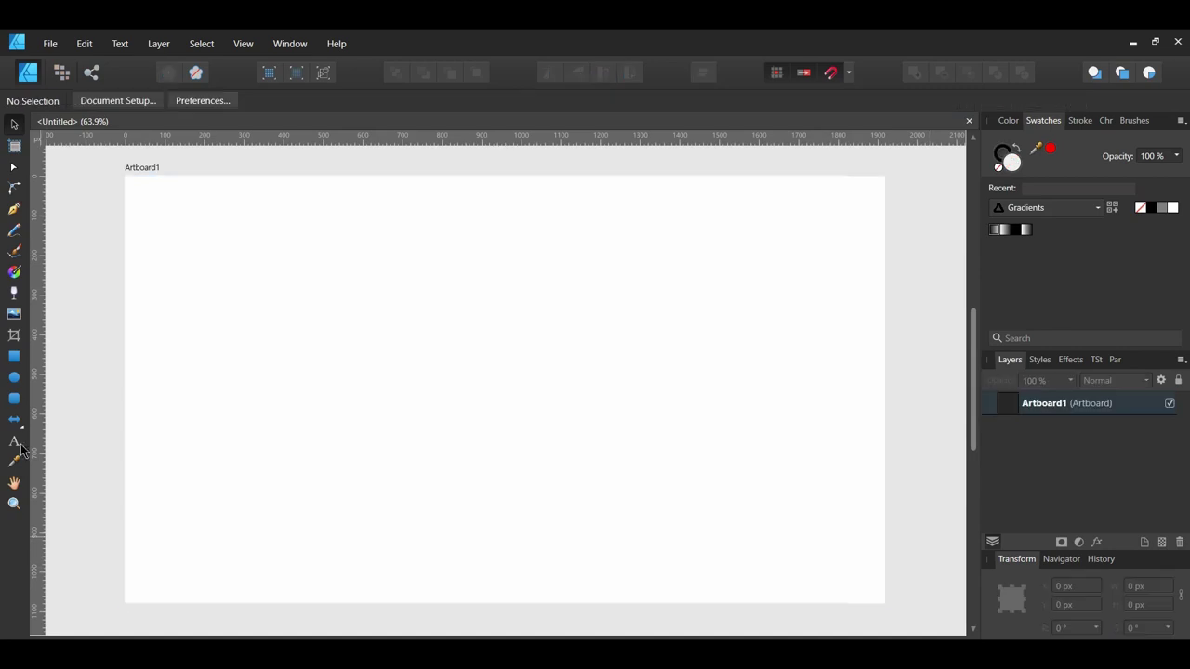
# - Place large artistic text reading FUN on the artboard
pyautogui.click(14, 443)
pyautogui.moveTo(247, 269); pyautogui.dragTo(329, 419)
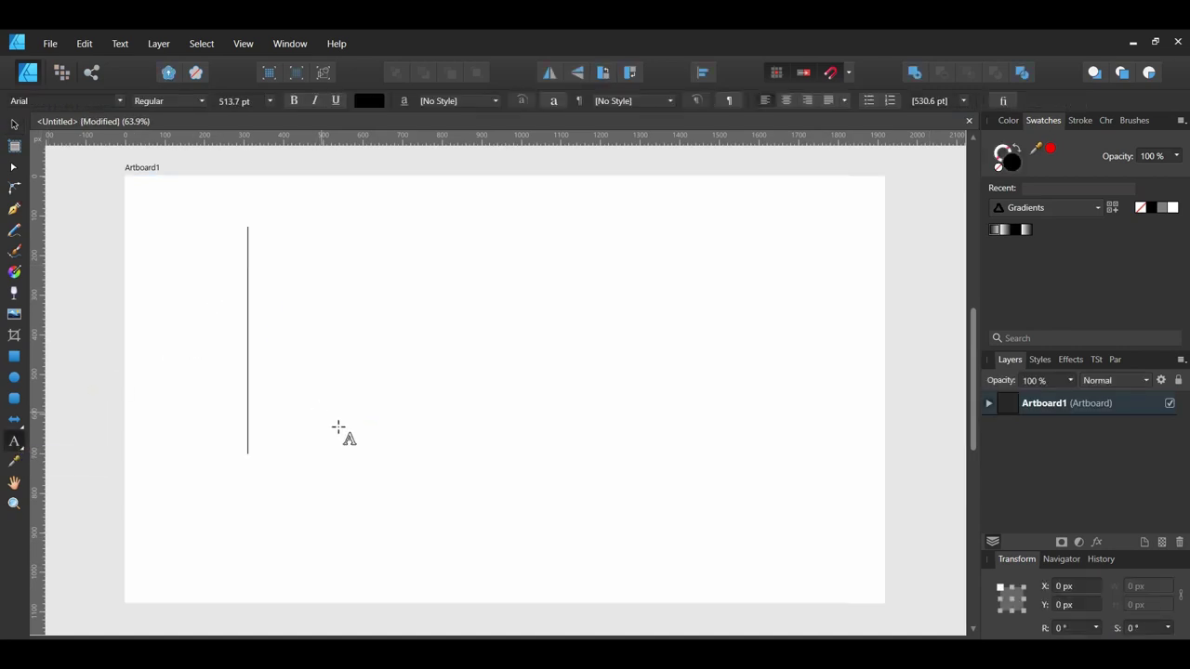
pyautogui.write('FUN')
pyautogui.press('Escape')
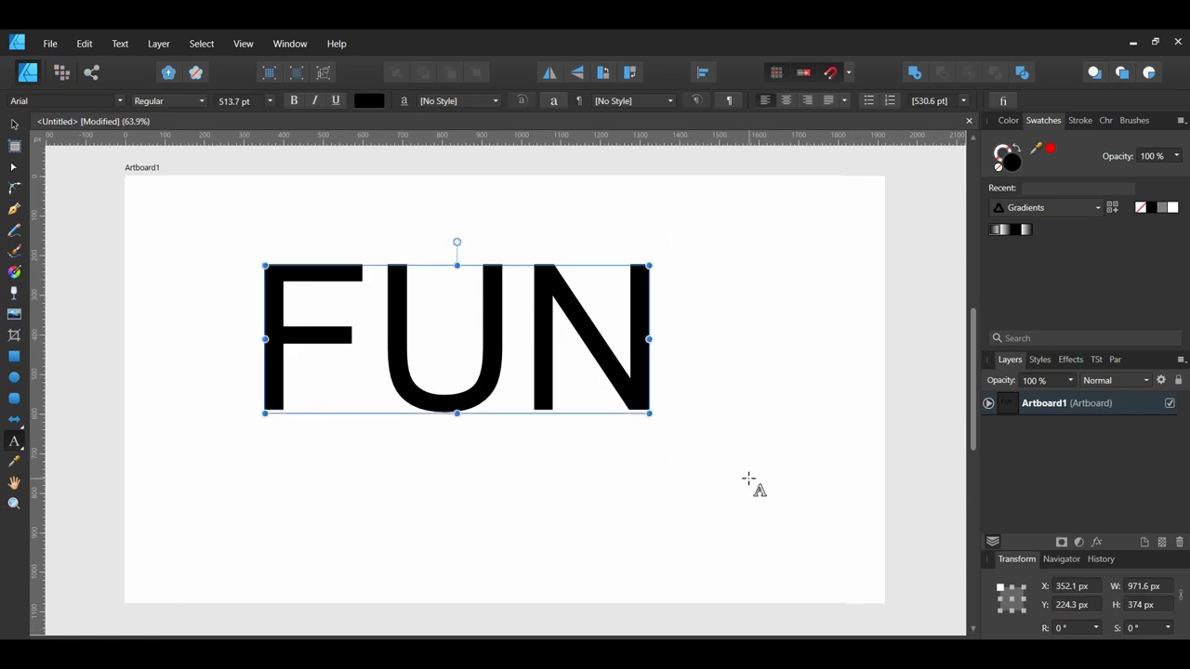
# - Set all the FUN letters in the Corbel Bold font
pyautogui.hotkey('ctrl', 'a')
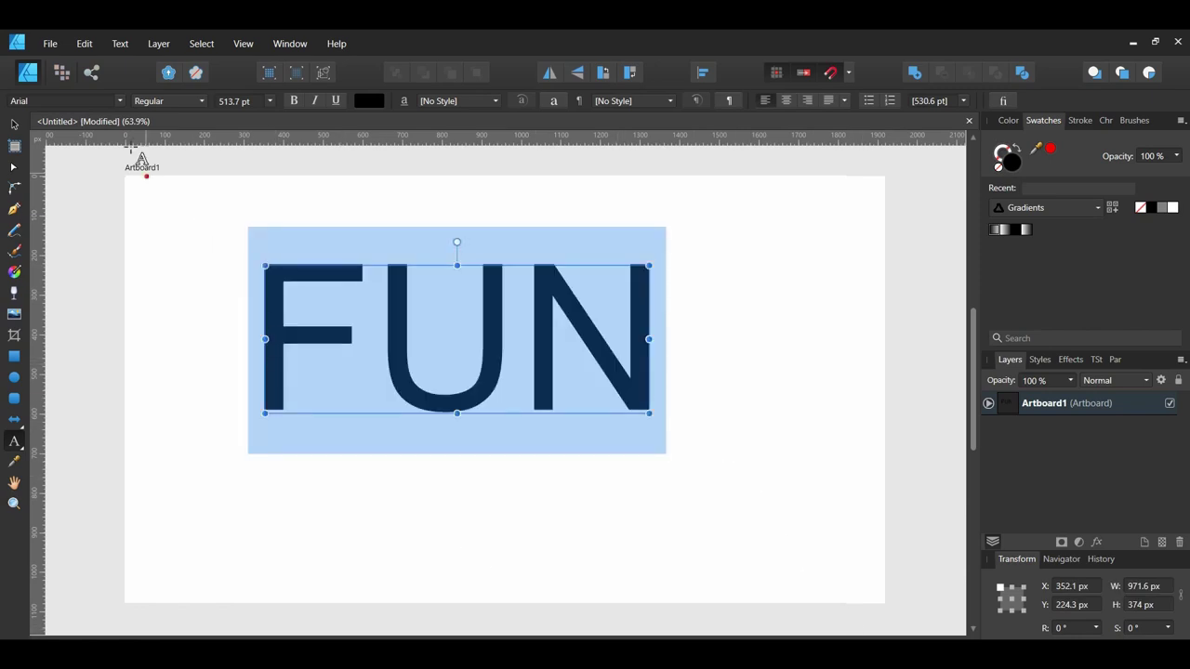
pyautogui.click(119, 100)
pyautogui.write('COR')
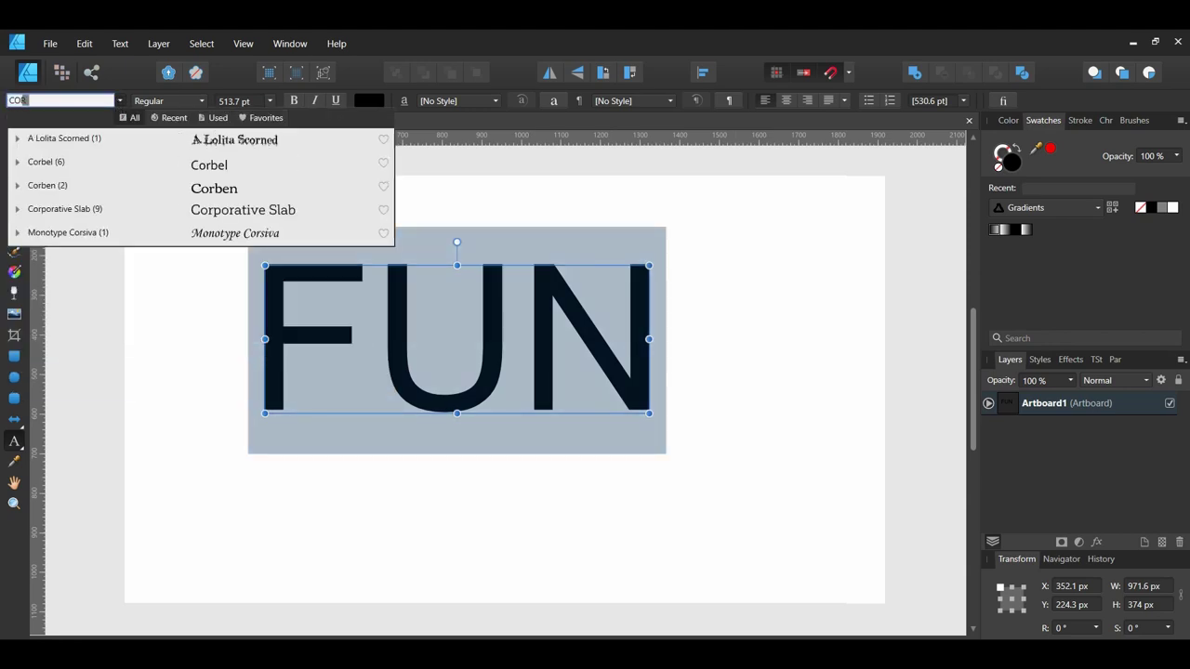
pyautogui.click(17, 161)
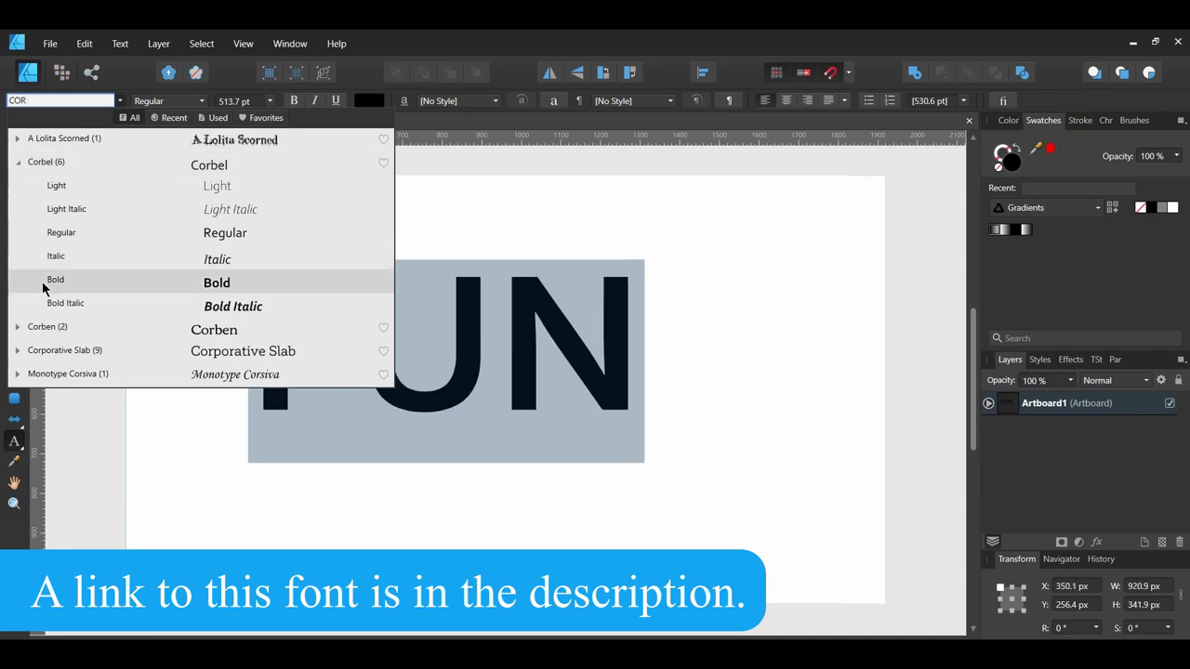
pyautogui.click(23, 282)
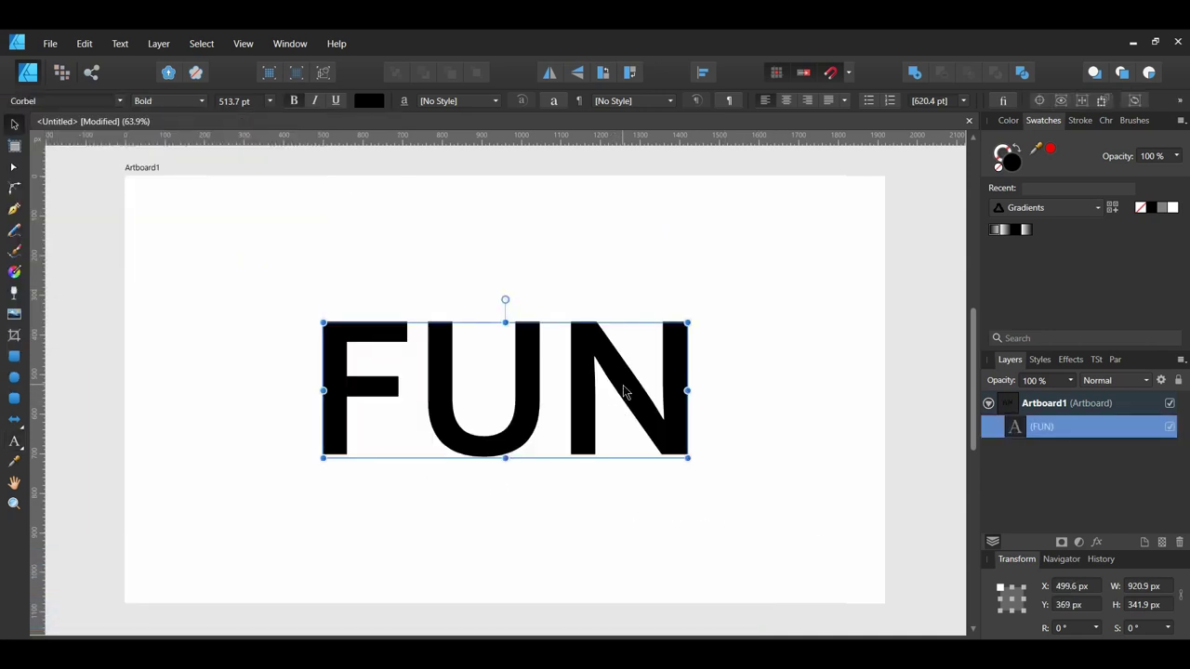
# - Convert FUN to curves and rotate it 15°
pyautogui.rightClick(625, 393)
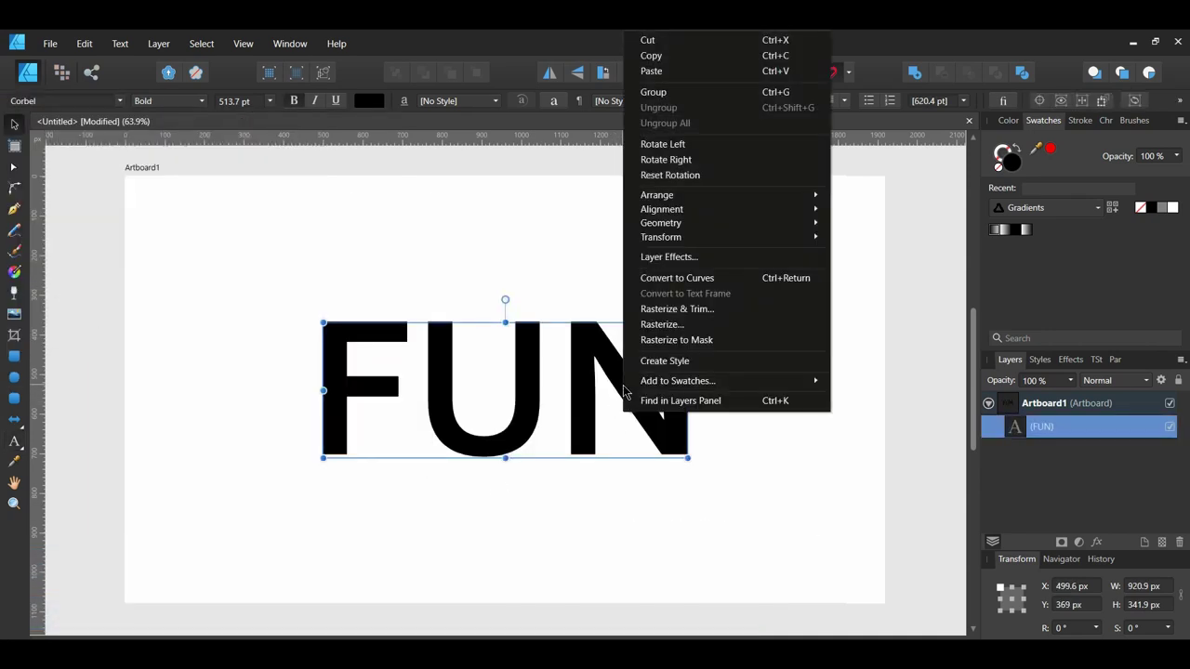
pyautogui.click(661, 279)
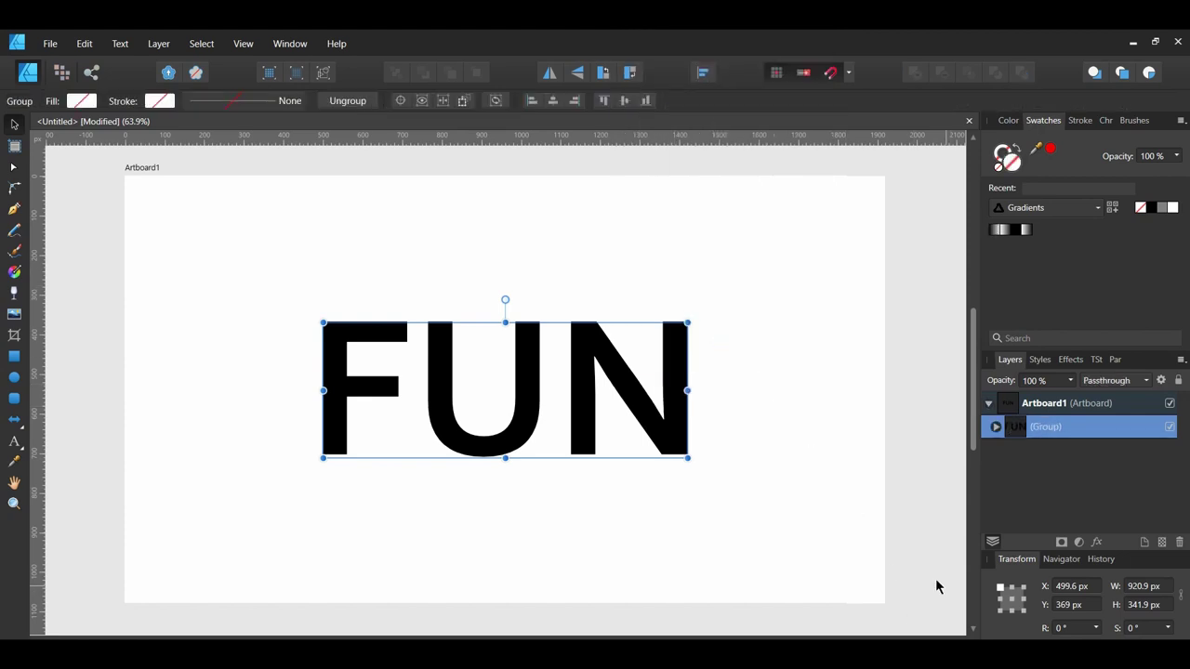
pyautogui.click(1064, 629)
pyautogui.press('Return')
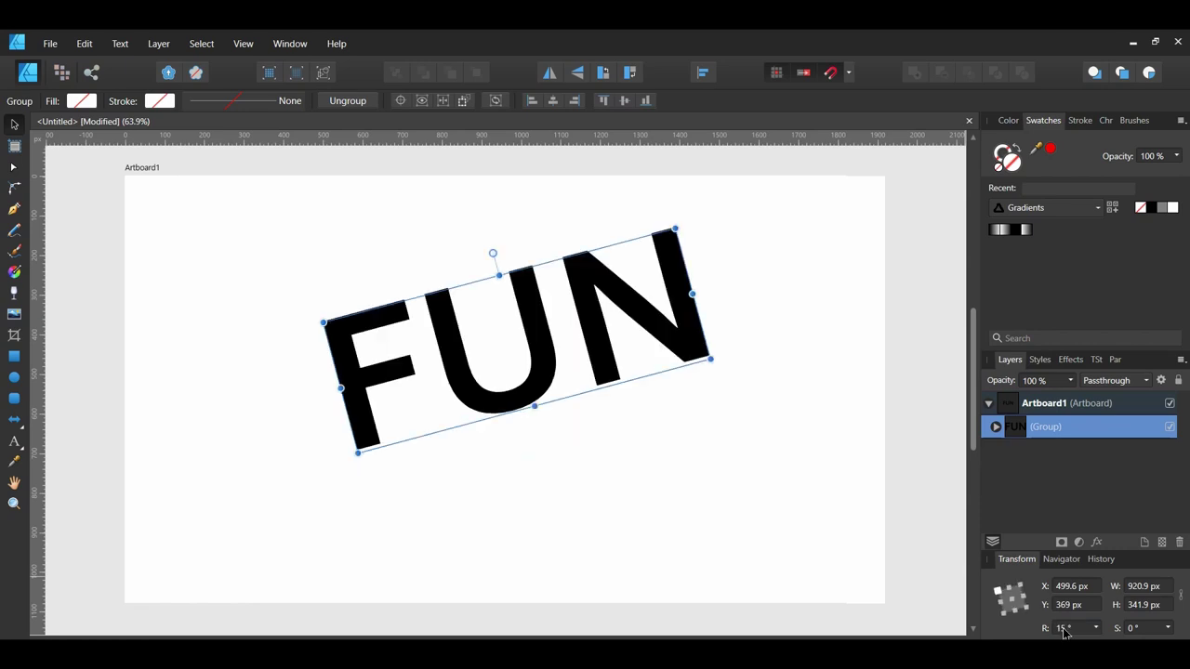
# - Shear FUN by 30° and duplicate the group
pyautogui.click(1144, 628)
pyautogui.write('30')
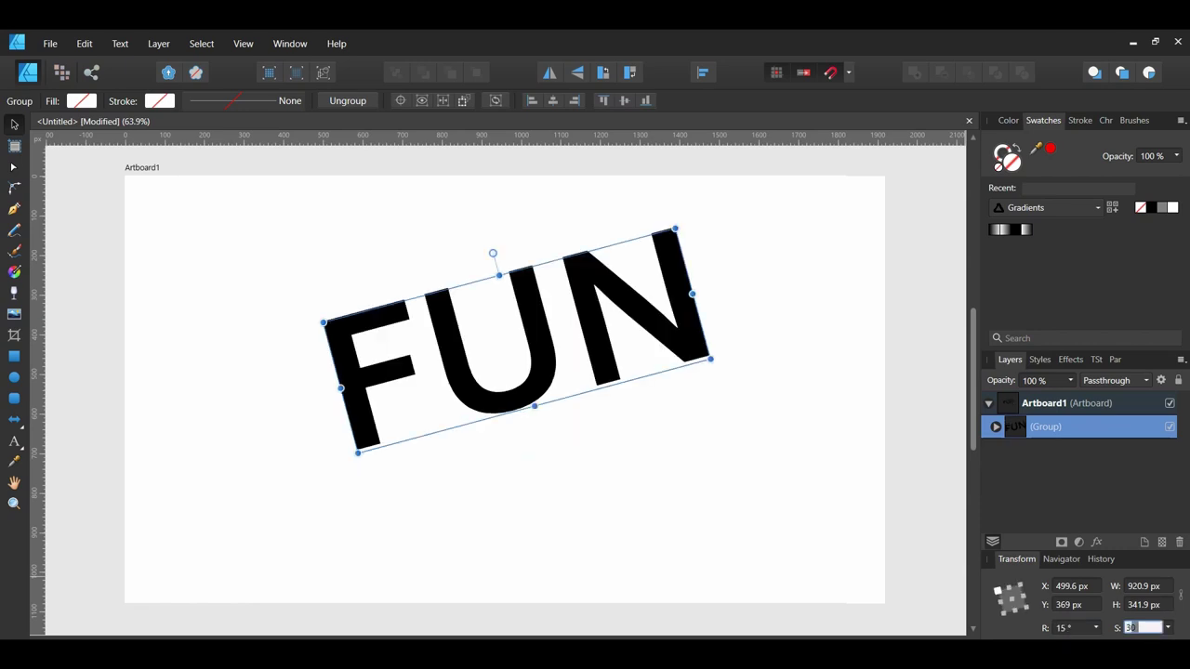
pyautogui.press('Return')
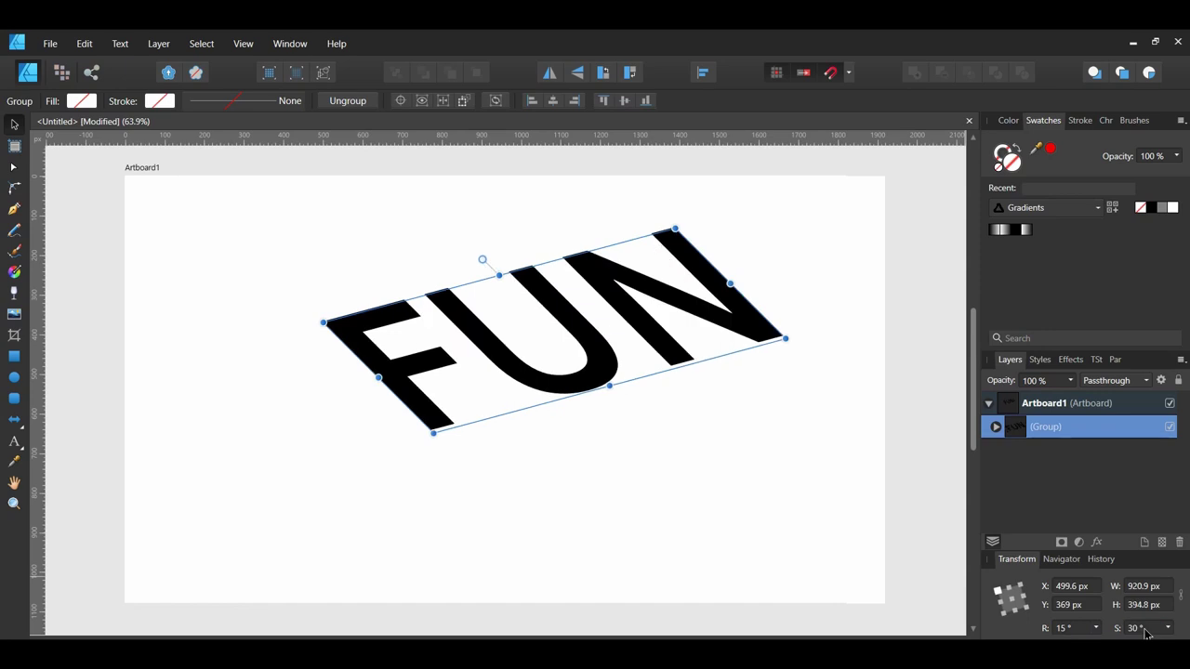
pyautogui.hotkey('ctrl', 'j')
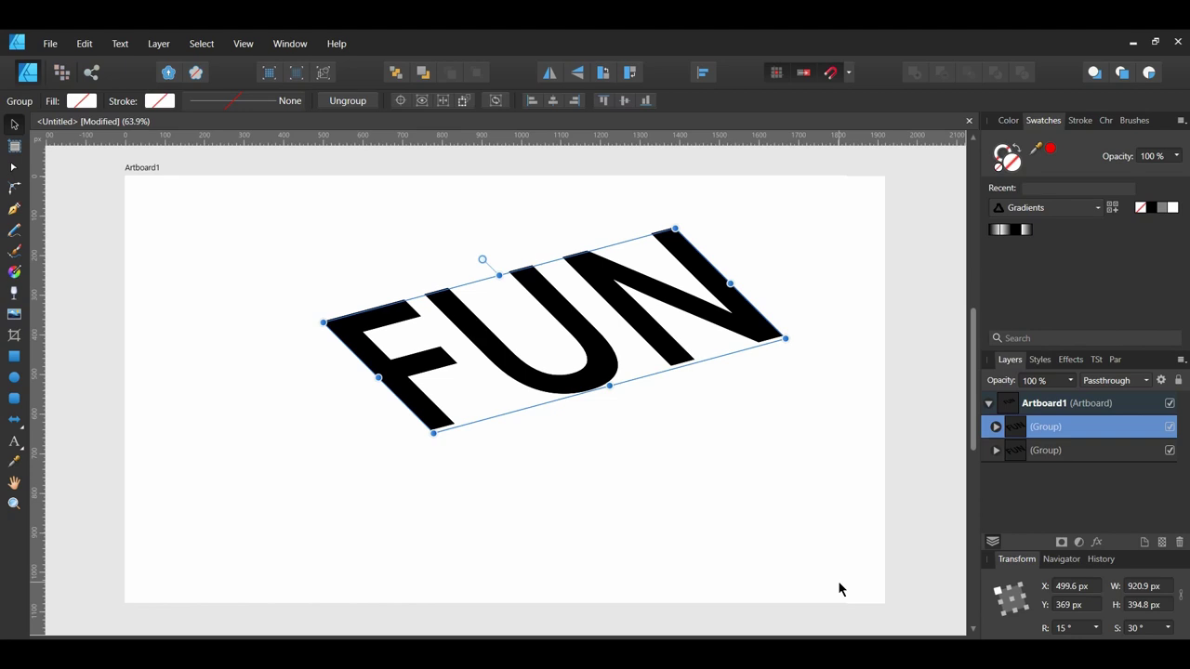
# - Move the back copy of FUN down and colour it light blue #00B4D8
pyautogui.click(1037, 454)
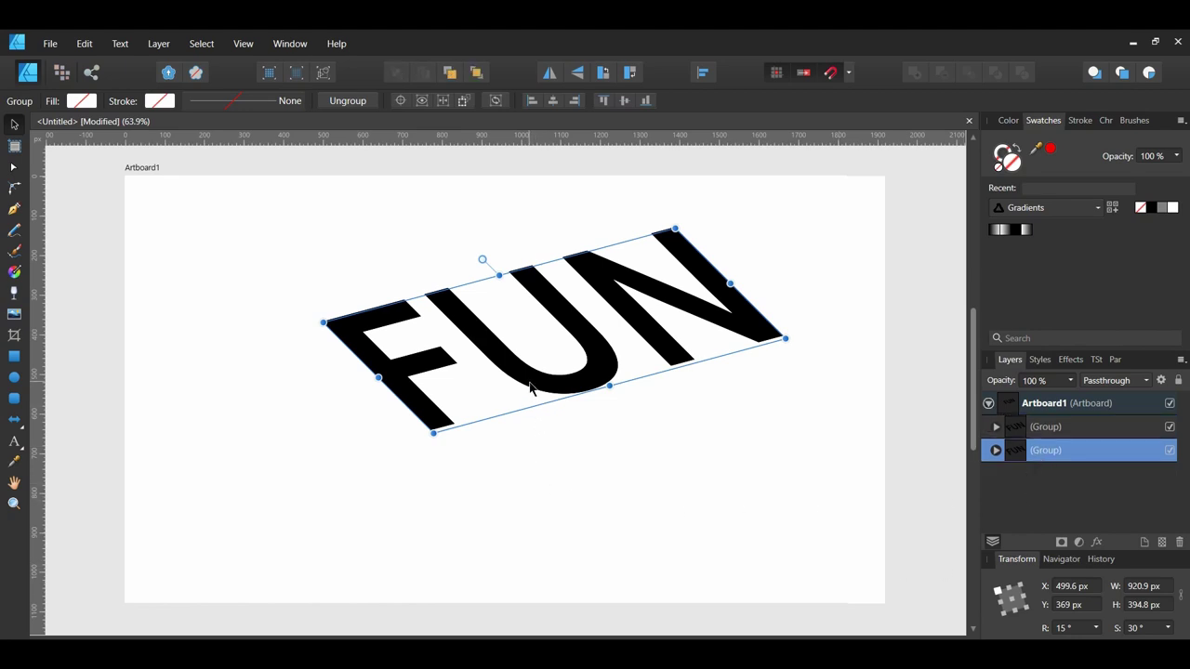
pyautogui.moveTo(529, 388); pyautogui.dragTo(526, 428)
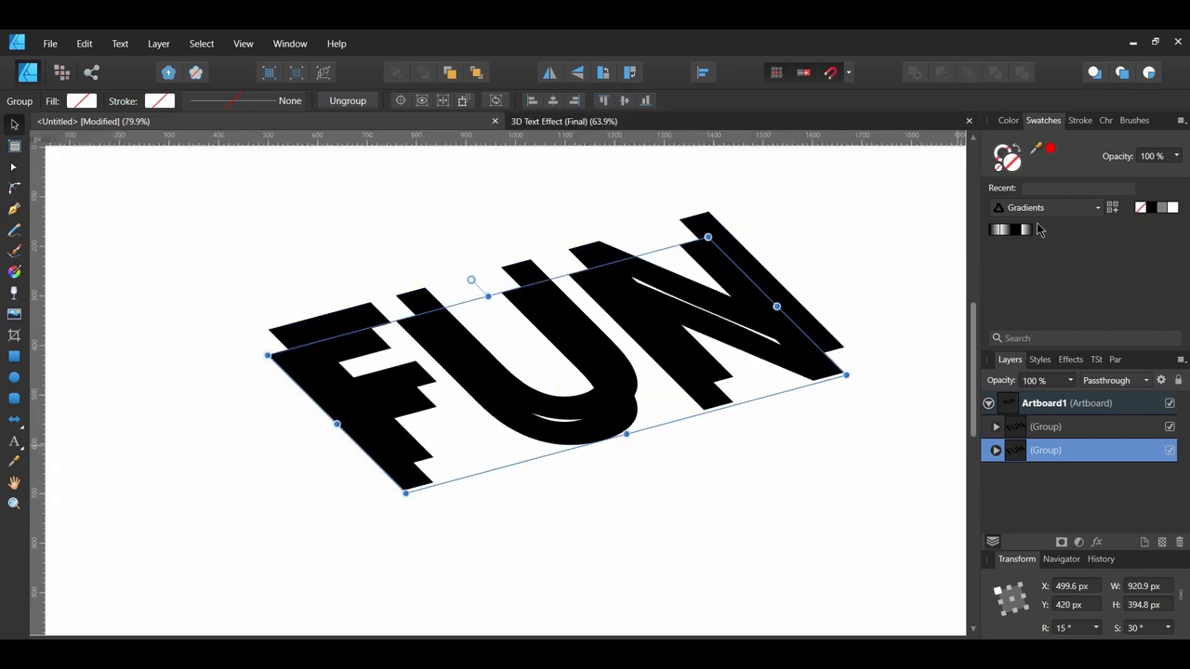
pyautogui.doubleClick(1012, 163)
pyautogui.moveTo(787, 167); pyautogui.dragTo(1103, 180)
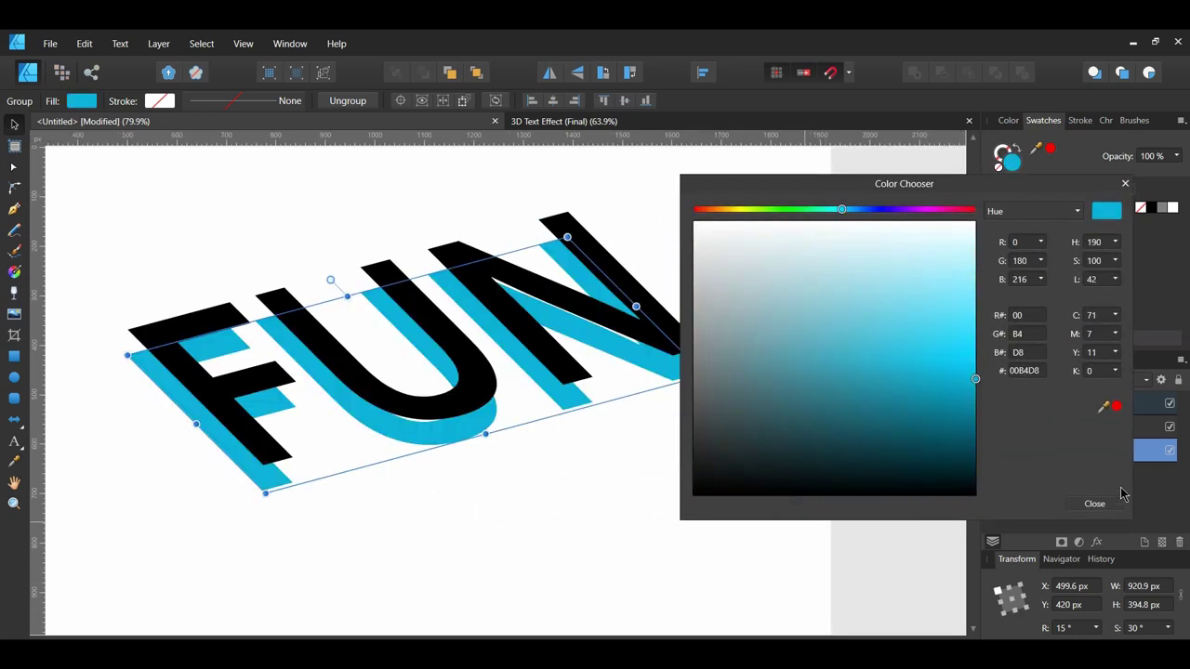
pyautogui.click(1095, 504)
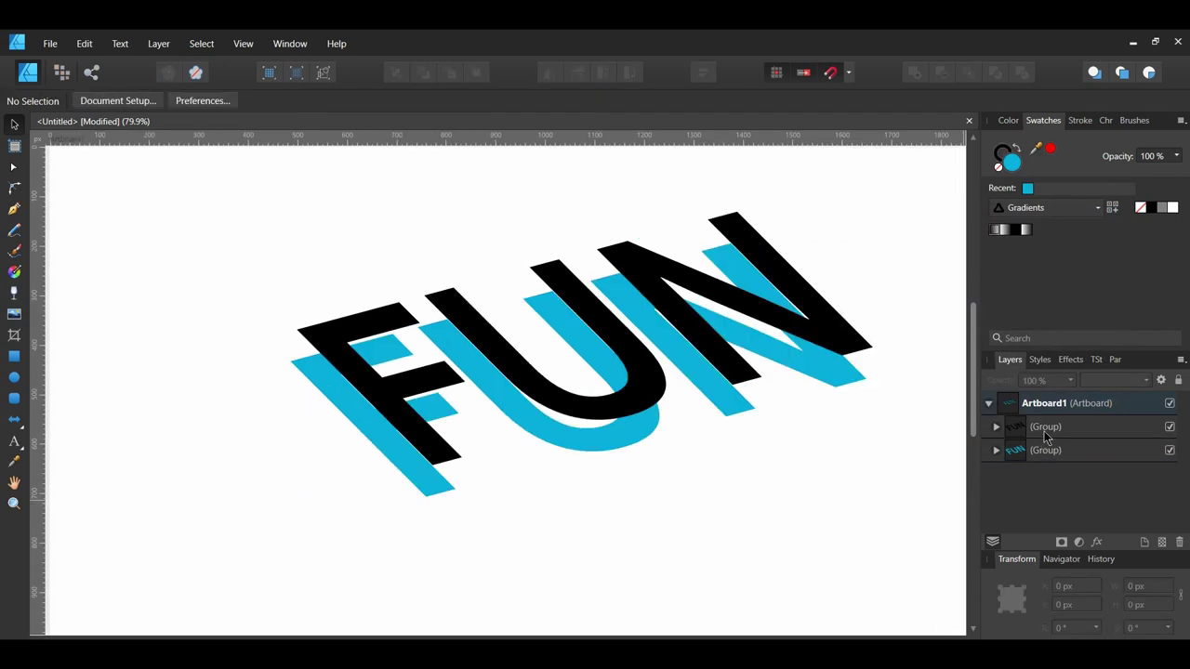
# - Ungroup both FUN copies into separate letter curves, then deselect
pyautogui.click(1046, 432)
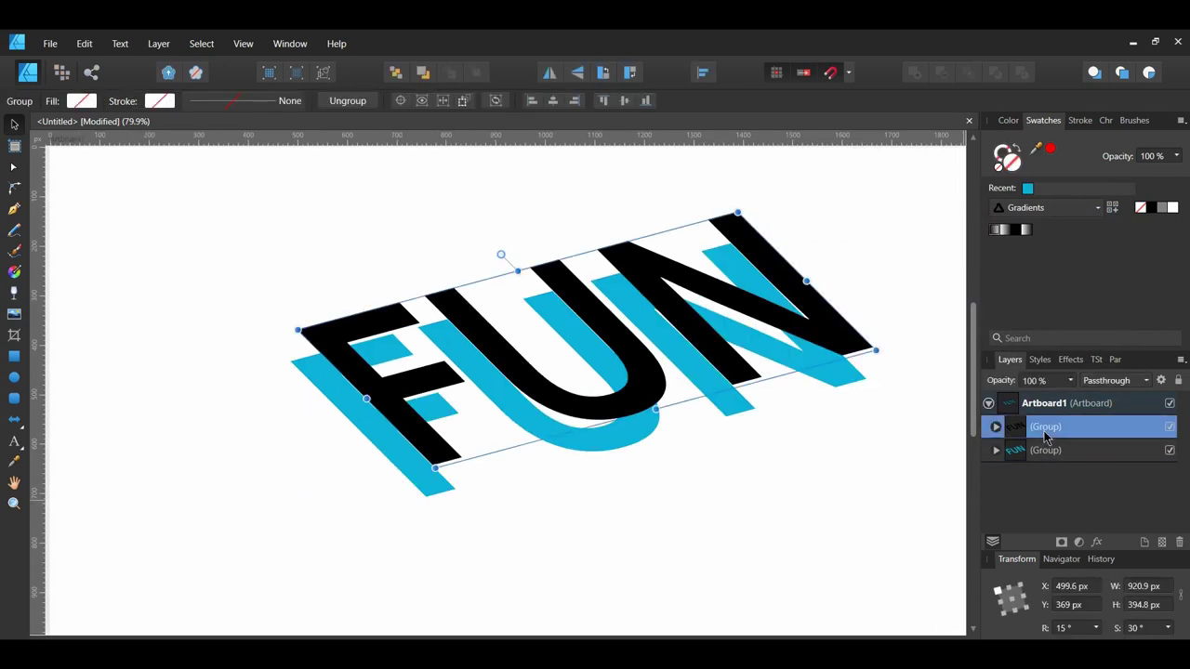
pyautogui.keyDown('shift'); pyautogui.click(1051, 451); pyautogui.keyUp('shift')
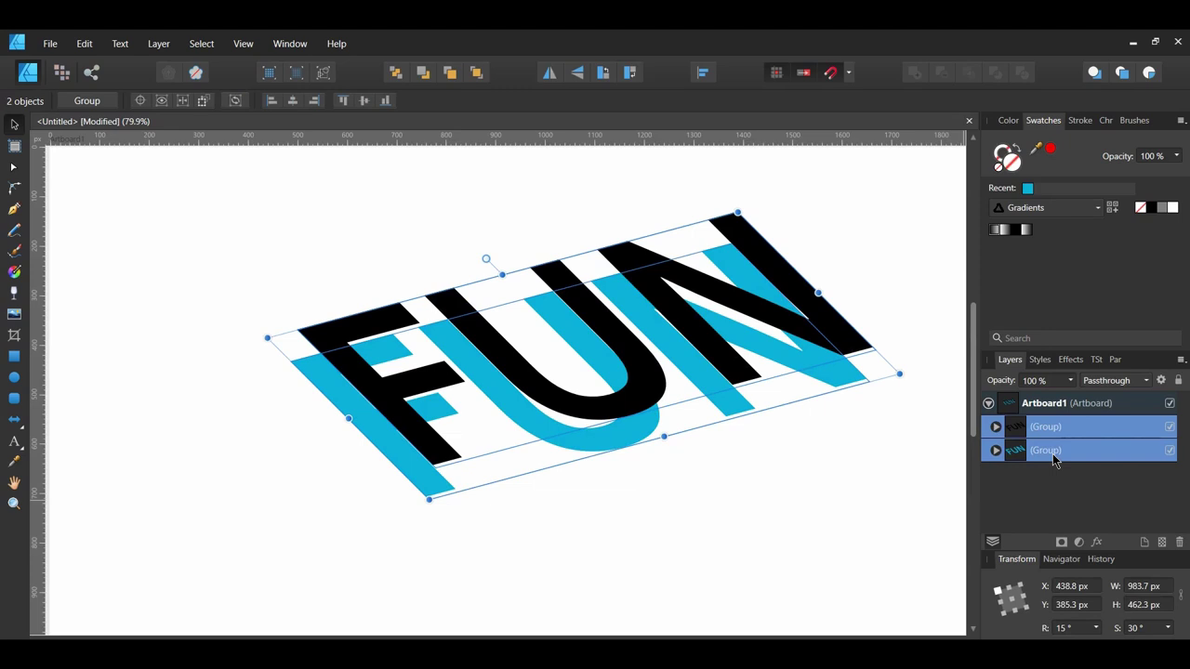
pyautogui.hotkey('ctrl', 'shift', 'g')
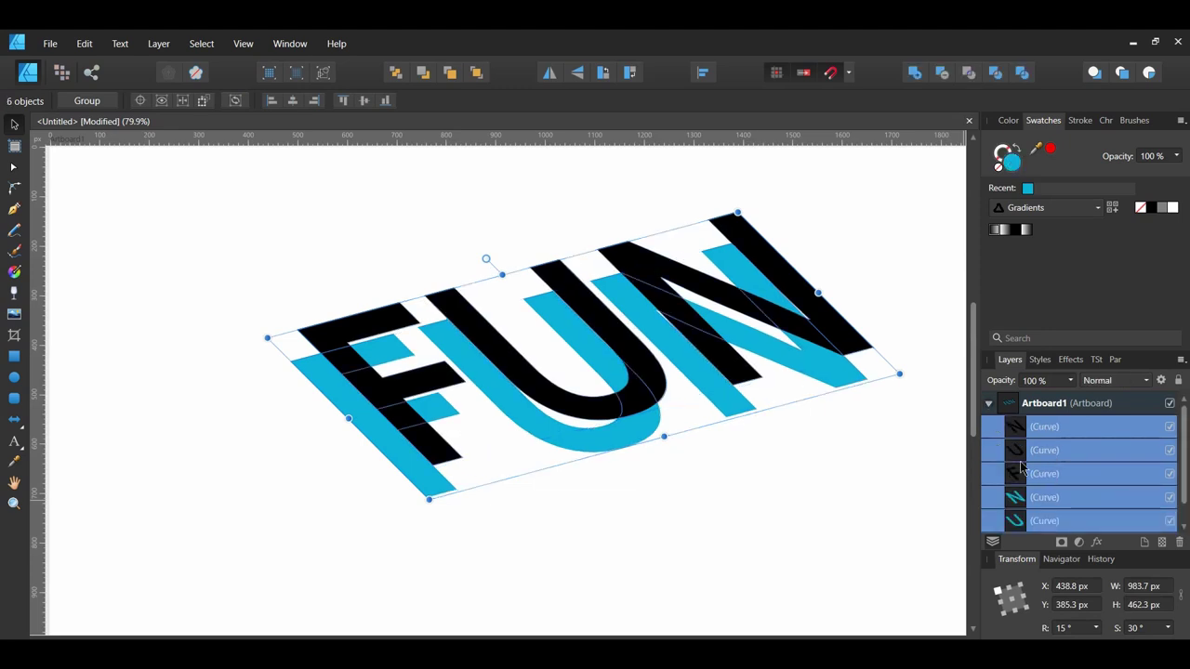
pyautogui.scroll(-1, 1054, 493)
pyautogui.scroll(1, 1054, 494)
pyautogui.click(898, 463)
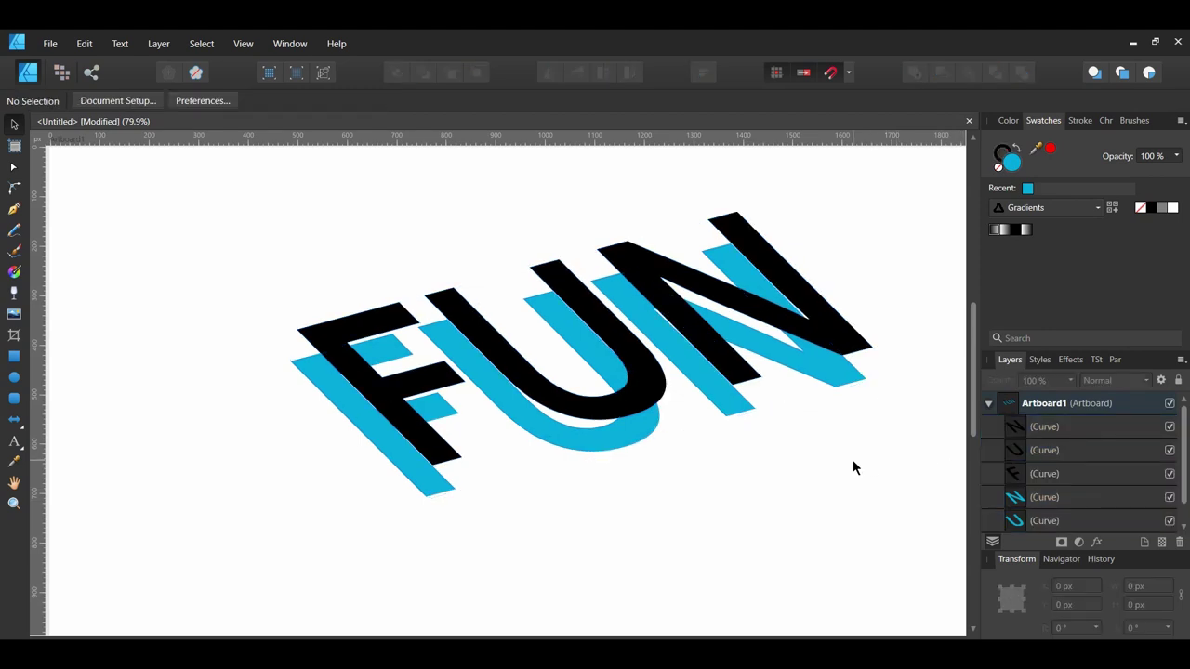
# - Pen-draw a side face along the F's left edge down to the blue shadow
pyautogui.click(14, 208)
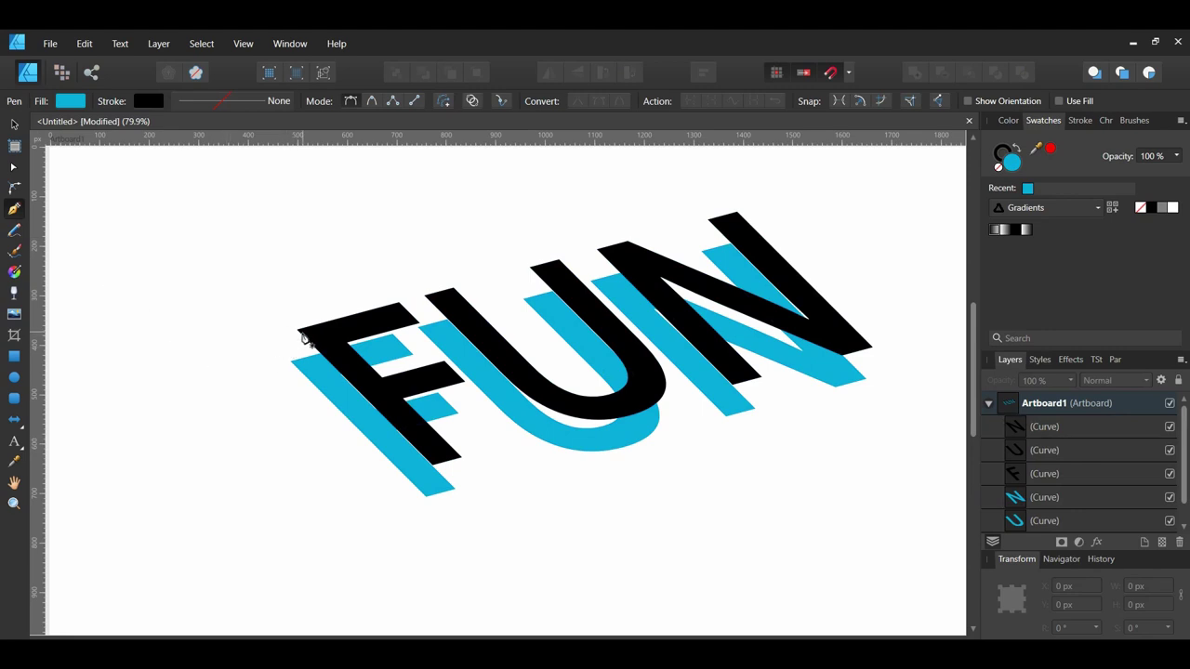
pyautogui.click(297, 330)
pyautogui.click(292, 362)
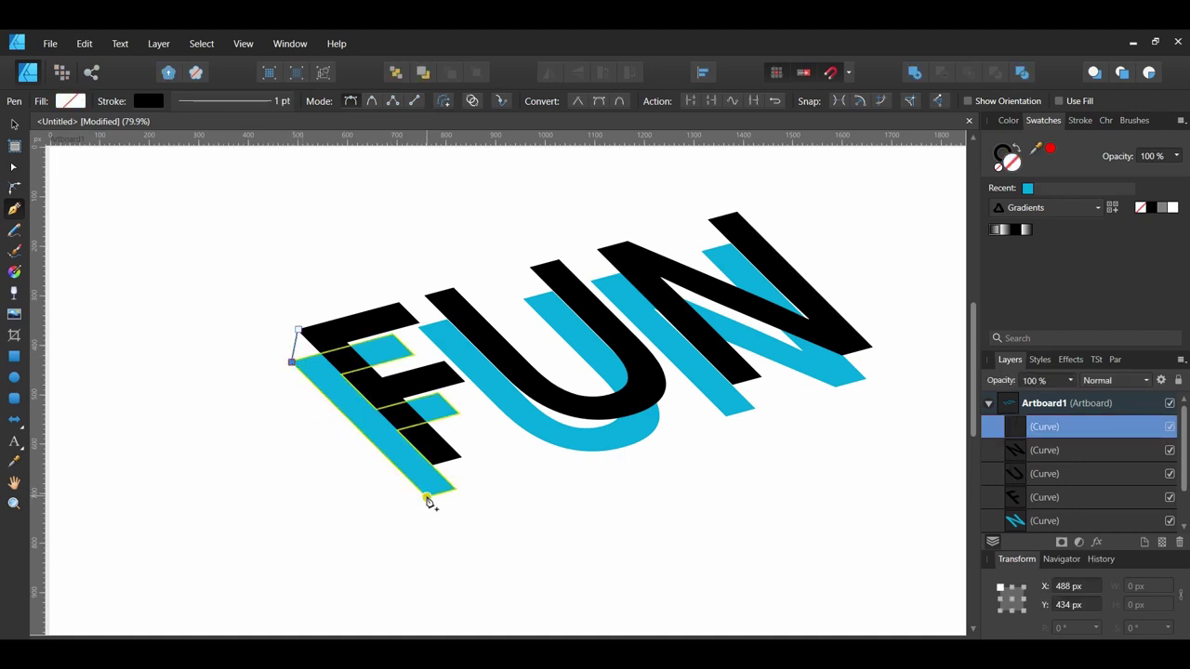
pyautogui.click(427, 499)
pyautogui.click(432, 466)
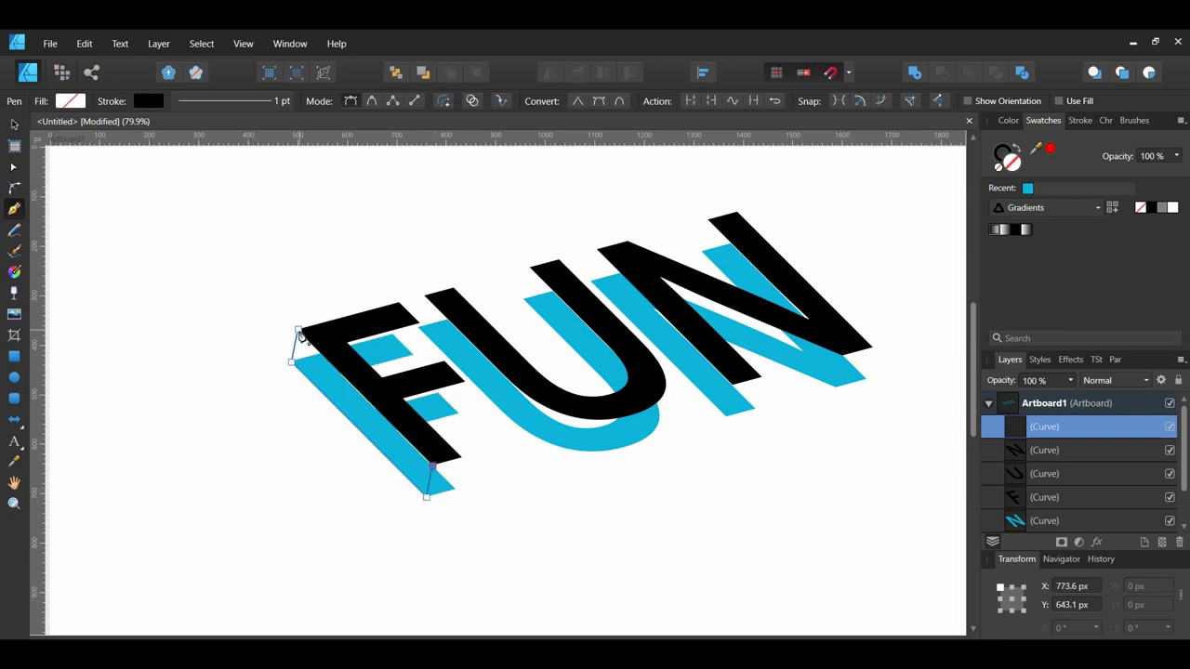
pyautogui.click(298, 331)
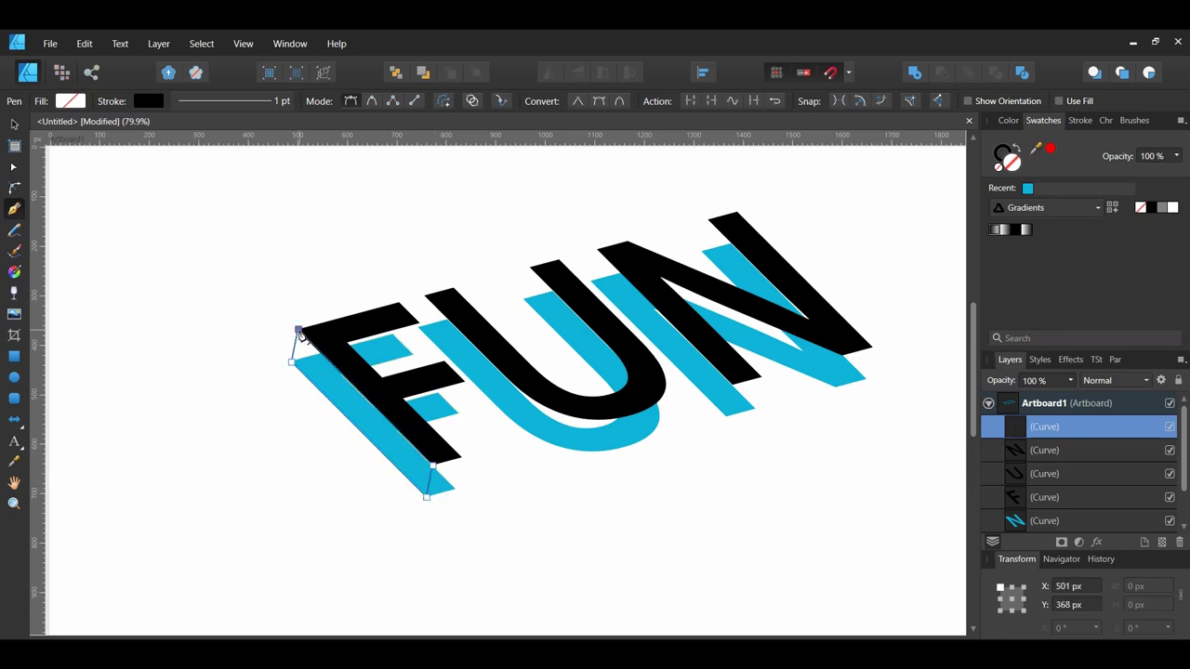
# - Fill the side face with orange E76F51 and remove its stroke
pyautogui.scroll(3, 324, 334)
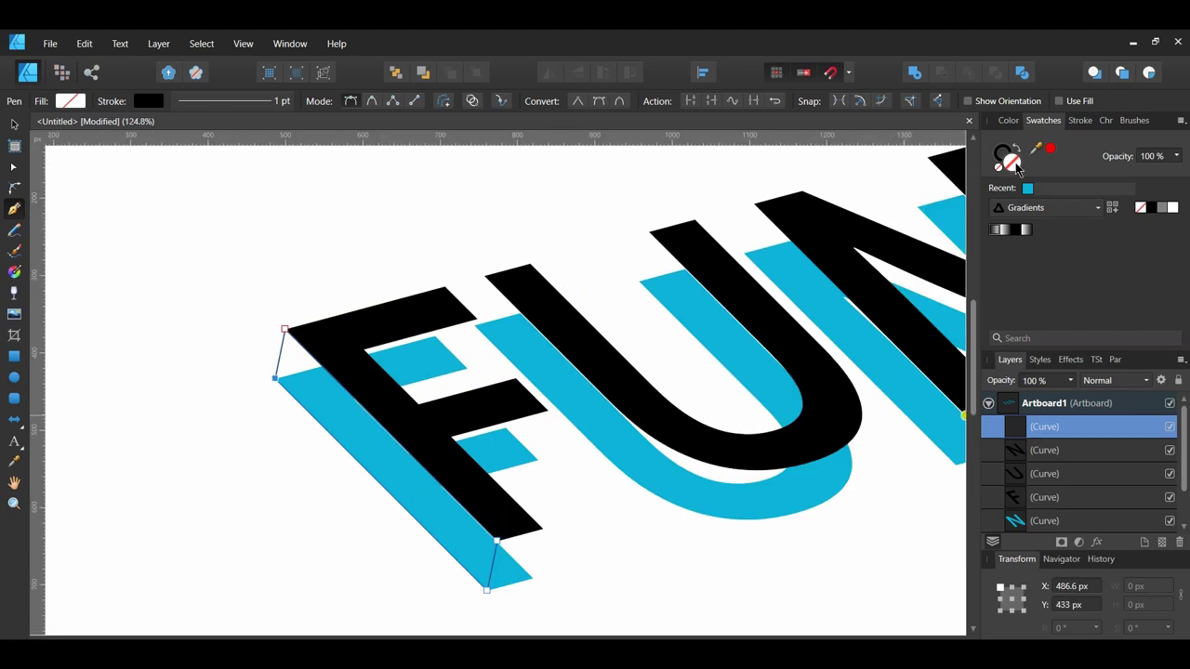
pyautogui.doubleClick(1014, 164)
pyautogui.moveTo(691, 179); pyautogui.dragTo(948, 184)
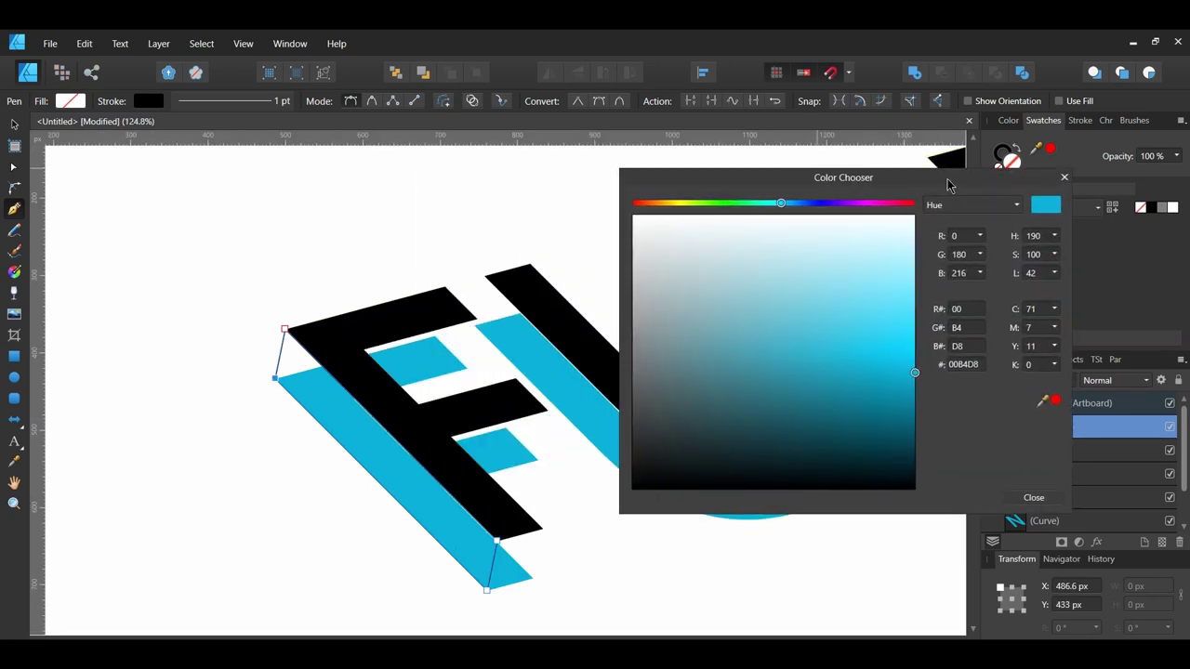
pyautogui.doubleClick(964, 364)
pyautogui.write('E76F51')
pyautogui.press('Return')
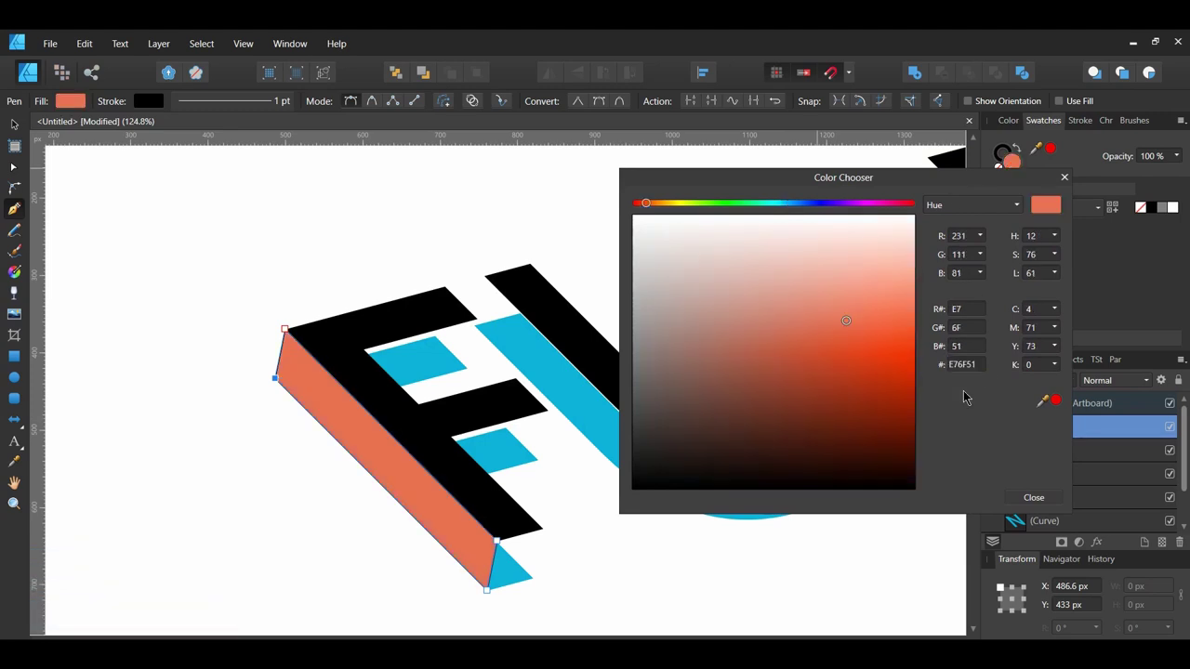
pyautogui.click(1033, 500)
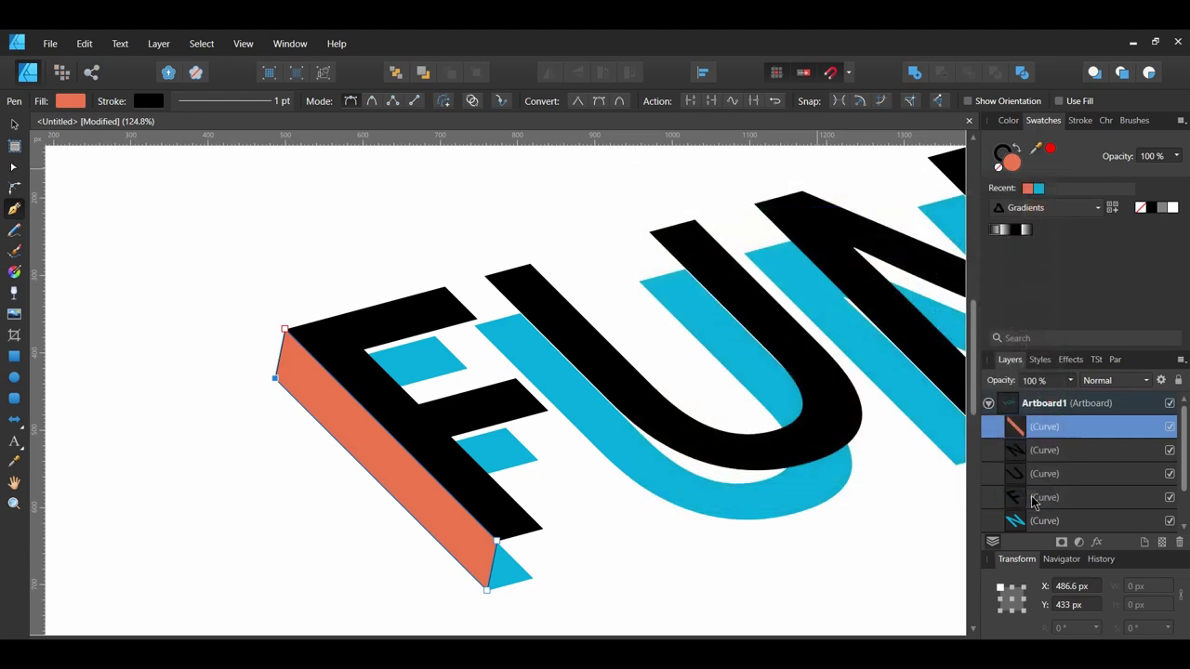
pyautogui.click(1001, 169)
# - Trace a four-corner end face at the bottom of the F's stem
pyautogui.hotkey('ctrl', 'd')
pyautogui.click(498, 541)
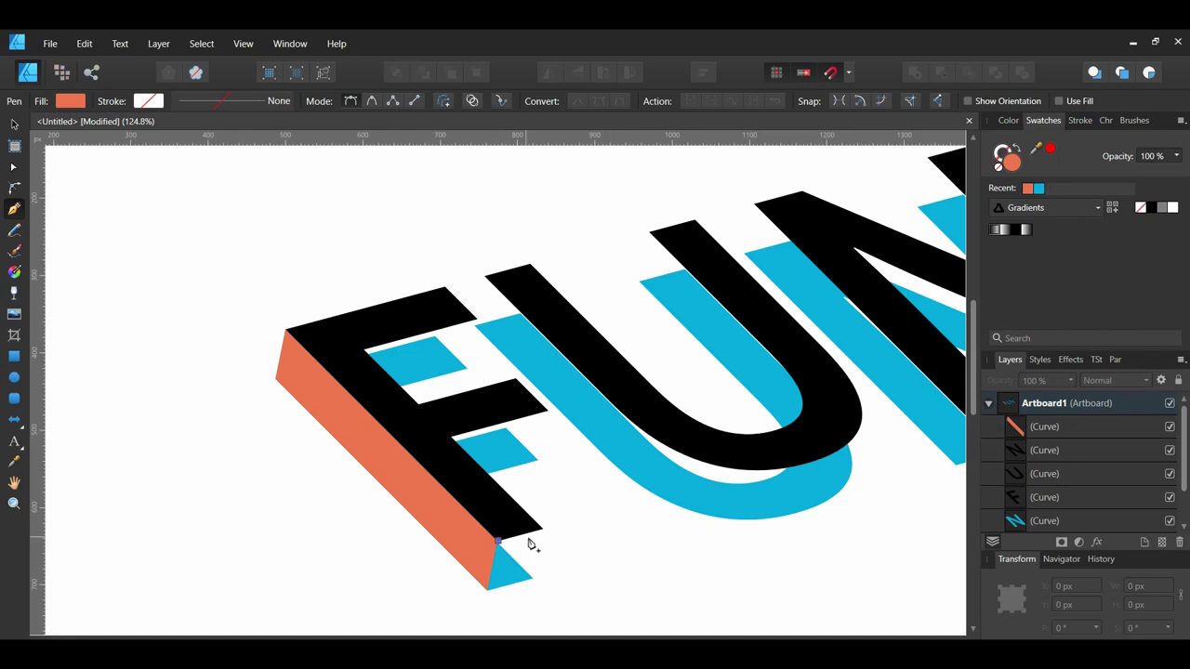
pyautogui.click(541, 527)
pyautogui.click(532, 578)
pyautogui.click(486, 590)
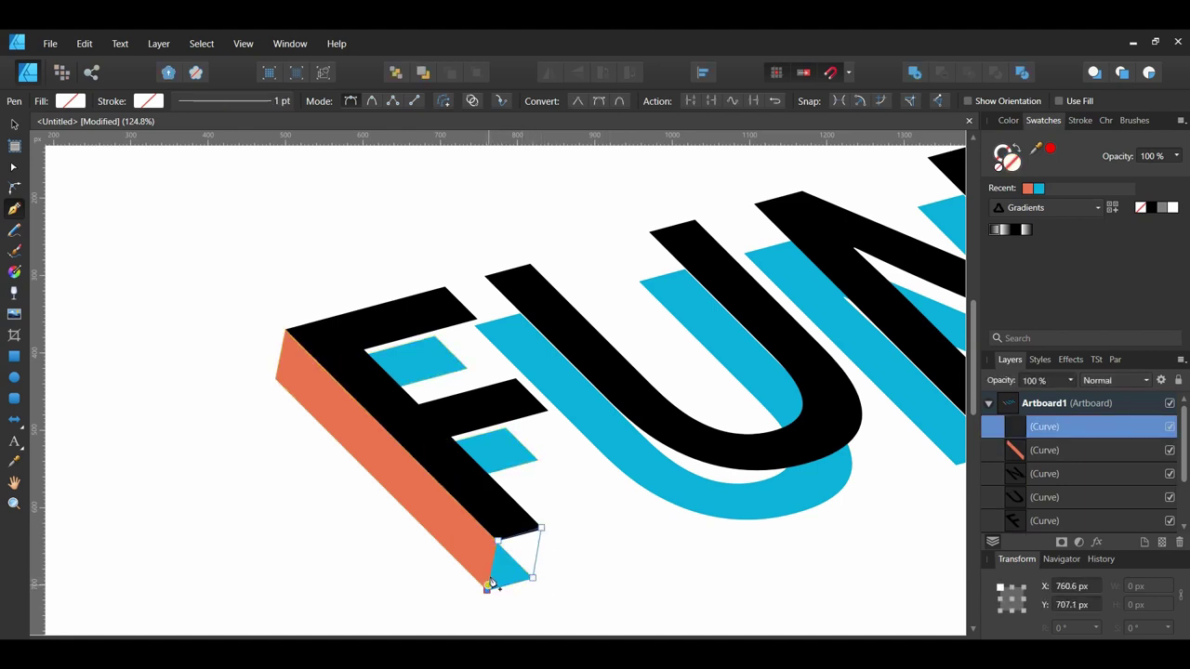
pyautogui.click(500, 543)
# - Fill the end face with light orange F4A261 and deselect it
pyautogui.scroll(3, 510, 565)
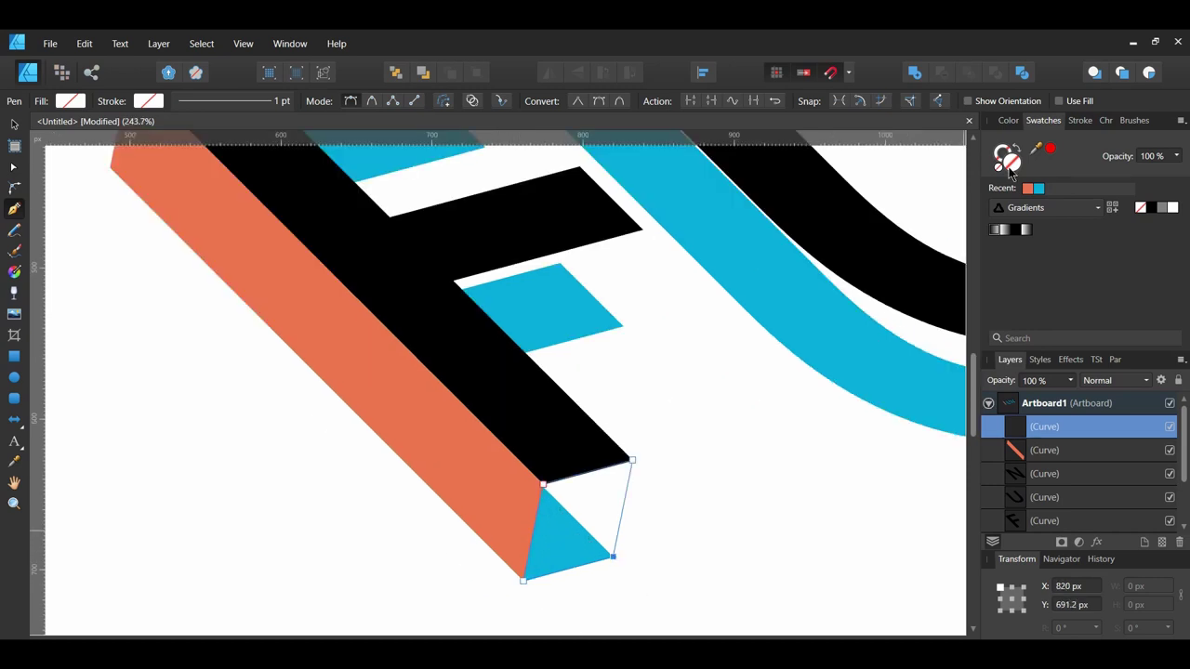
pyautogui.doubleClick(1010, 172)
pyautogui.moveTo(660, 174); pyautogui.dragTo(807, 97)
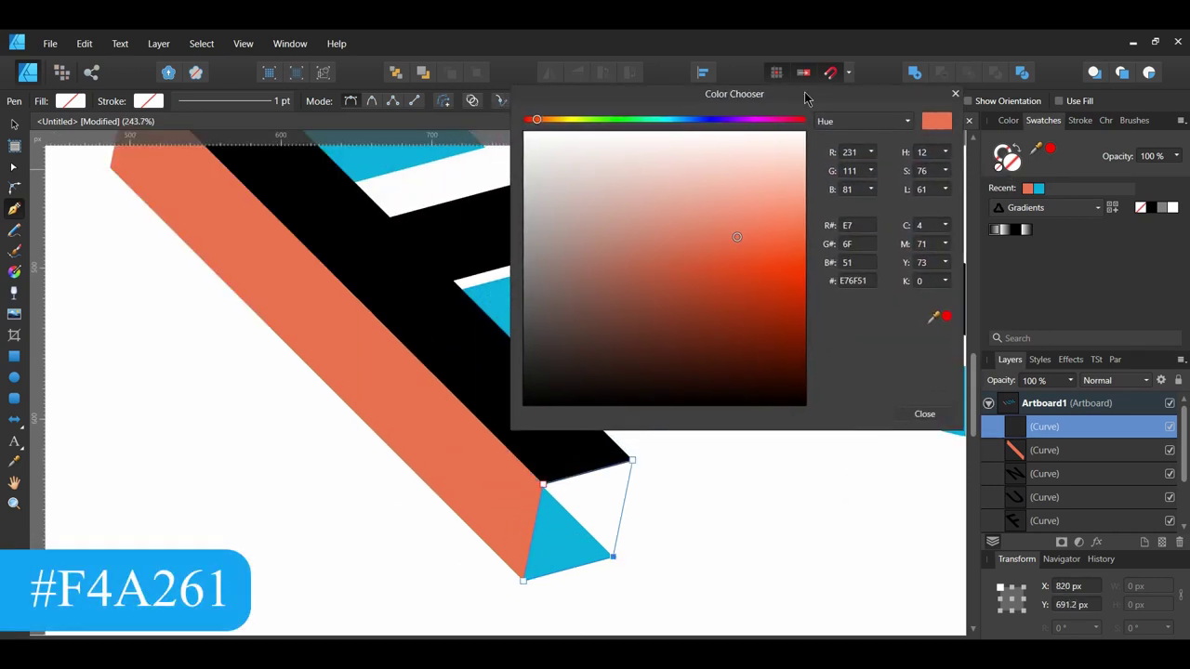
pyautogui.doubleClick(853, 280)
pyautogui.write('F4A261')
pyautogui.press('Return')
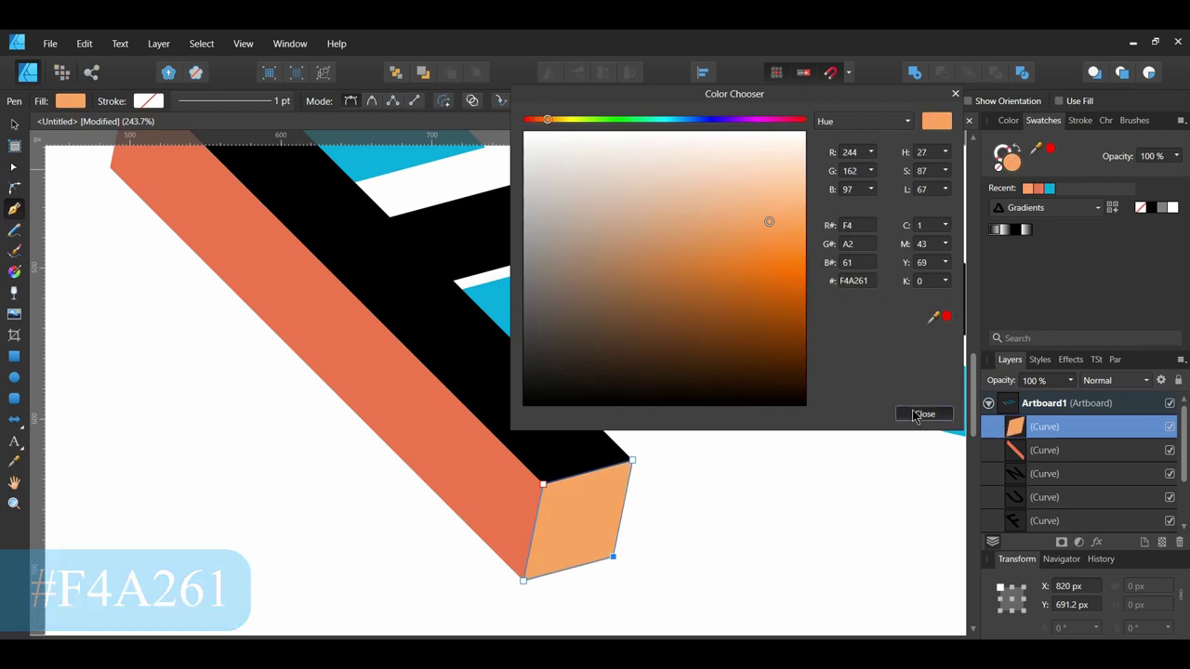
pyautogui.click(919, 415)
pyautogui.hotkey('ctrl', 'd')
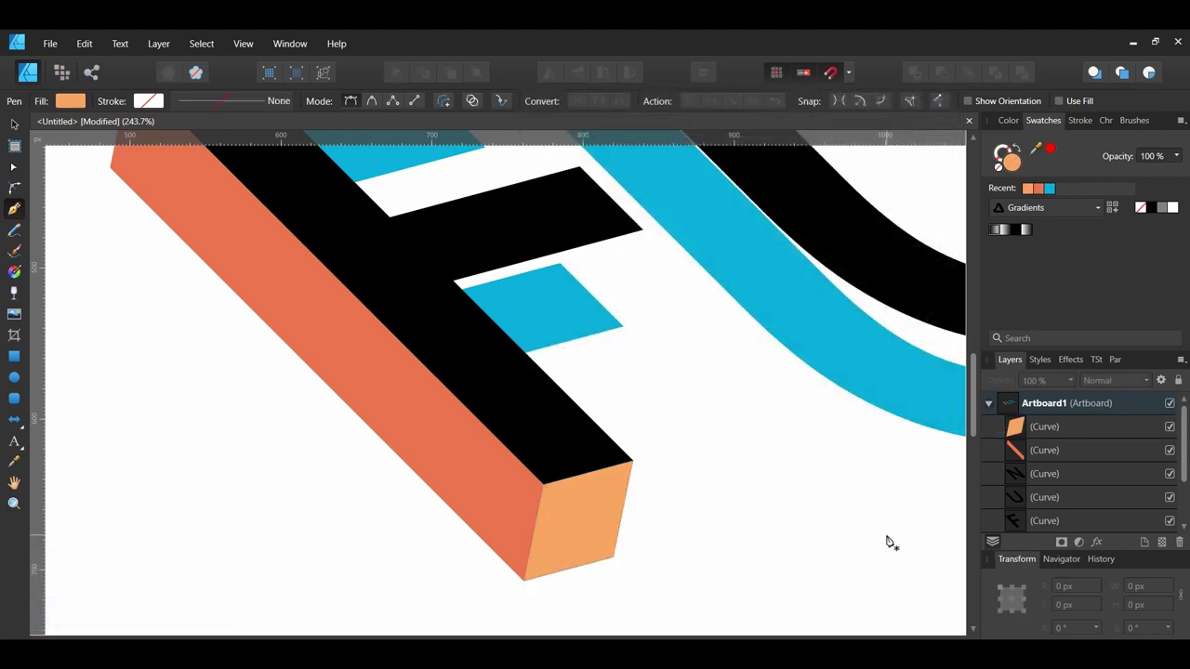
# - Draw the underside face of the F's middle arm and fill it teal #2A9D8F
pyautogui.scroll(1, 531, 331)
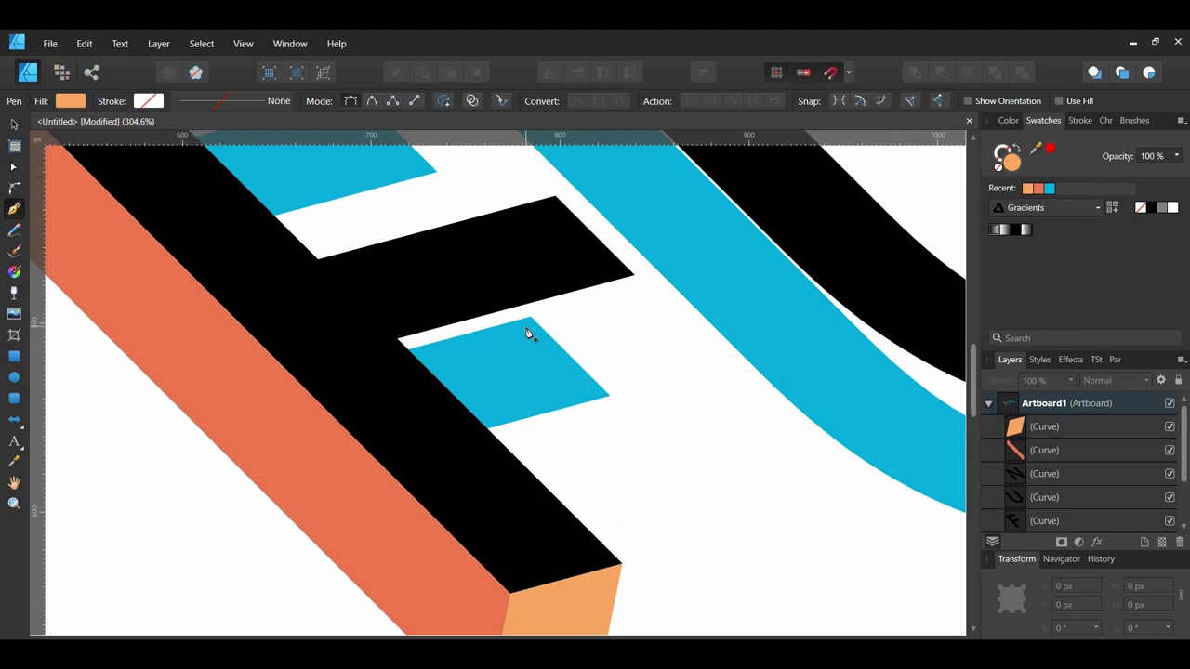
pyautogui.click(399, 339)
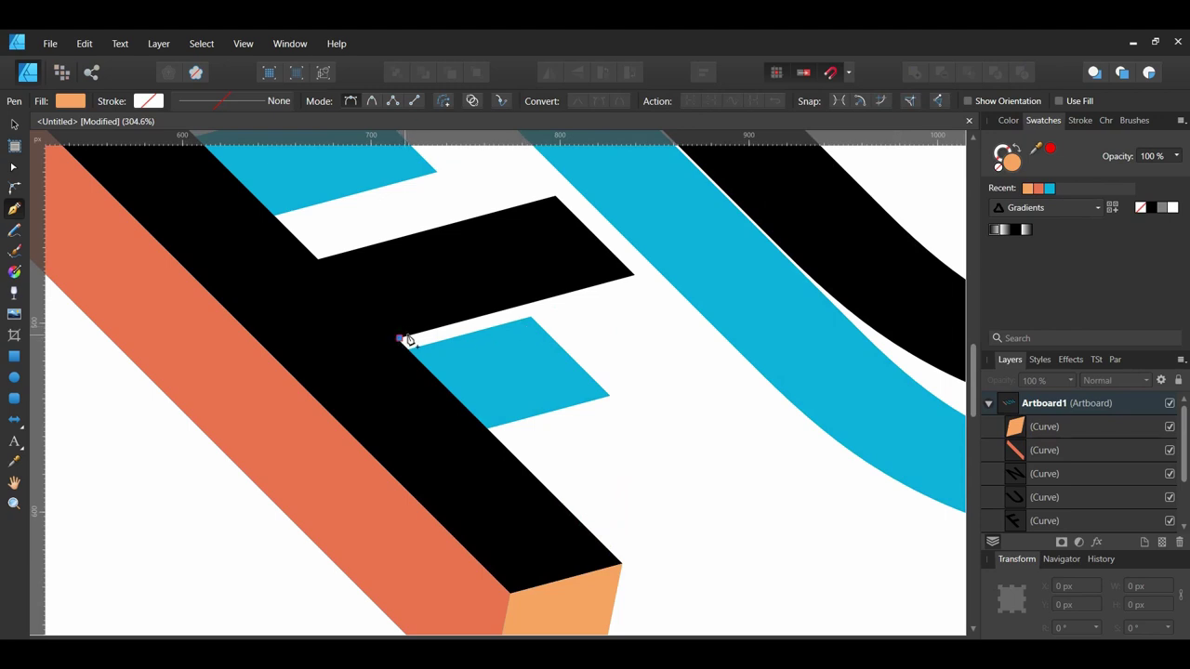
pyautogui.click(633, 275)
pyautogui.click(610, 395)
pyautogui.click(487, 428)
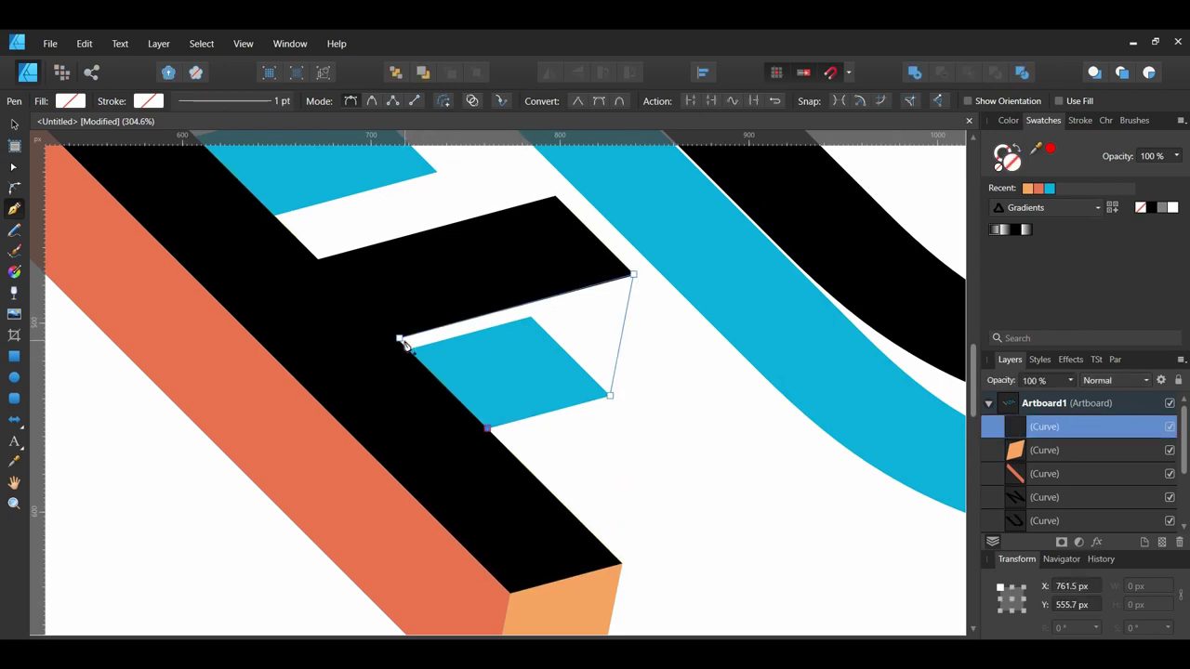
pyautogui.click(399, 339)
pyautogui.scroll(2, 323, 219)
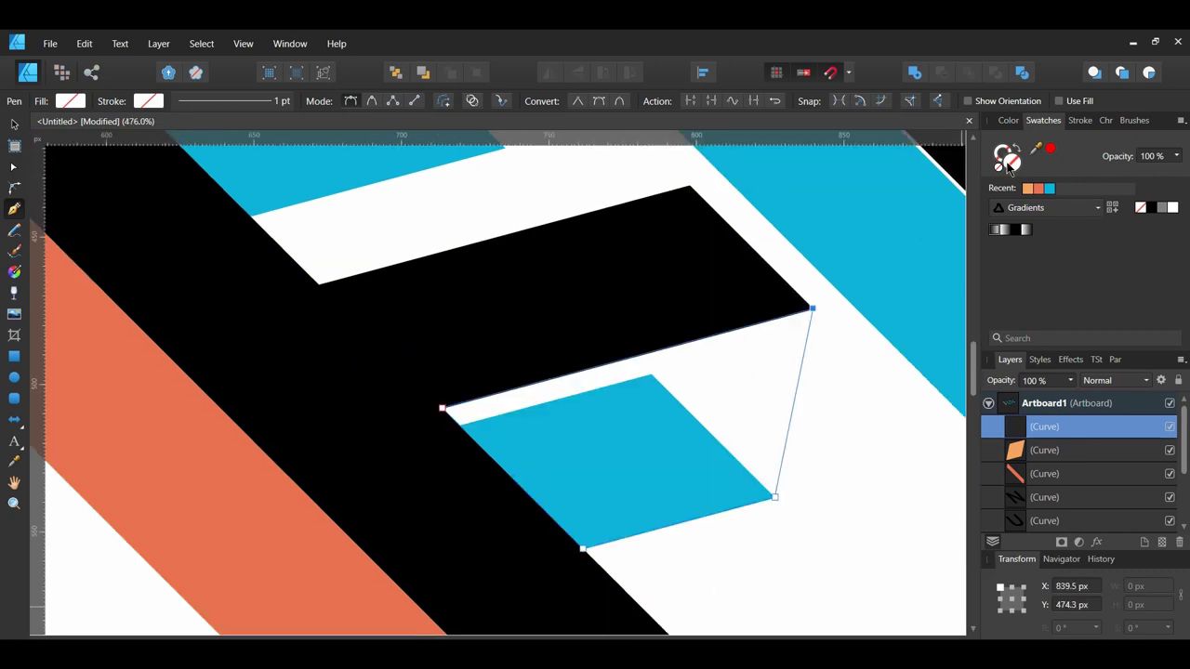
pyautogui.doubleClick(1007, 160)
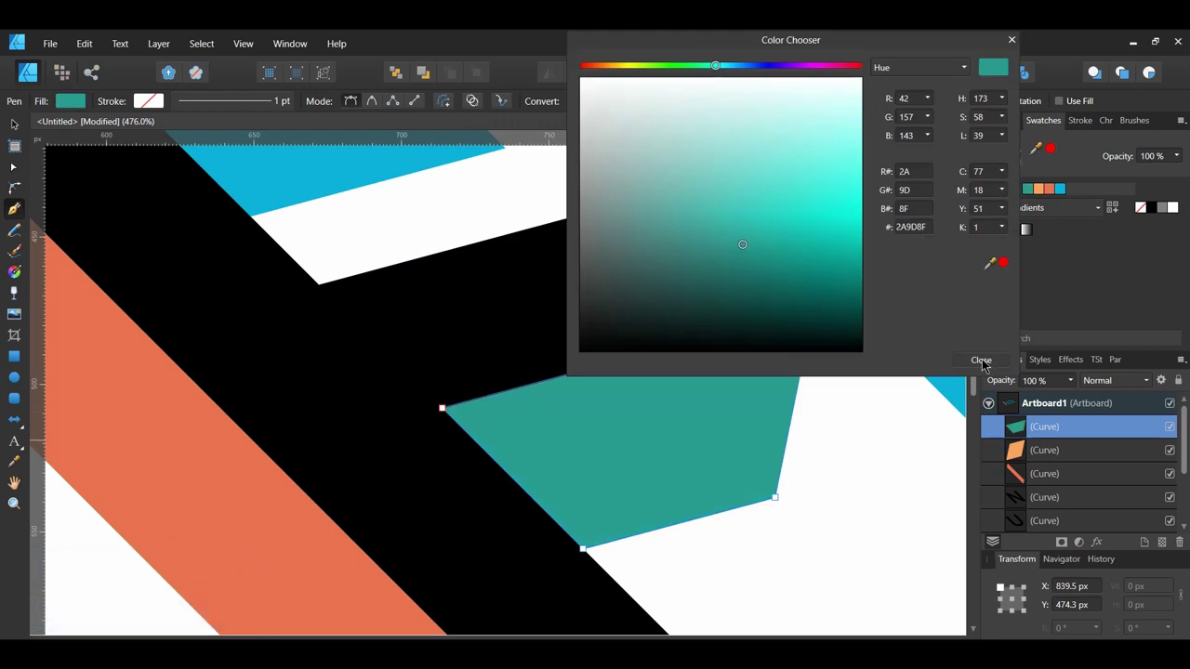
pyautogui.click(981, 360)
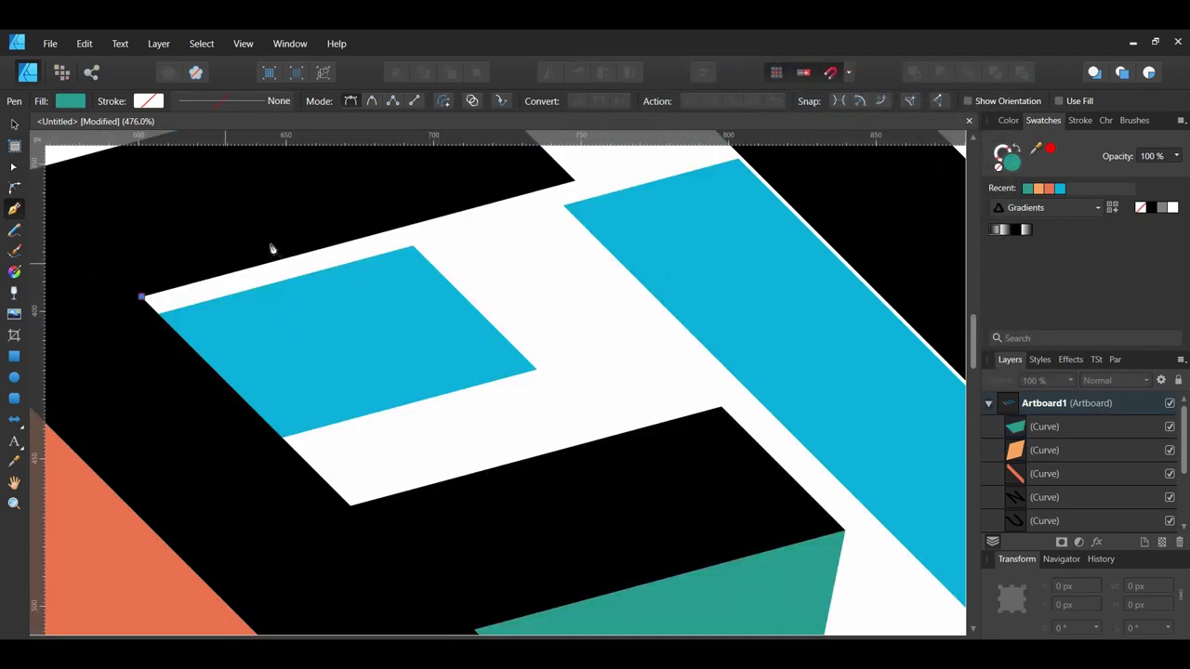
# - Add a recent-teal underside face to the F's upper arm, then select the F's front face
pyautogui.click(571, 177)
pyautogui.click(536, 369)
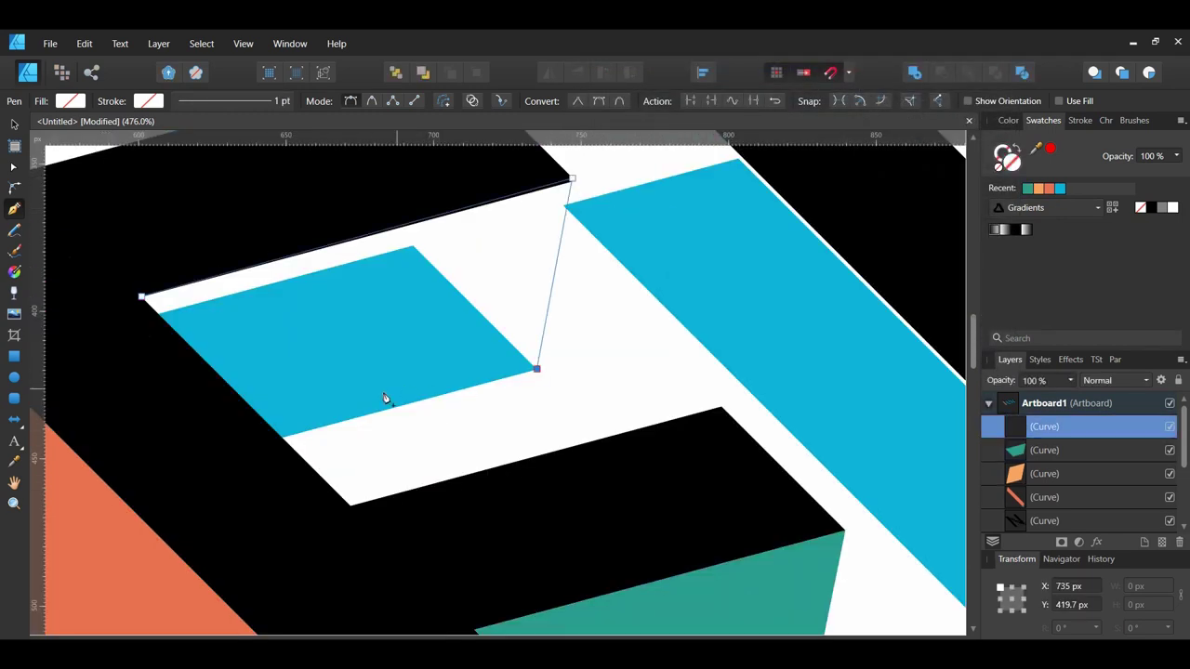
pyautogui.click(283, 438)
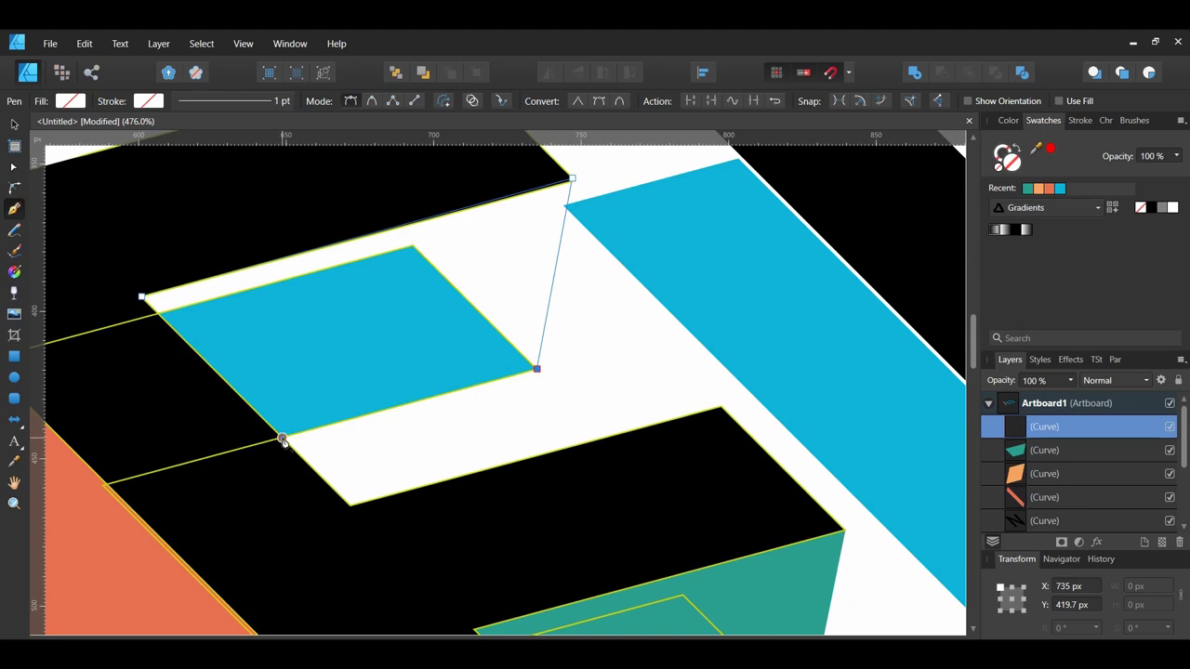
pyautogui.click(143, 301)
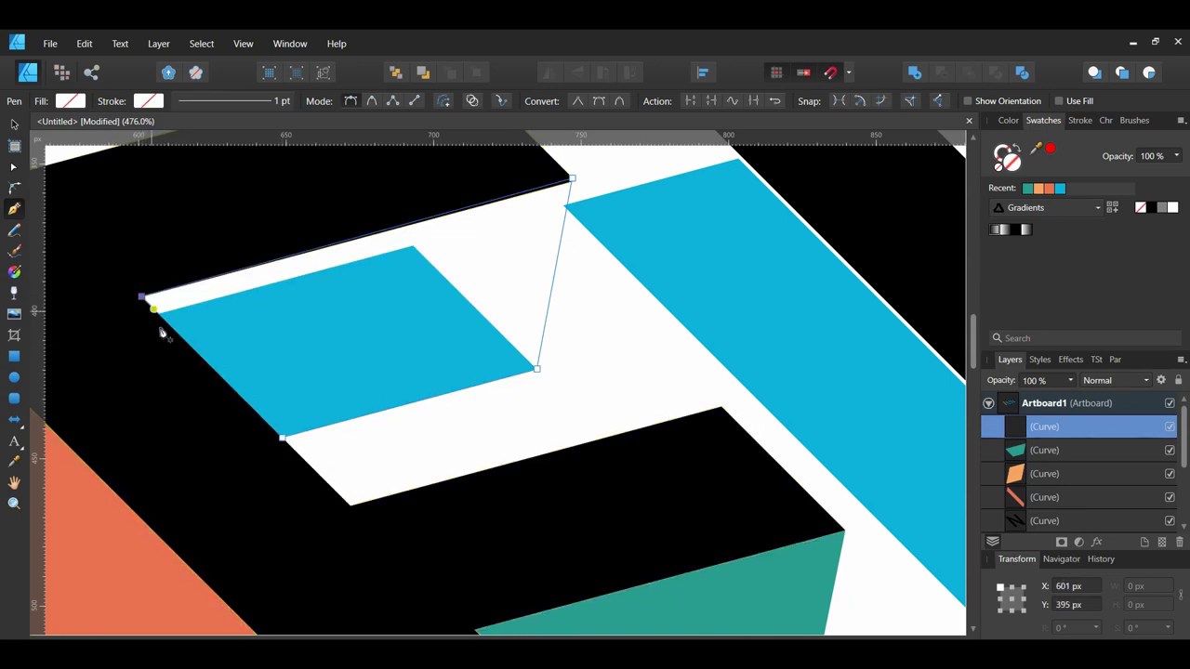
pyautogui.click(1028, 188)
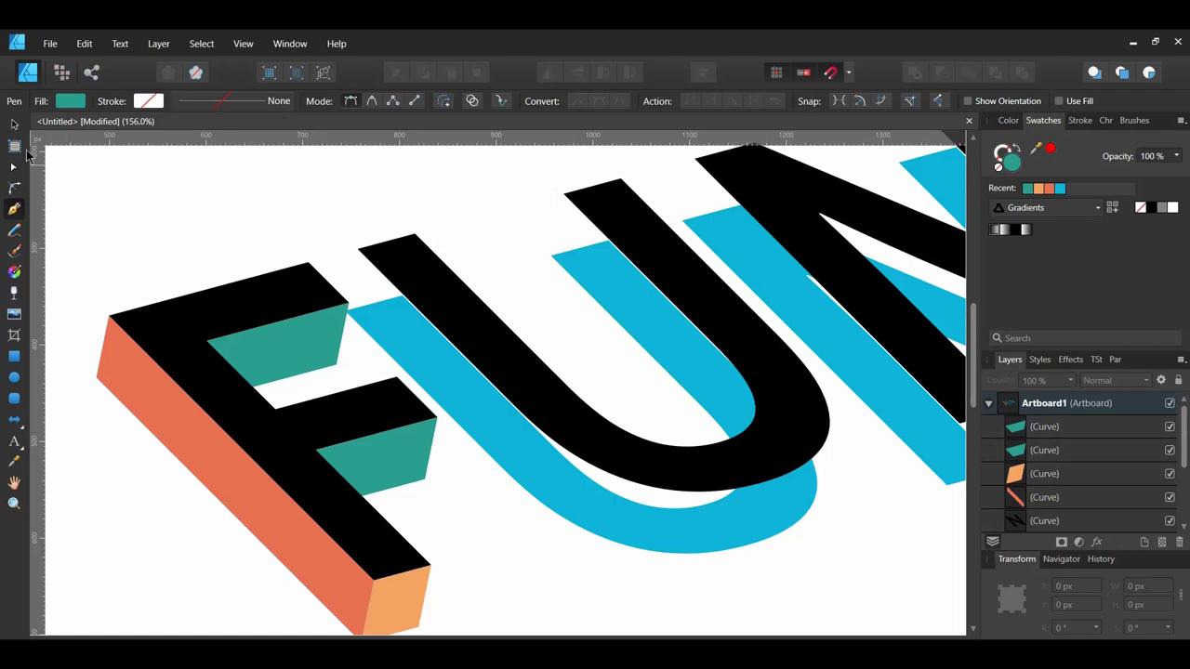
pyautogui.click(14, 124)
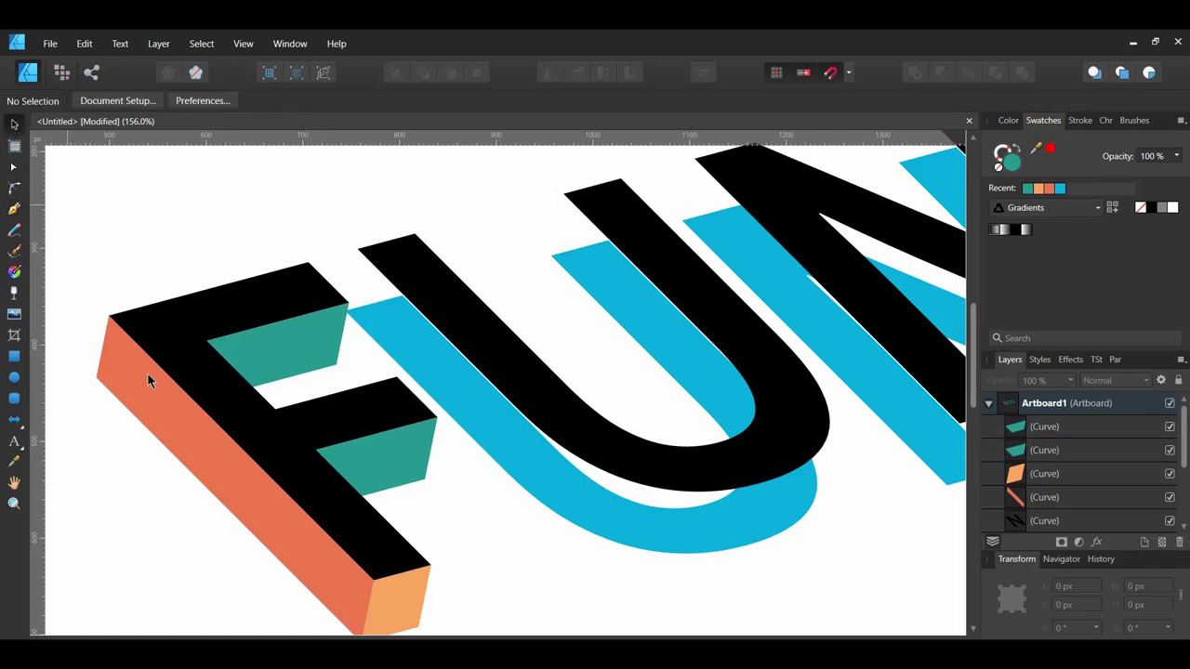
pyautogui.click(287, 455)
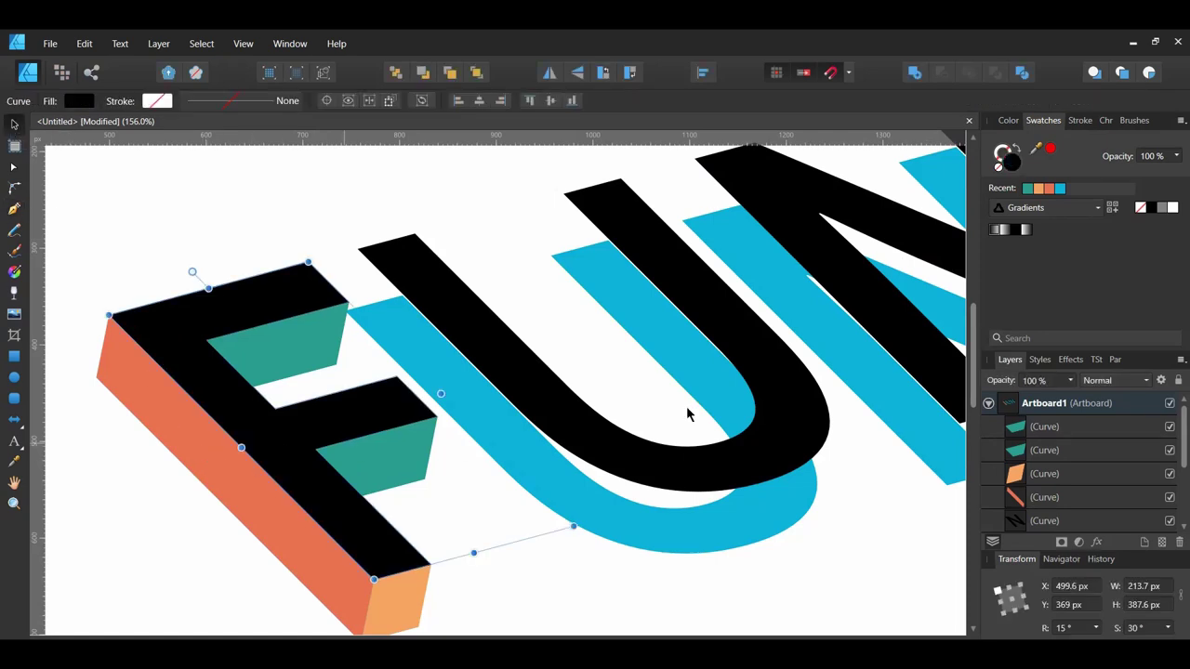
pyautogui.doubleClick(1013, 167)
# - Fill the F's front face with yellow E9C46A
pyautogui.moveTo(697, 172); pyautogui.dragTo(905, 151)
pyautogui.doubleClick(912, 334)
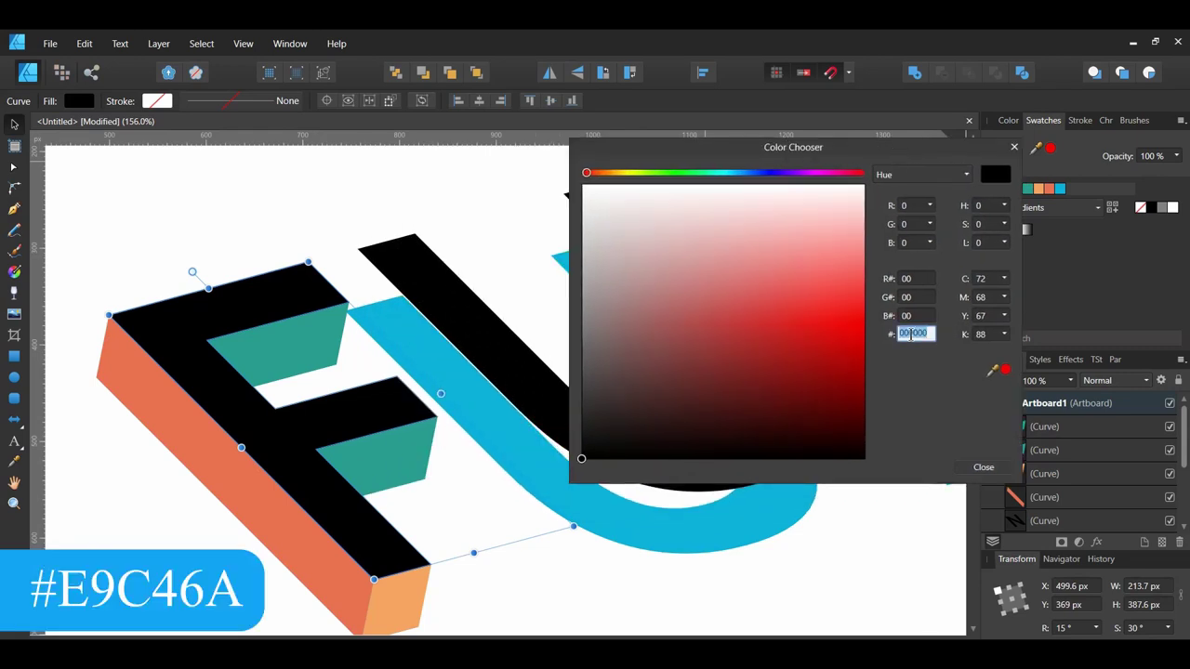
pyautogui.write('E9C46A')
pyautogui.press('Return')
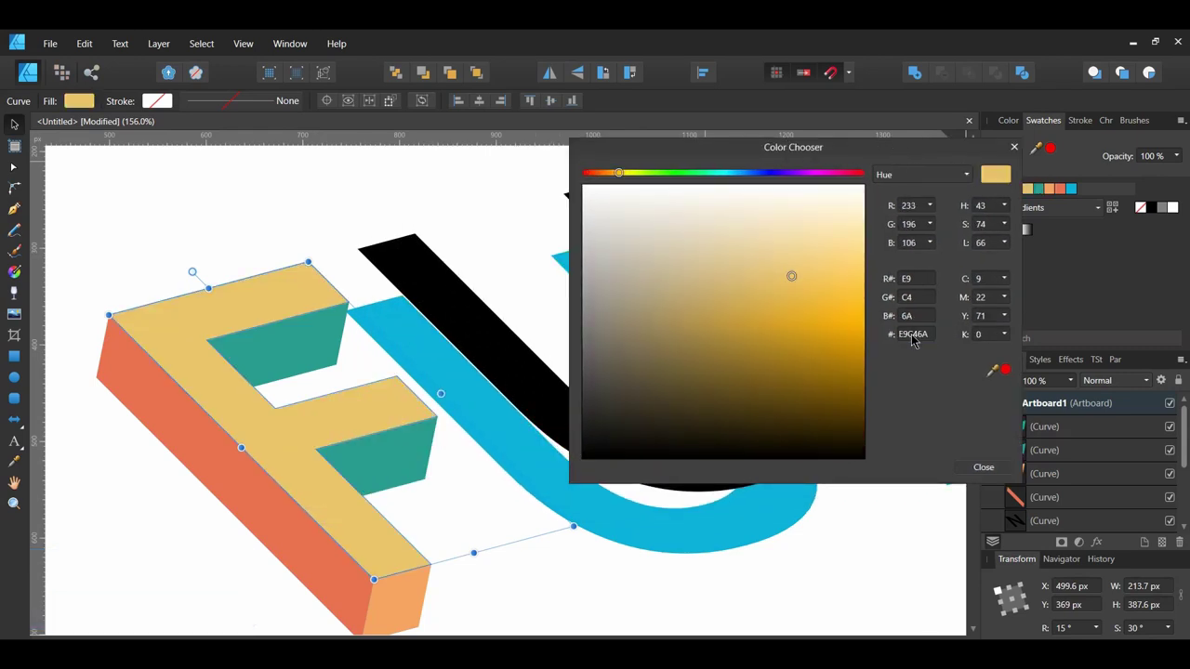
pyautogui.click(983, 466)
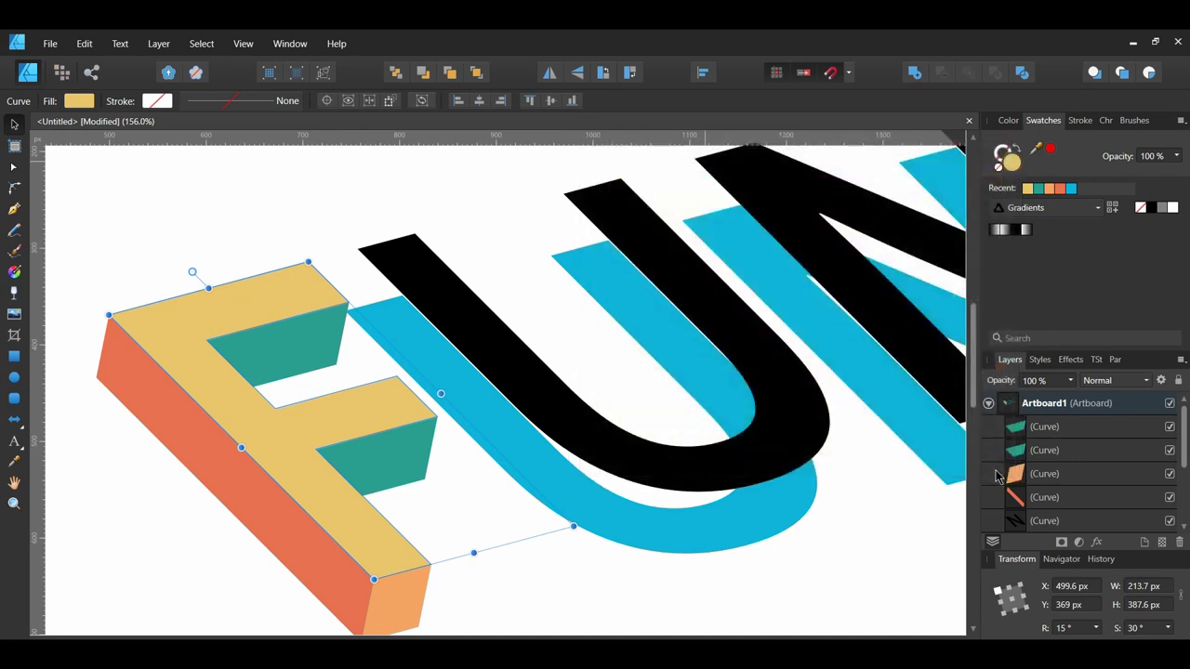
pyautogui.click(926, 558)
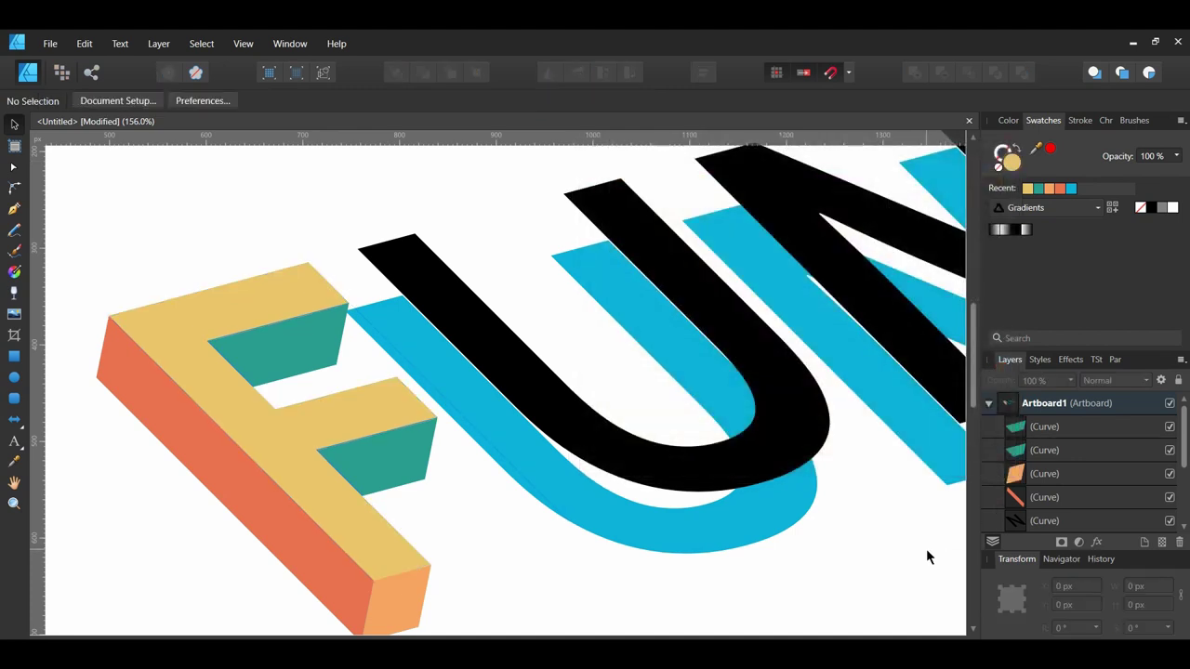
# - Group the F's six pieces into a layer named F
pyautogui.scroll(-1, 688, 604)
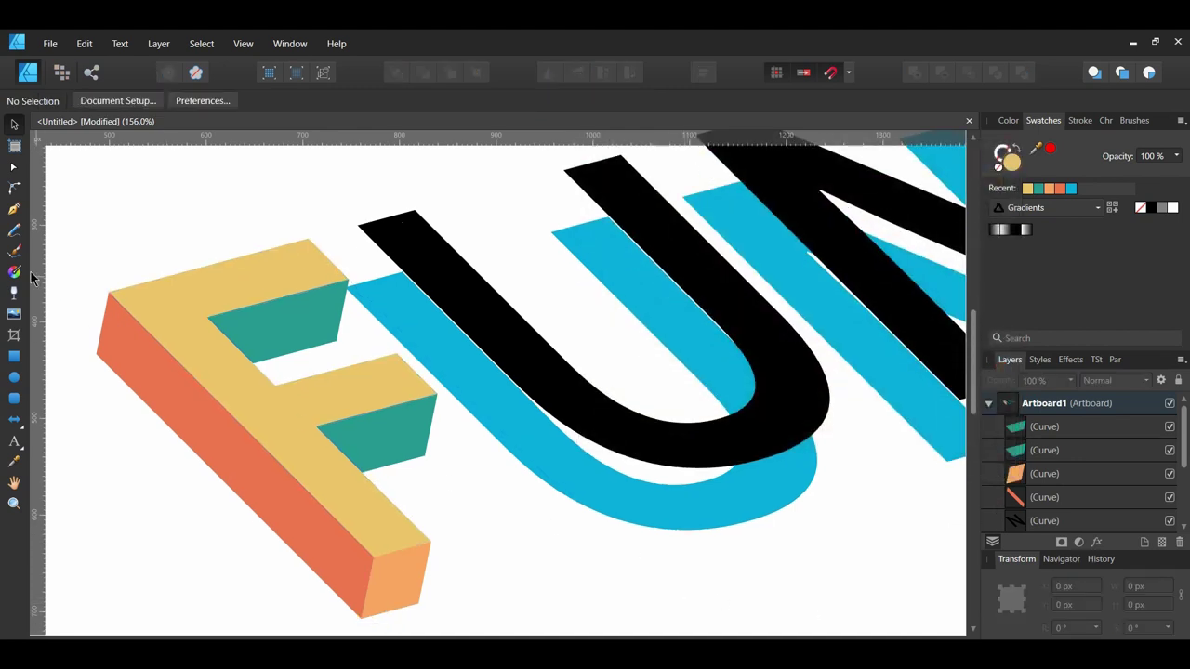
pyautogui.moveTo(56, 235); pyautogui.dragTo(486, 630)
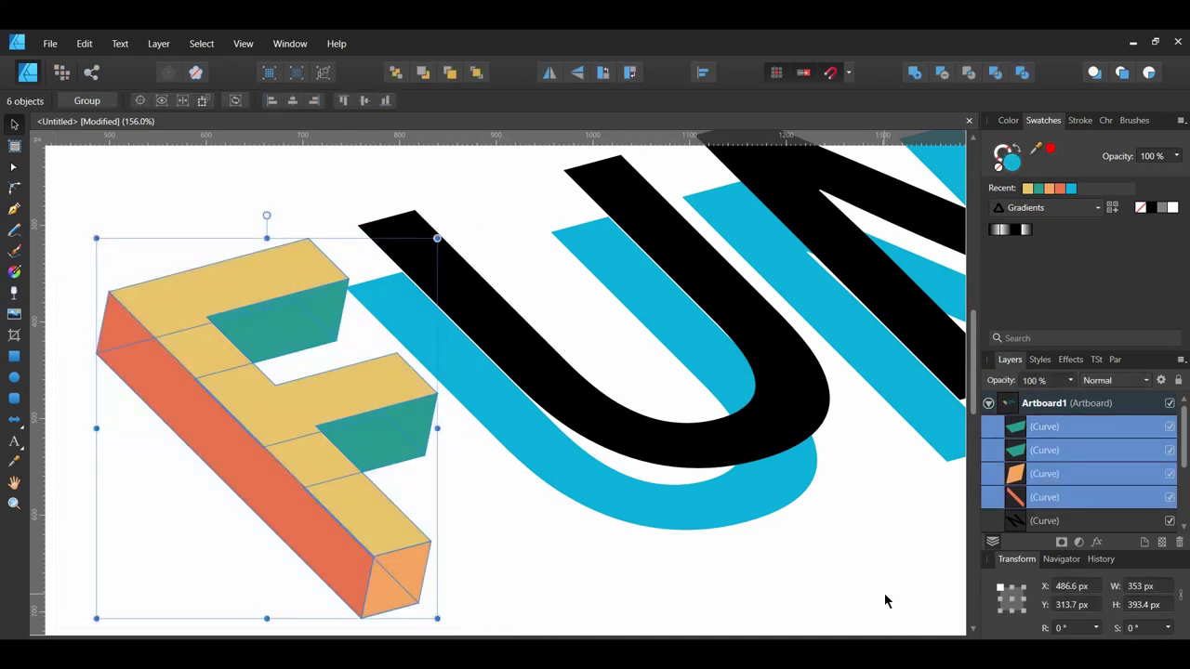
pyautogui.hotkey('ctrl', 'g')
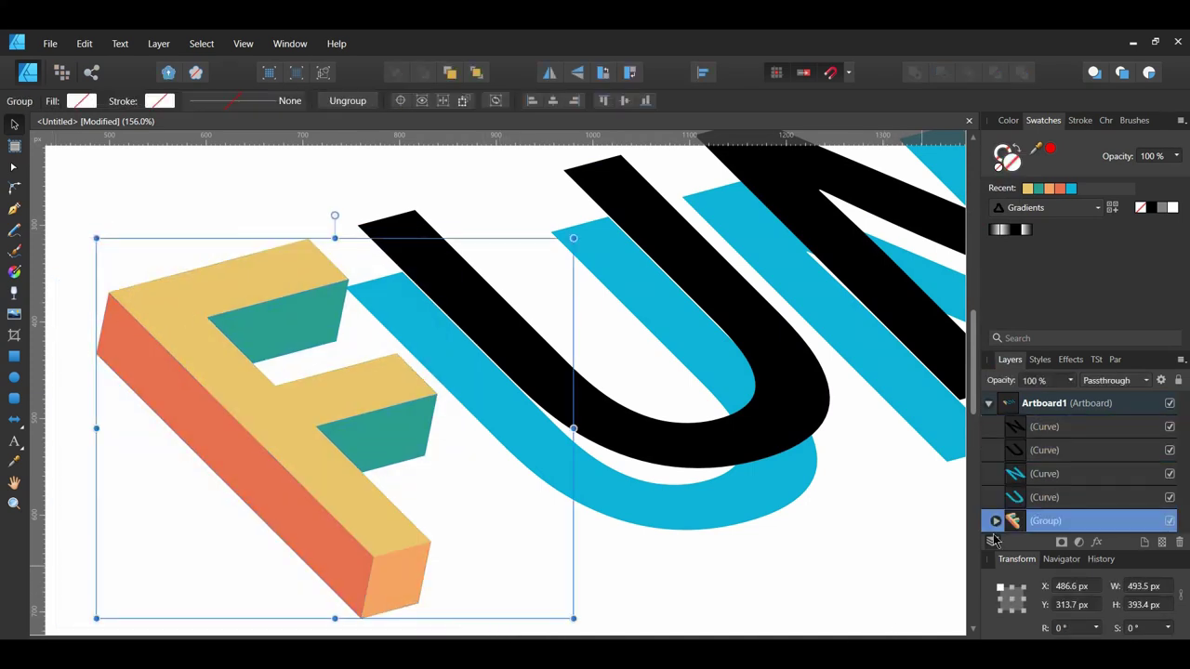
pyautogui.doubleClick(1063, 522)
pyautogui.write('F')
pyautogui.press('Return')
pyautogui.click(875, 562)
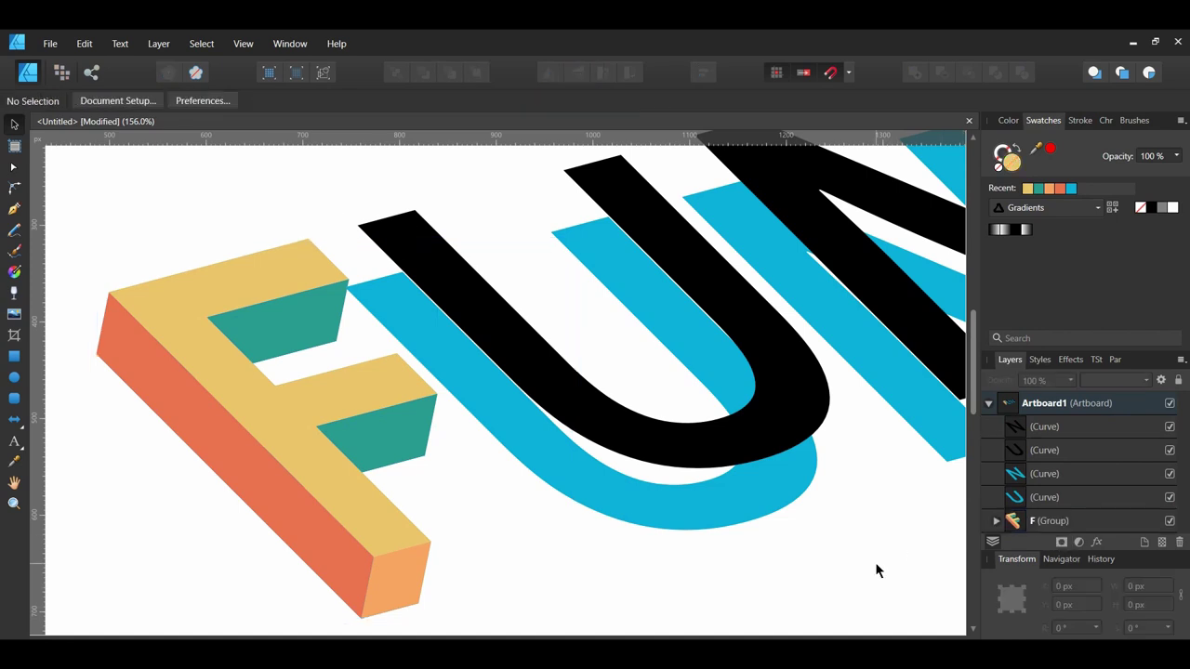
# - Pen-trace the U's side face between black and blue U, curving its lower edge
pyautogui.click(14, 208)
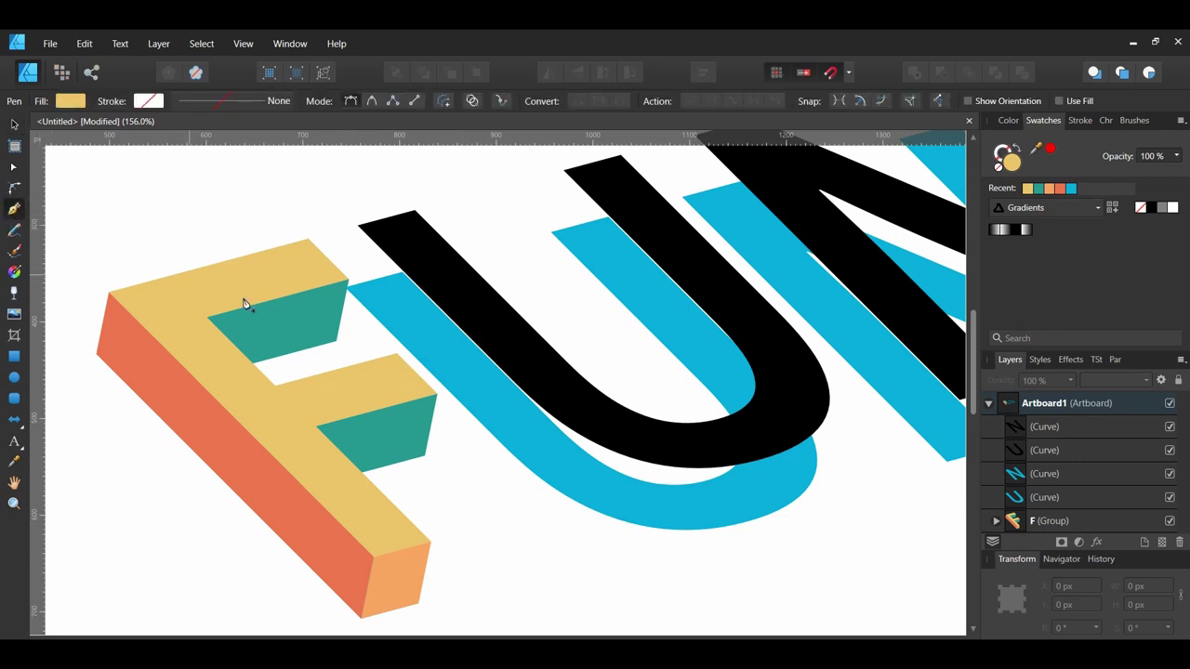
pyautogui.scroll(-1, 600, 521)
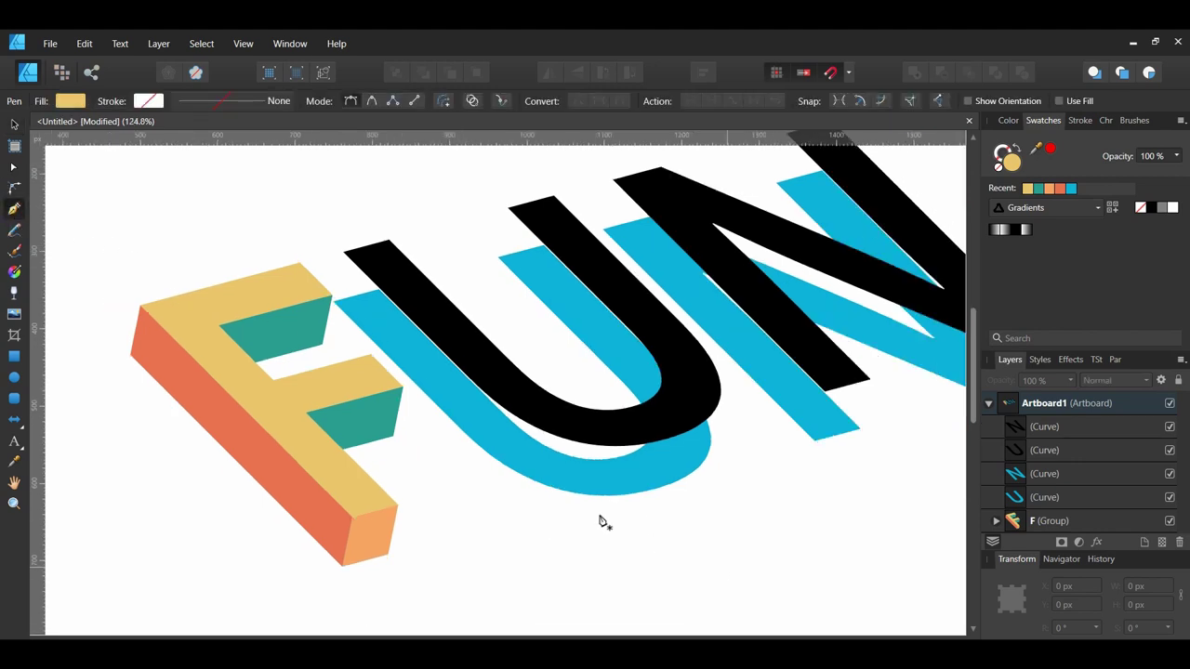
pyautogui.click(345, 252)
pyautogui.click(333, 301)
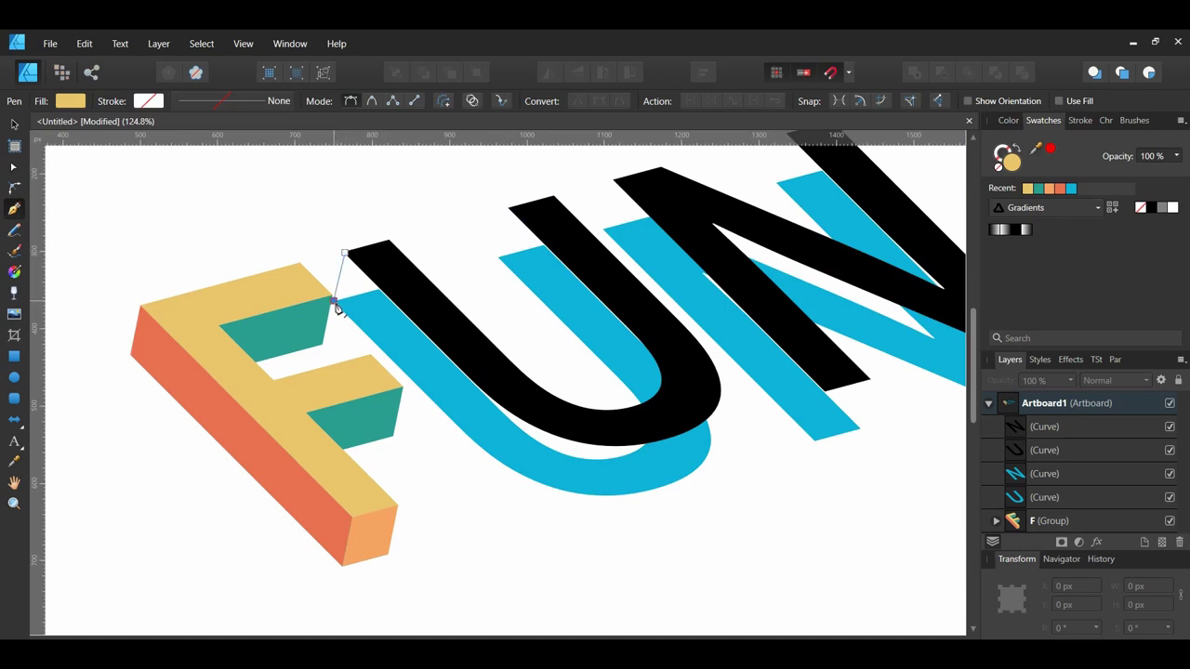
pyautogui.click(483, 449)
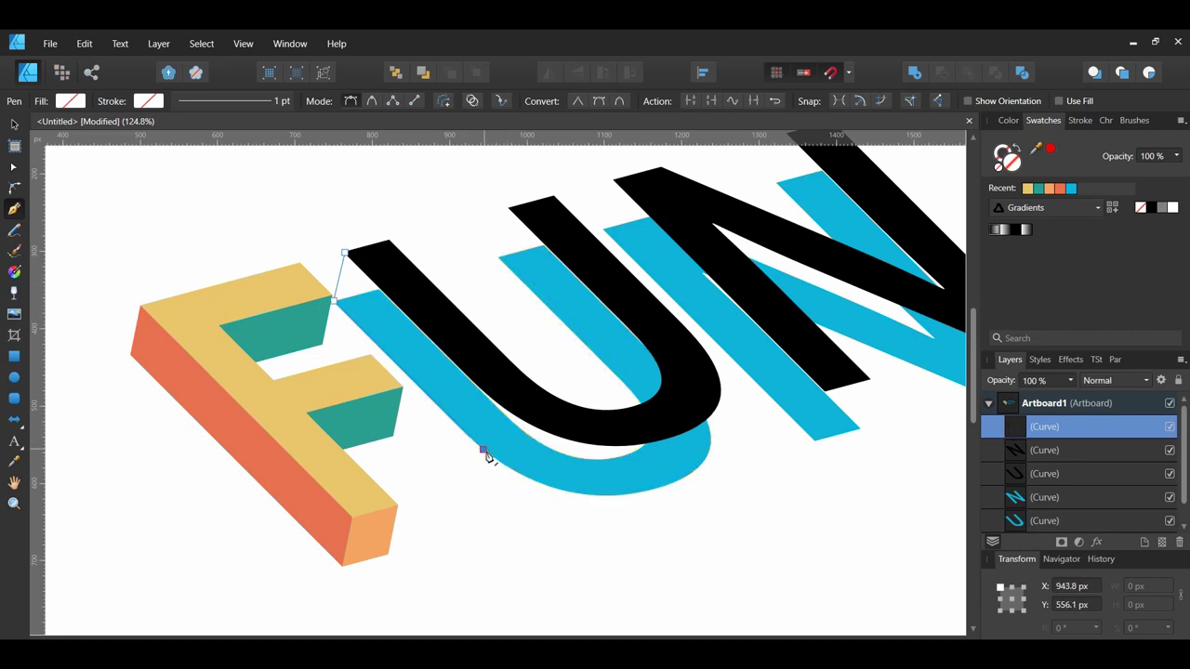
pyautogui.click(643, 490)
pyautogui.click(709, 444)
pyautogui.click(720, 397)
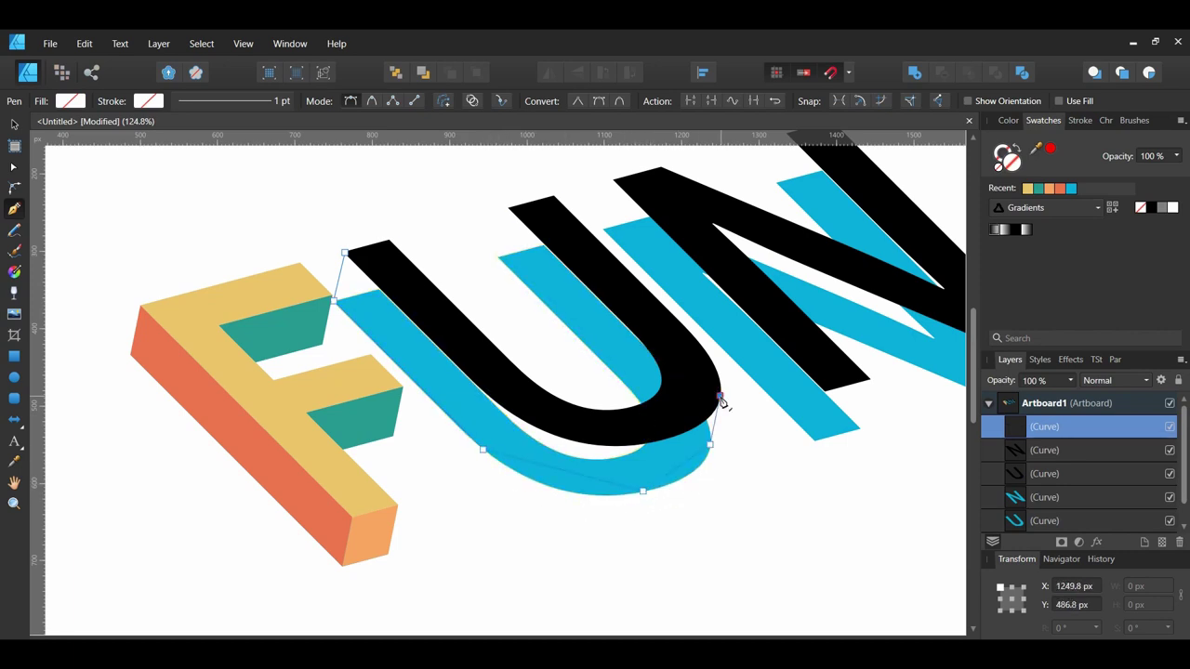
pyautogui.click(607, 446)
pyautogui.click(473, 383)
pyautogui.click(344, 253)
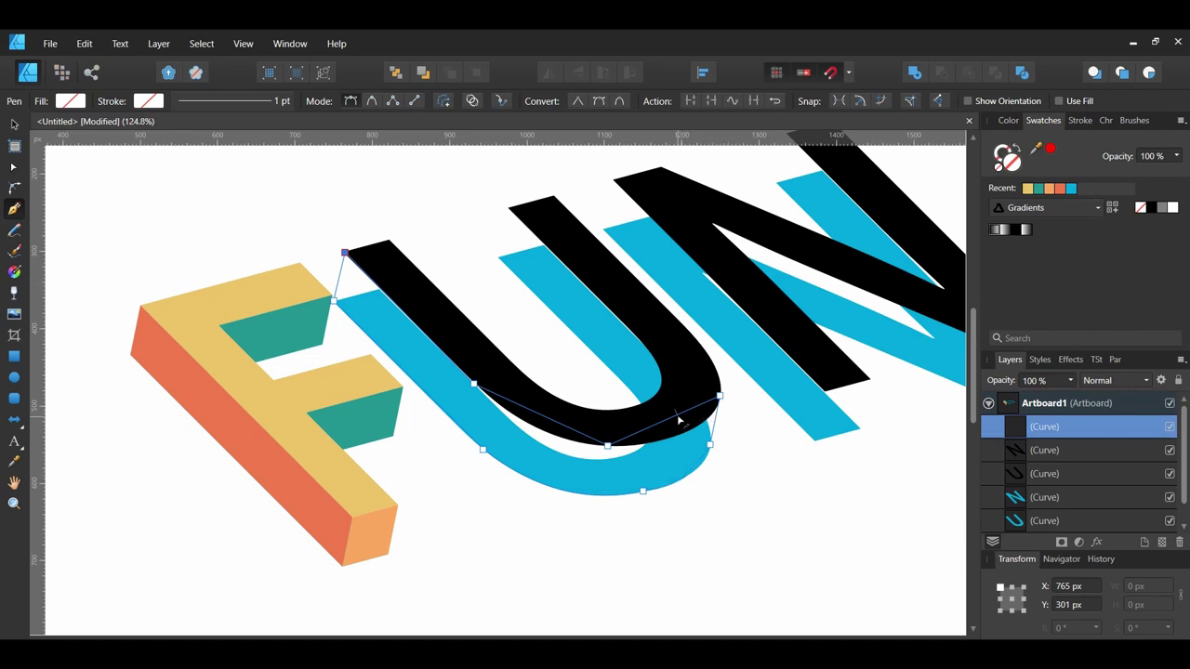
pyautogui.moveTo(686, 430)
pyautogui.mouseDown()
pyautogui.moveTo(675, 430)
pyautogui.moveTo(692, 435)
pyautogui.mouseUp()
# - Fill the U's side face with orange E76F51 and deselect it
pyautogui.scroll(1, 787, 335)
pyautogui.doubleClick(1010, 160)
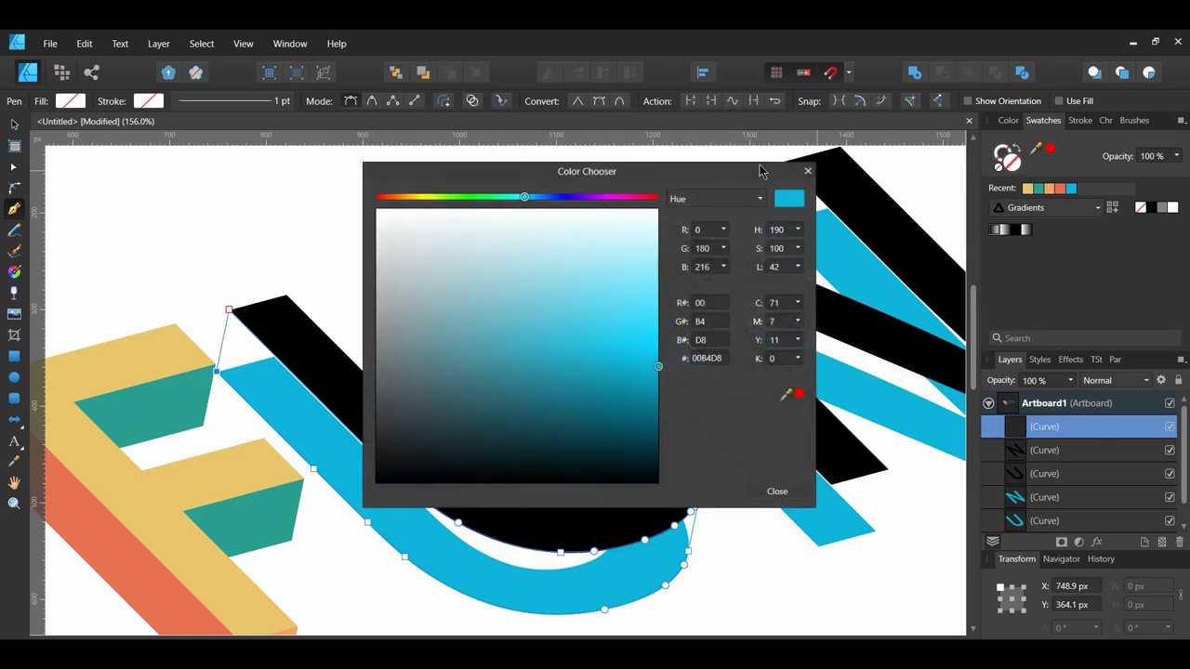
pyautogui.moveTo(733, 178); pyautogui.dragTo(983, 107)
pyautogui.click(958, 287)
pyautogui.write('E76F51')
pyautogui.press('Return')
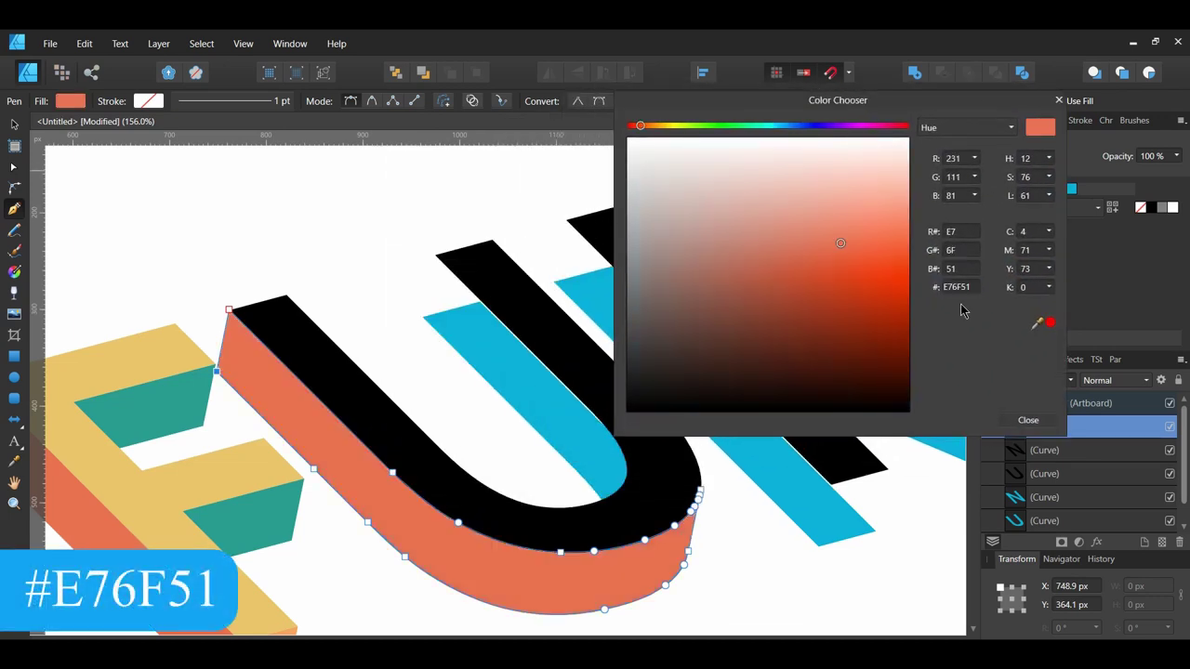
pyautogui.click(1035, 424)
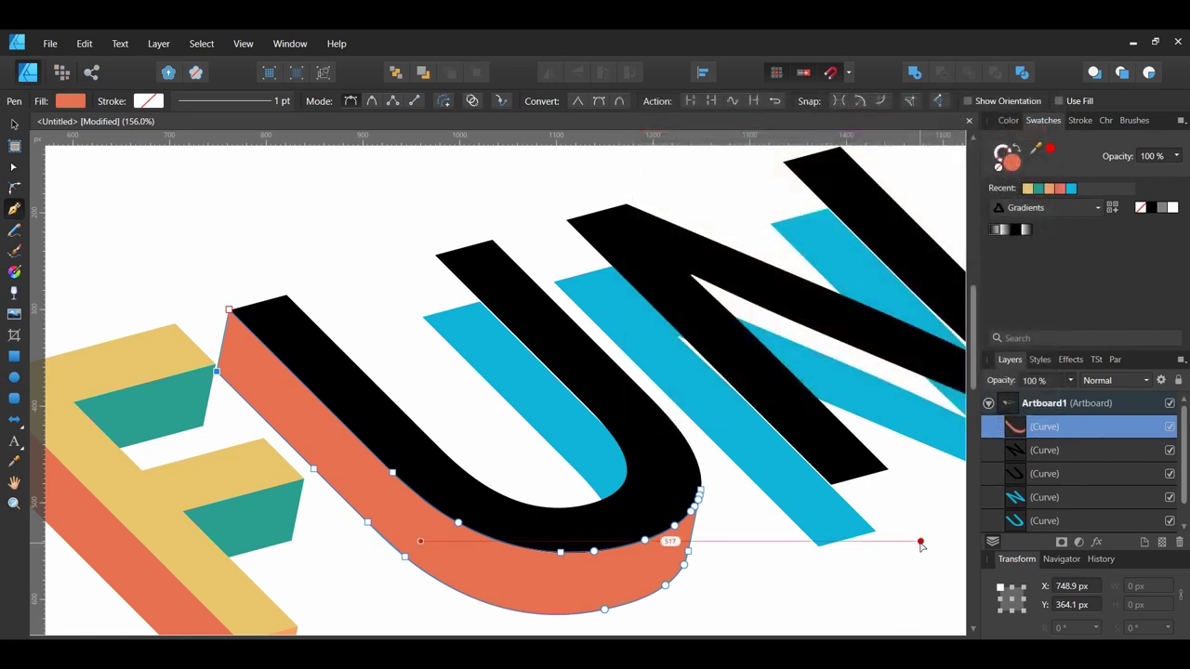
pyautogui.press('Escape')
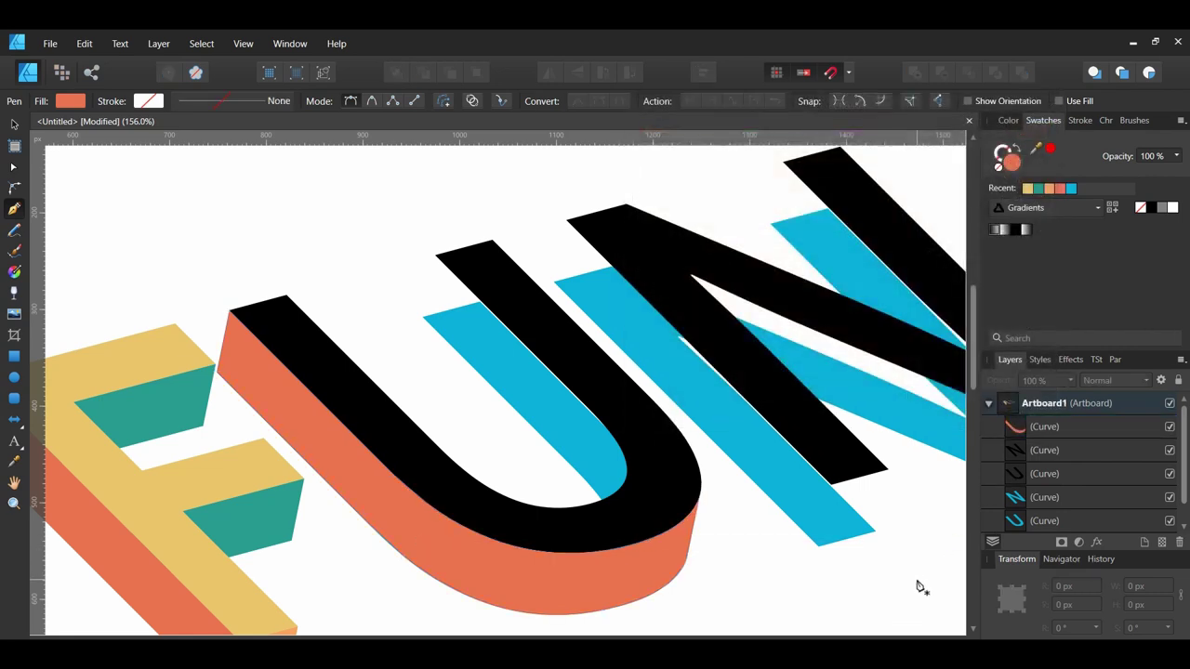
pyautogui.scroll(-1, 304, 432)
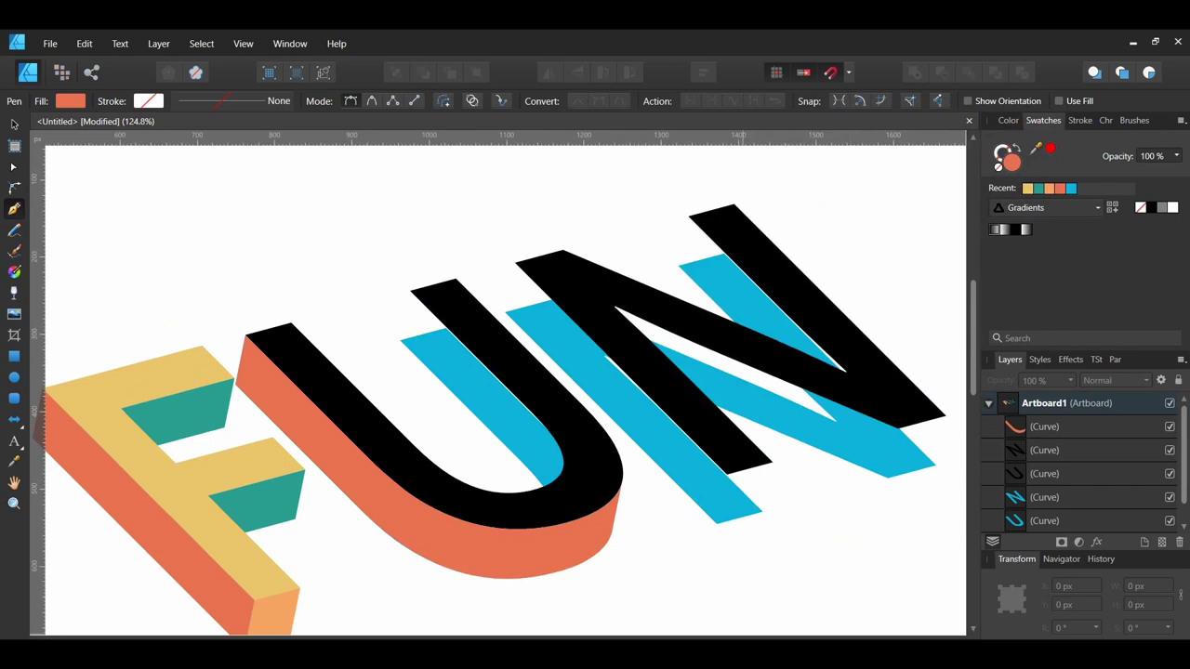
# - Trace the U's curved inner face and fill it teal 2A9D8F
pyautogui.click(411, 291)
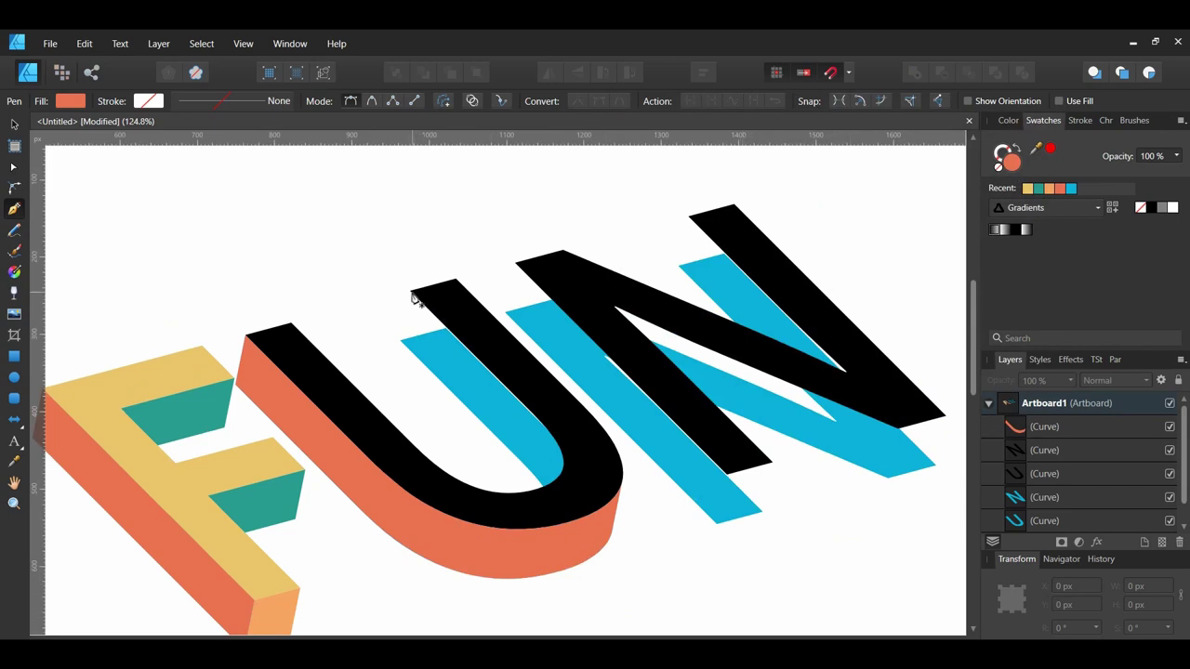
pyautogui.click(398, 340)
pyautogui.moveTo(542, 486); pyautogui.dragTo(563, 461)
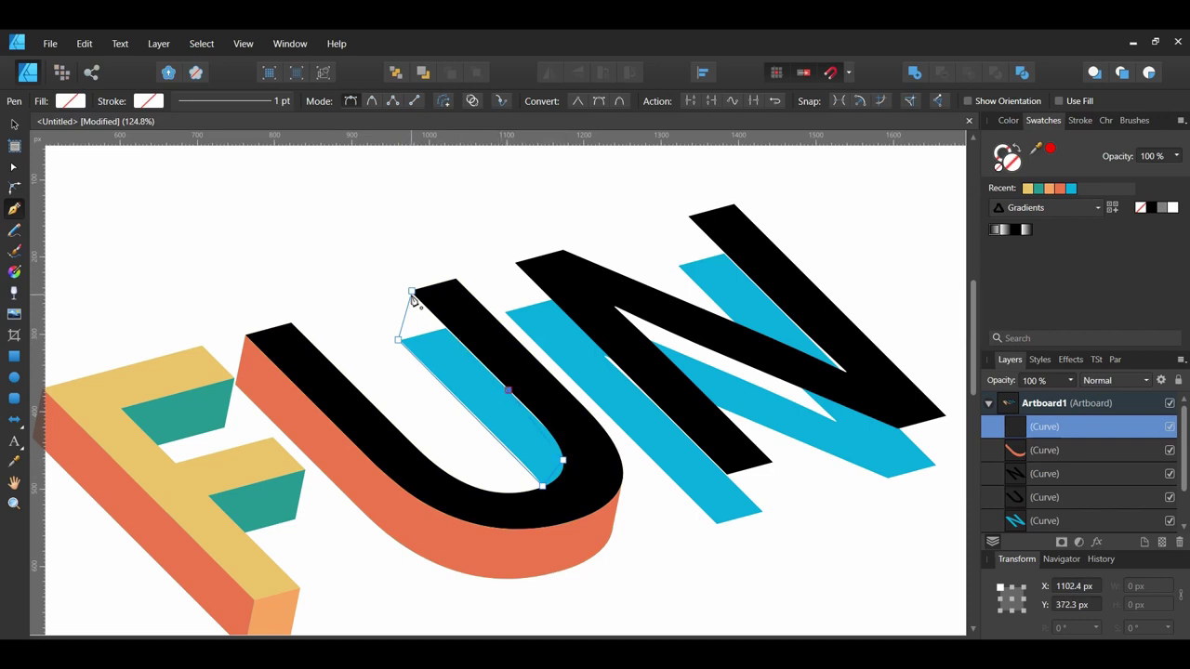
pyautogui.click(411, 291)
pyautogui.scroll(3, 717, 455)
pyautogui.doubleClick(1010, 159)
pyautogui.moveTo(669, 167); pyautogui.dragTo(858, 141)
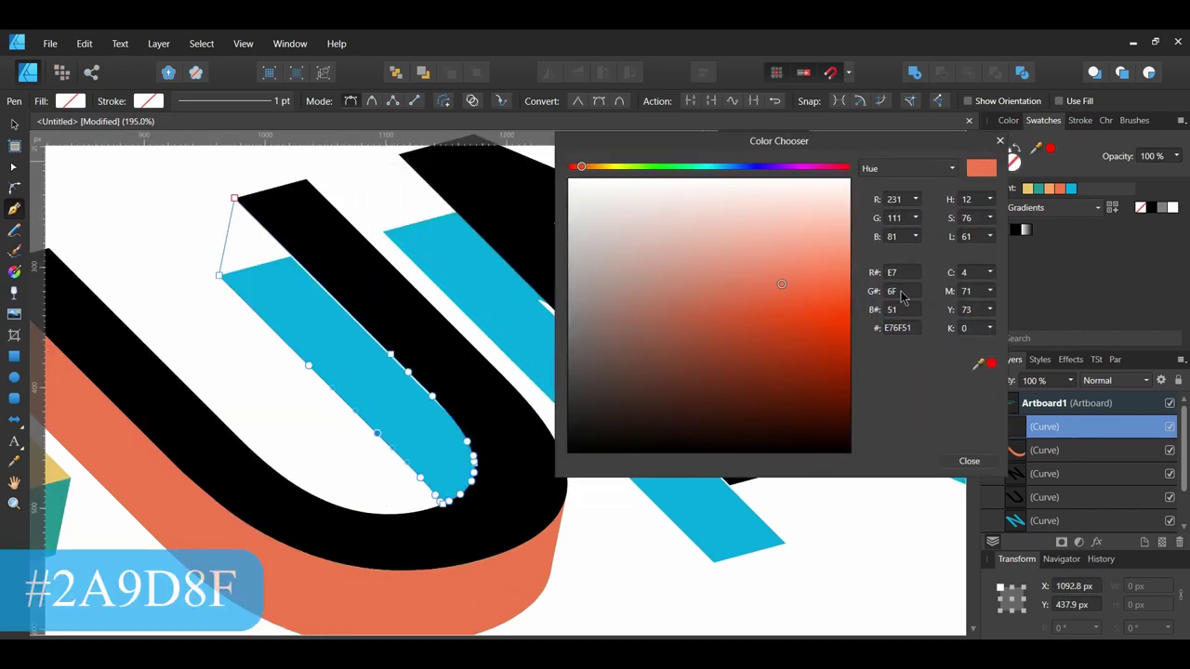
pyautogui.click(898, 328)
pyautogui.write('2A9D8F')
pyautogui.press('Return')
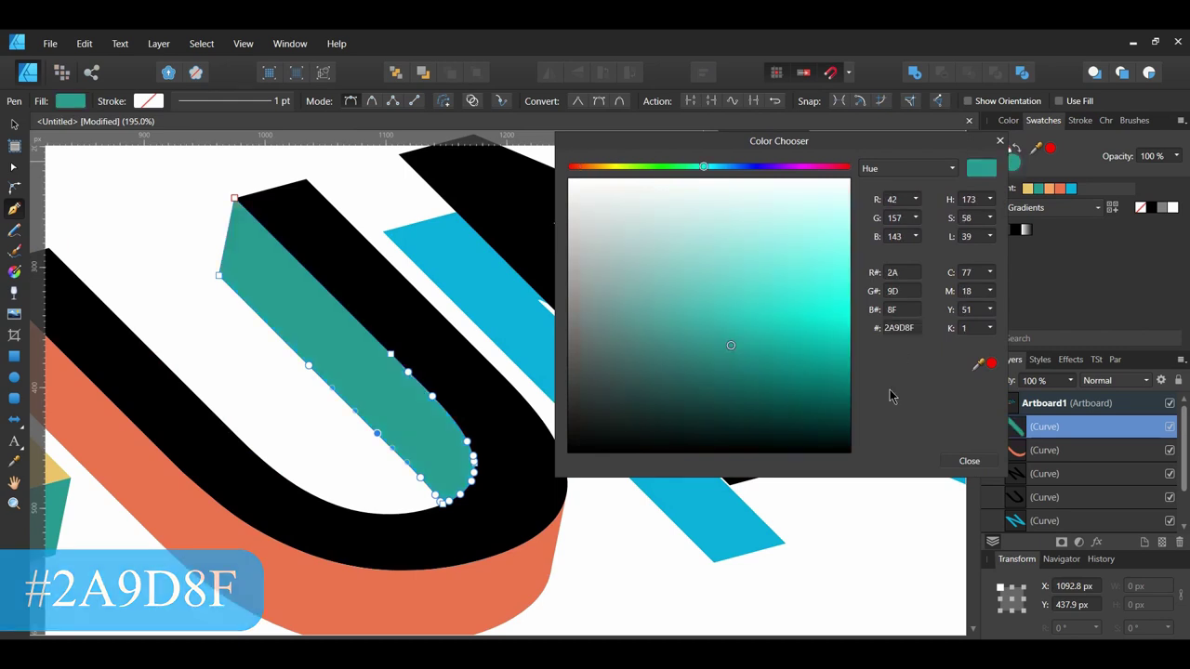
pyautogui.click(970, 462)
pyautogui.hotkey('ctrl', 'd')
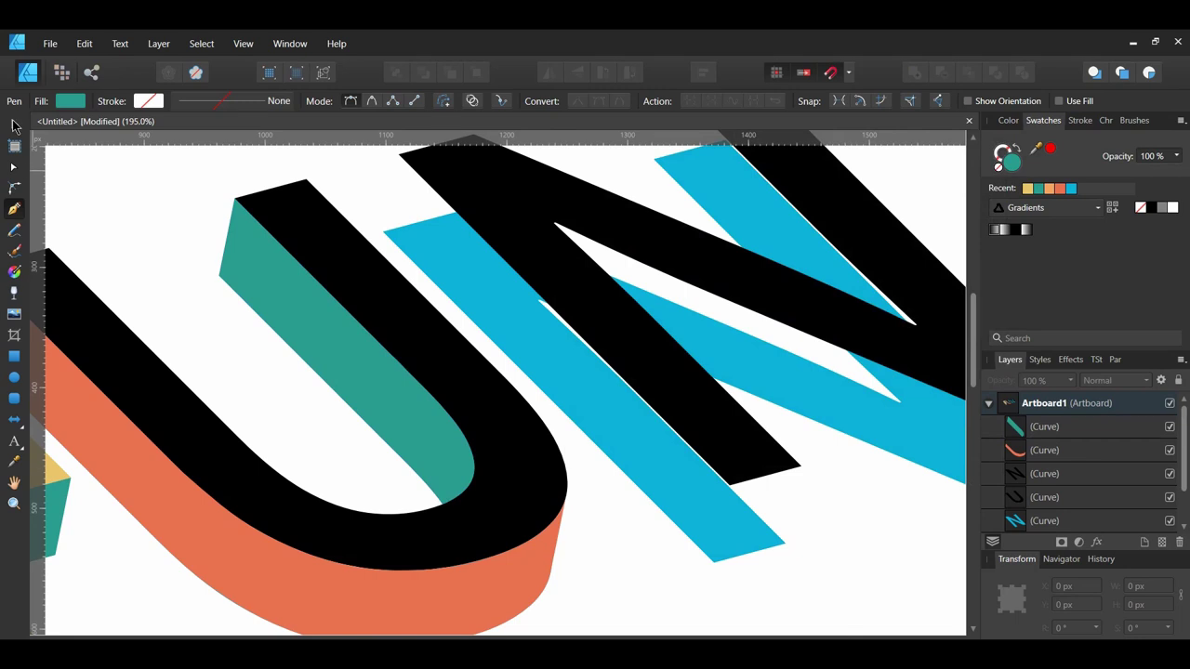
# - Change the black front of the U to yellow E9C46A
pyautogui.click(14, 126)
pyautogui.click(505, 529)
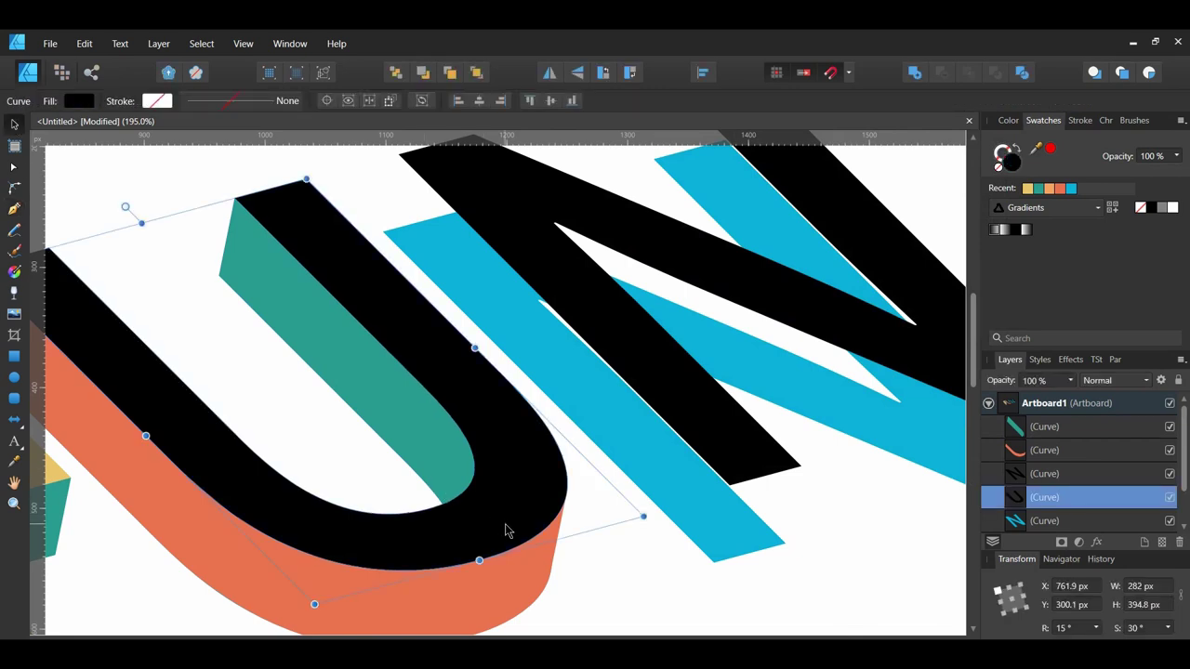
pyautogui.doubleClick(1016, 163)
pyautogui.moveTo(717, 173); pyautogui.dragTo(930, 113)
pyautogui.click(927, 297)
pyautogui.write('E9C46A')
pyautogui.press('Return')
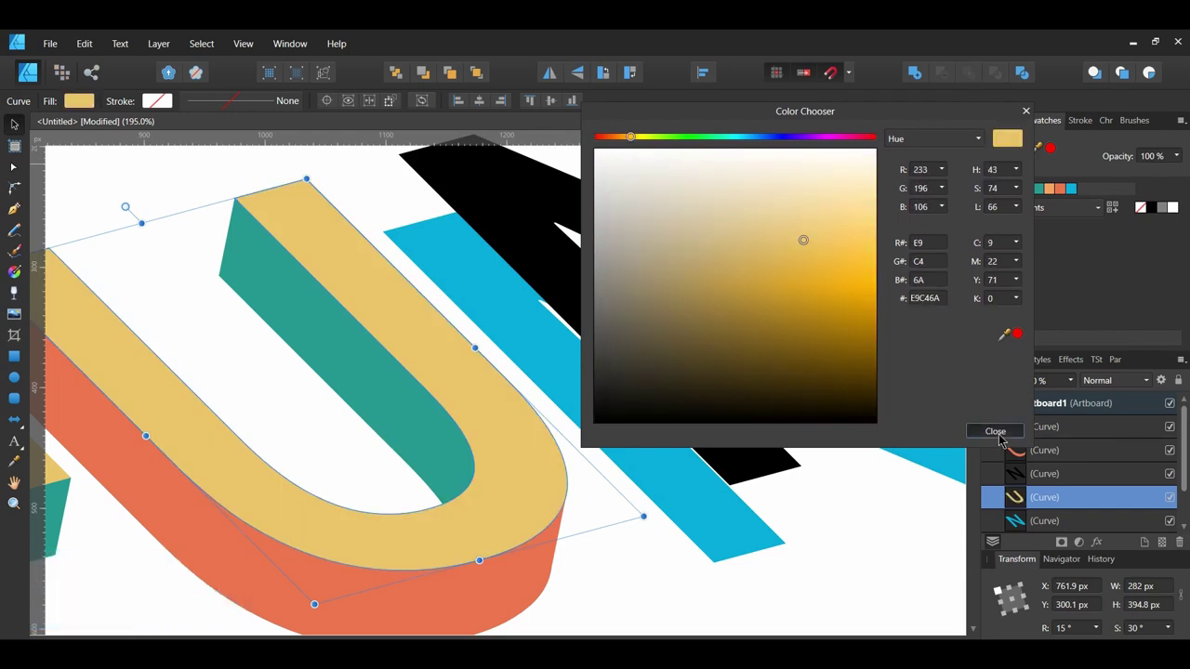
pyautogui.click(996, 431)
pyautogui.click(918, 544)
pyautogui.scroll(-2, 902, 523)
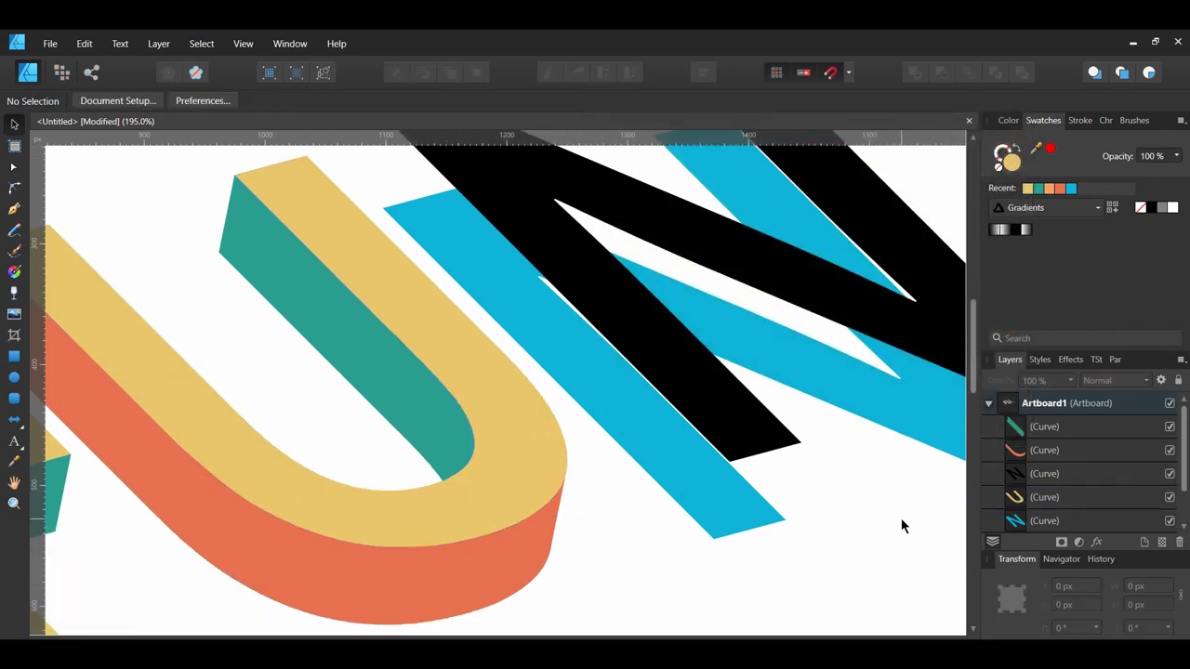
pyautogui.keyDown('ctrl'); pyautogui.scroll(-3, 799, 514); pyautogui.keyUp('ctrl')
pyautogui.scroll(1, 751, 514)
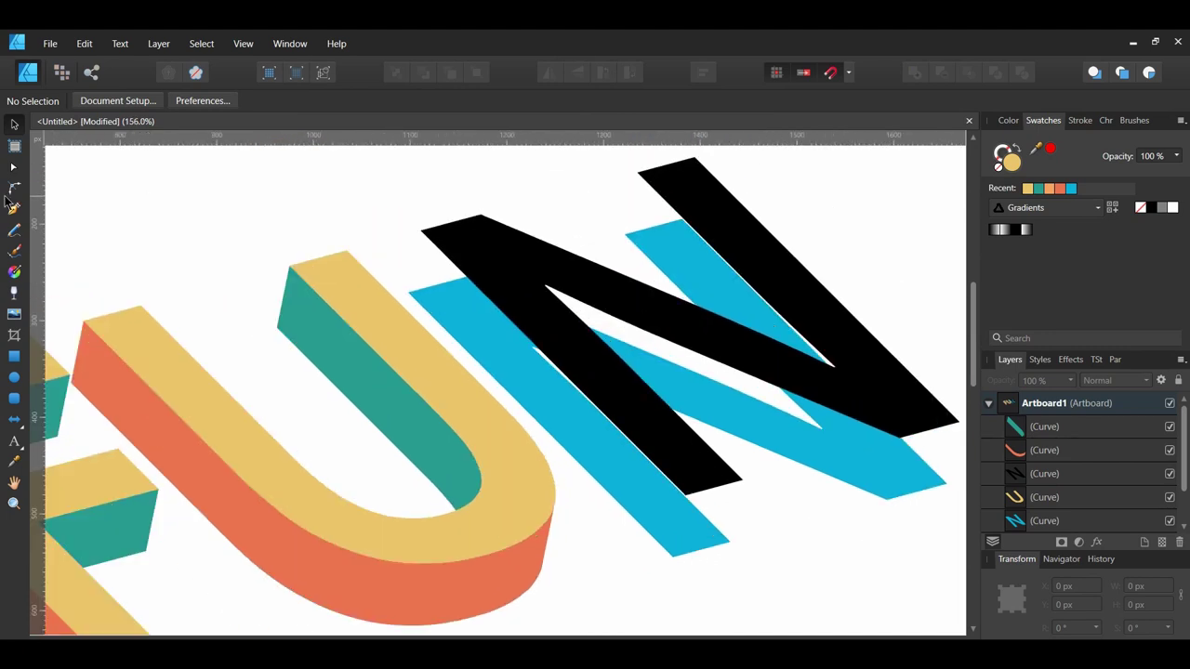
# - Trace the N's left side face with the Pen tool and fill it orange E76F51
pyautogui.click(14, 208)
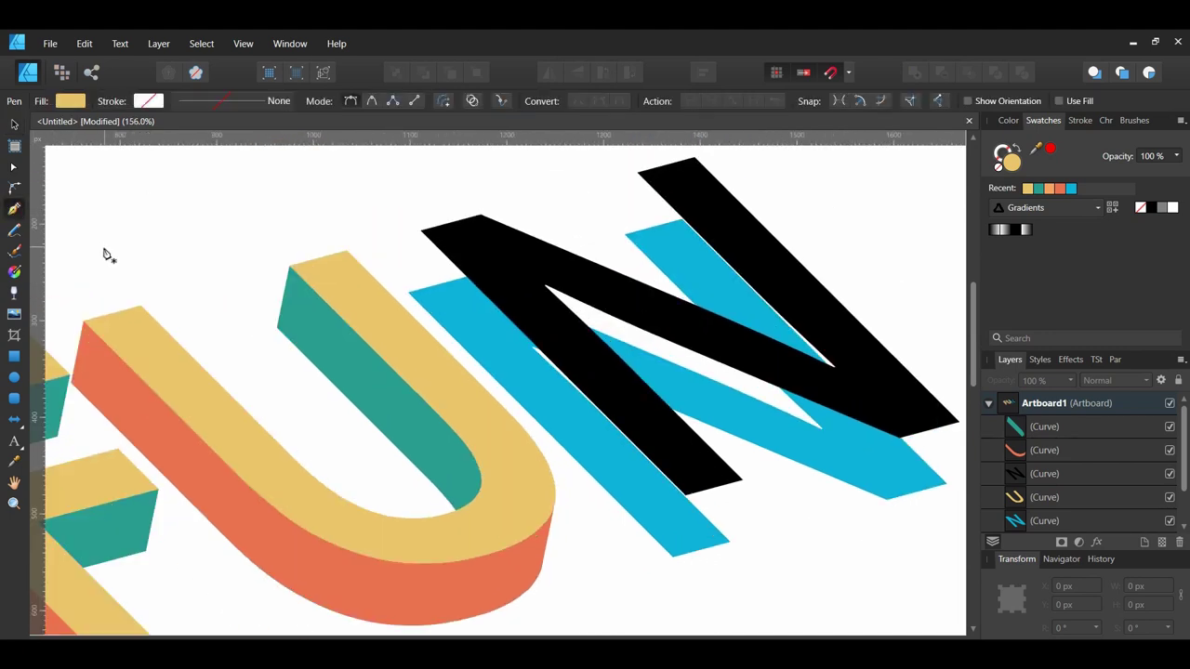
pyautogui.click(422, 229)
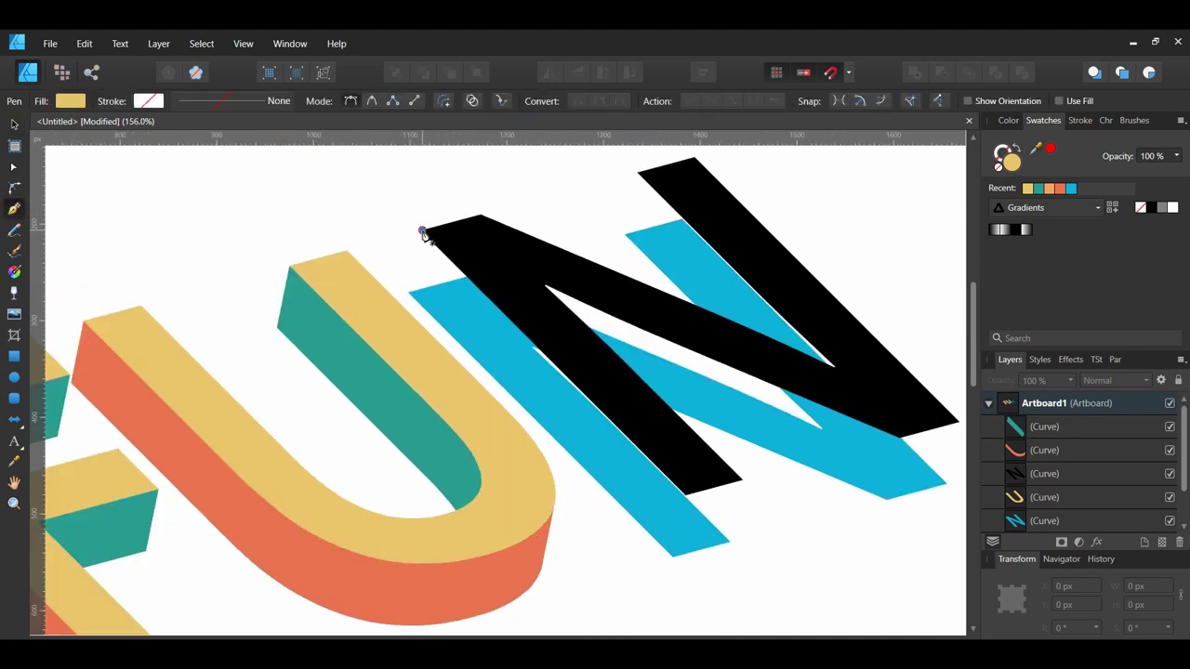
pyautogui.click(408, 291)
pyautogui.click(672, 557)
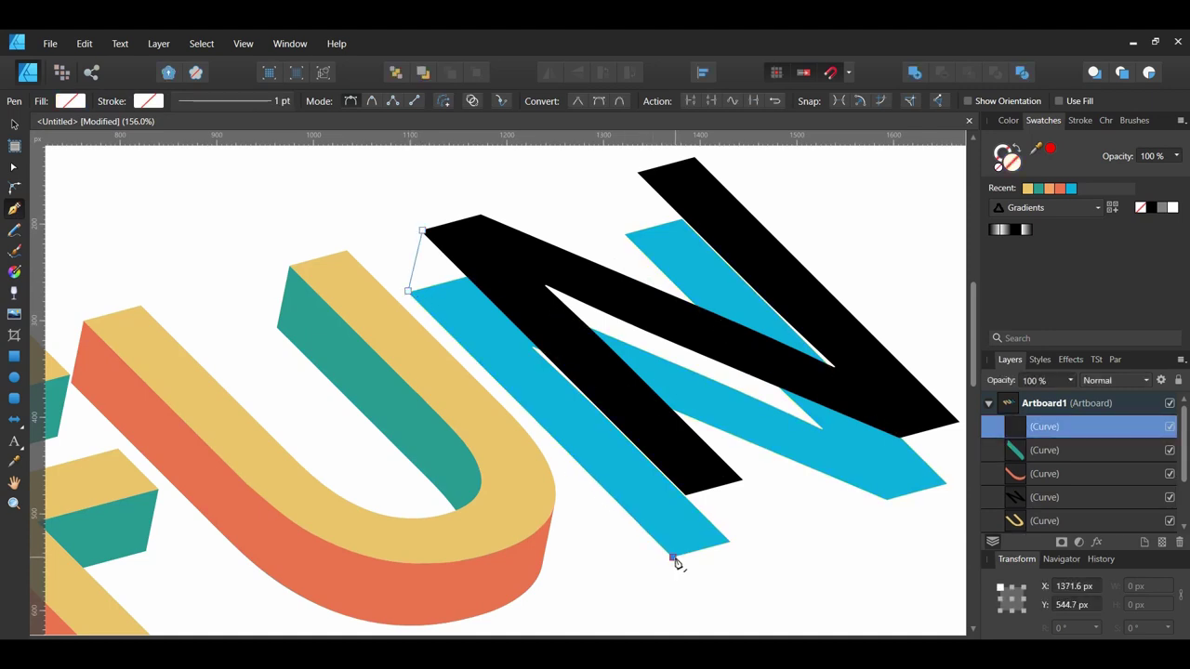
pyautogui.click(684, 496)
pyautogui.click(422, 230)
pyautogui.scroll(1, 802, 370)
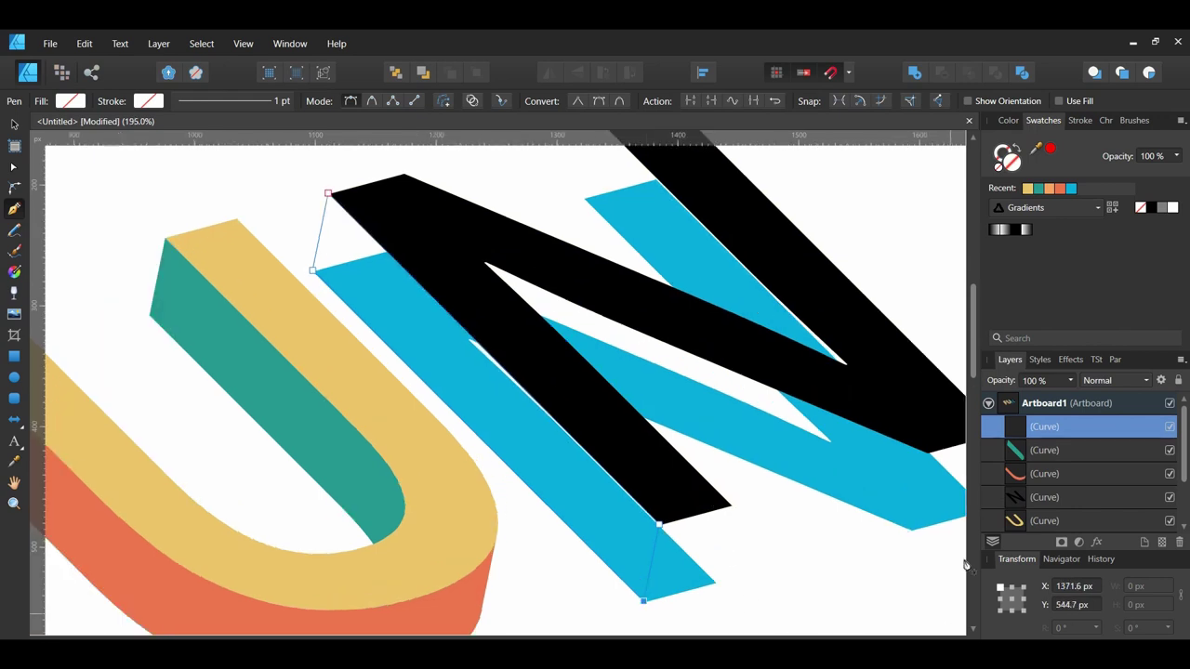
pyautogui.doubleClick(1012, 166)
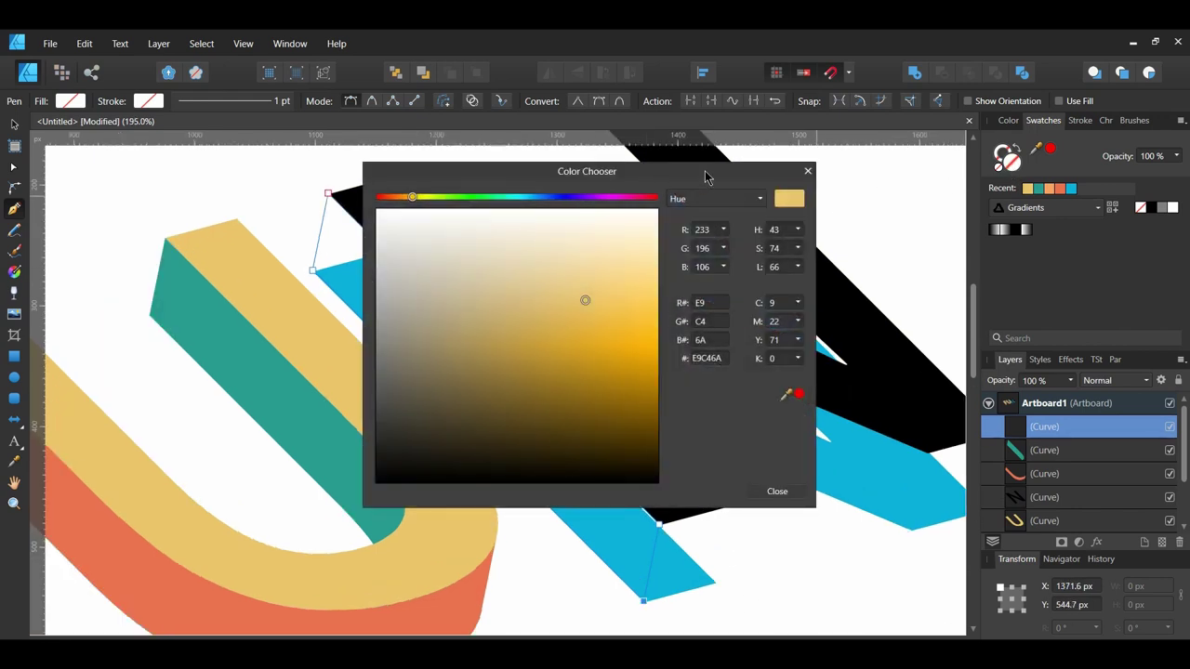
pyautogui.moveTo(705, 176); pyautogui.dragTo(966, 83)
pyautogui.click(969, 265)
pyautogui.write('E76F51')
pyautogui.press('Return')
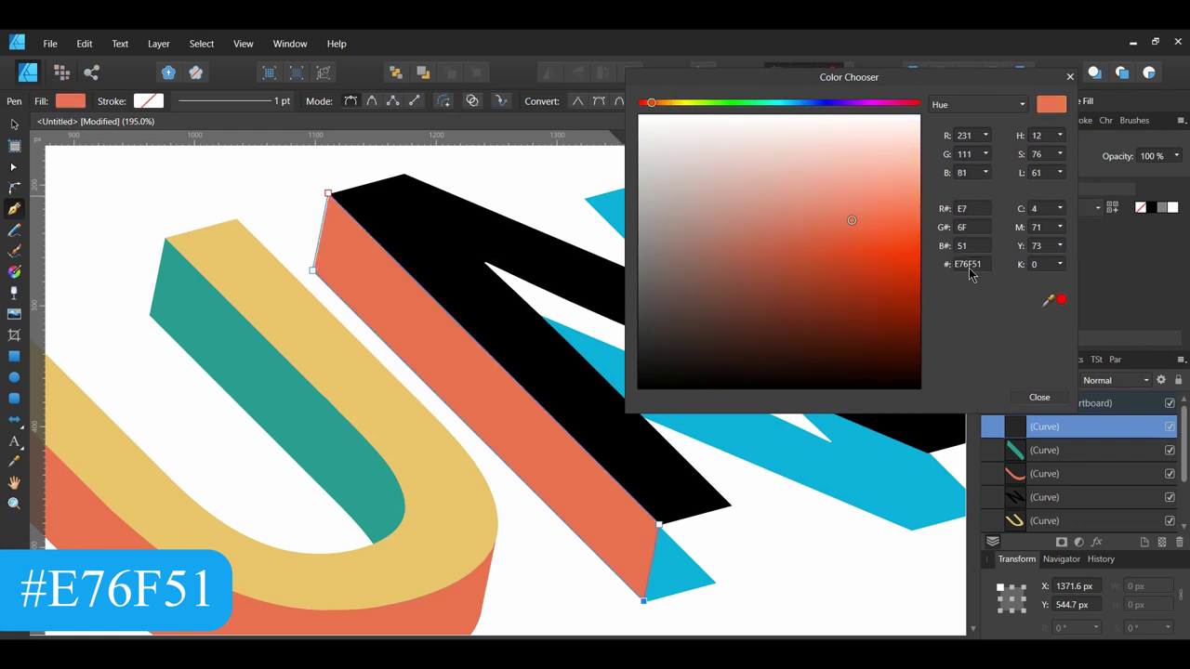
pyautogui.click(1040, 398)
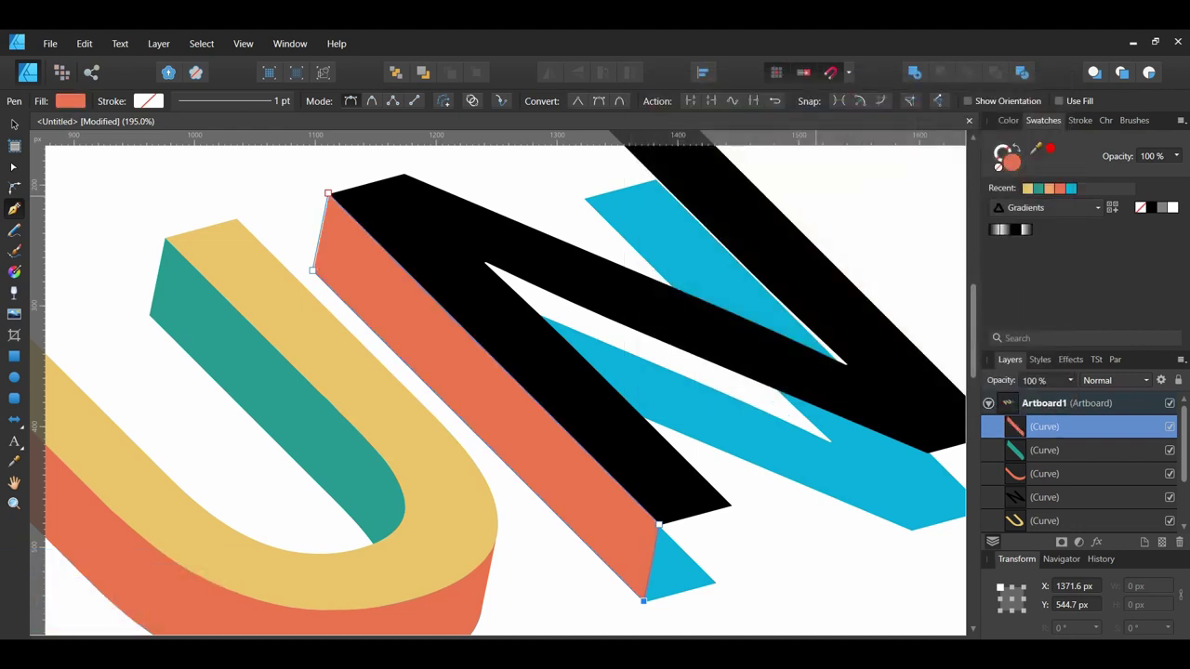
pyautogui.hotkey('ctrl', 'd')
# - Trace the small end face at the N's bottom and fill it light orange F4A261
pyautogui.click(659, 525)
pyautogui.click(730, 505)
pyautogui.click(716, 584)
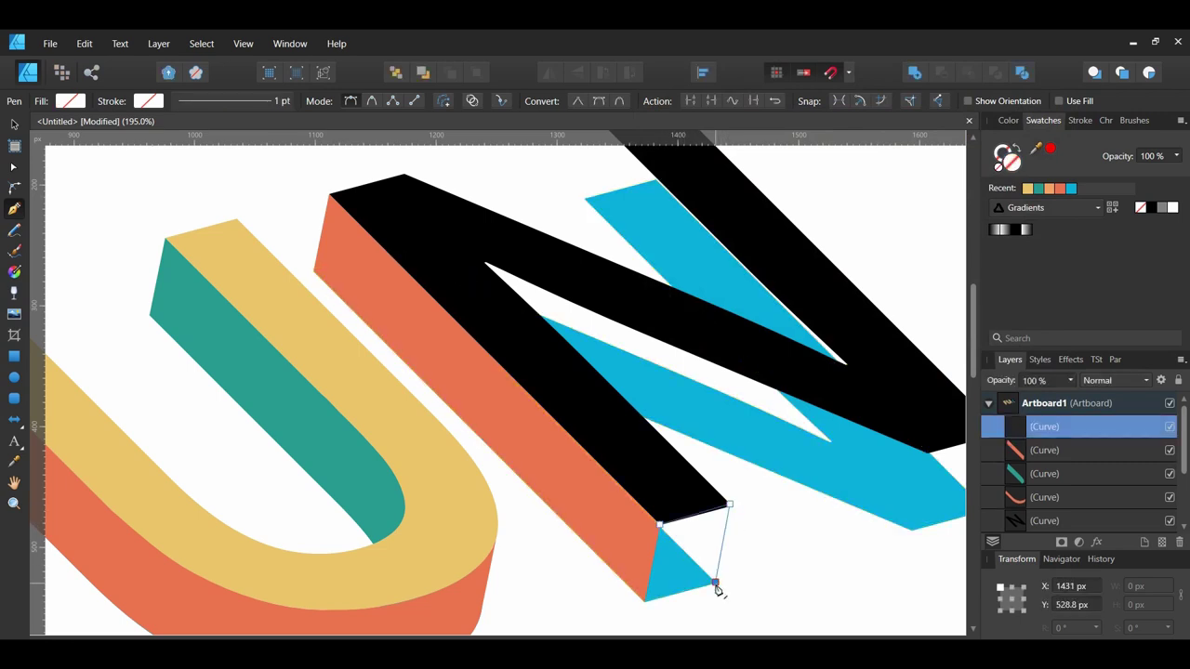
pyautogui.click(644, 602)
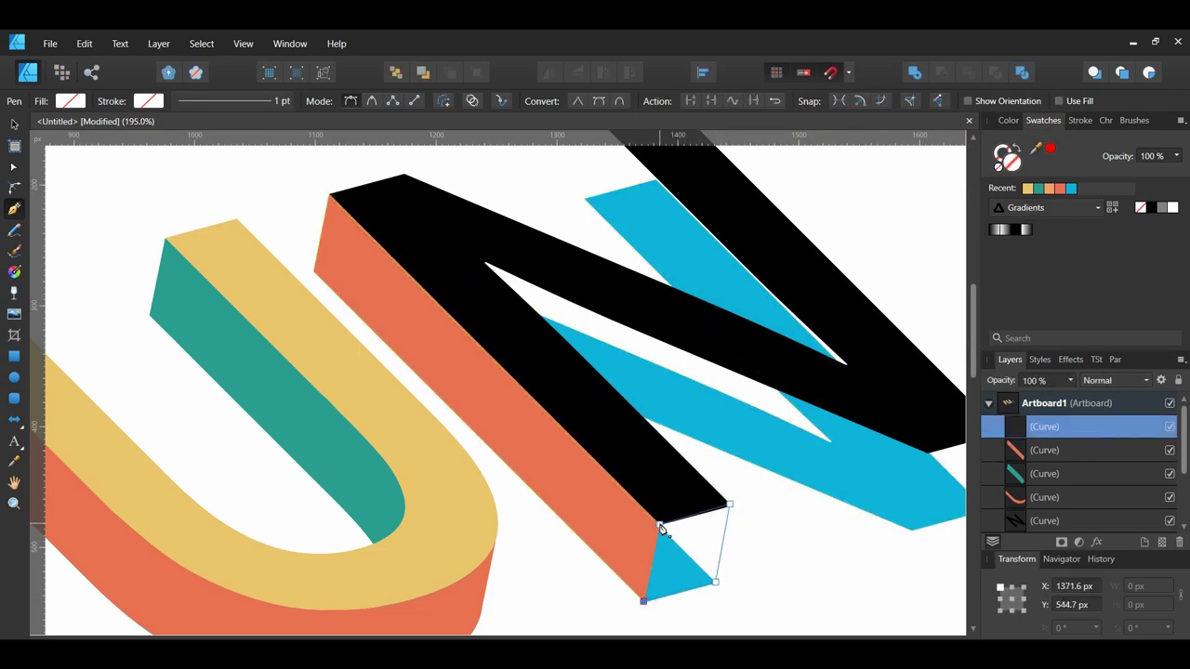
pyautogui.scroll(2, 974, 548)
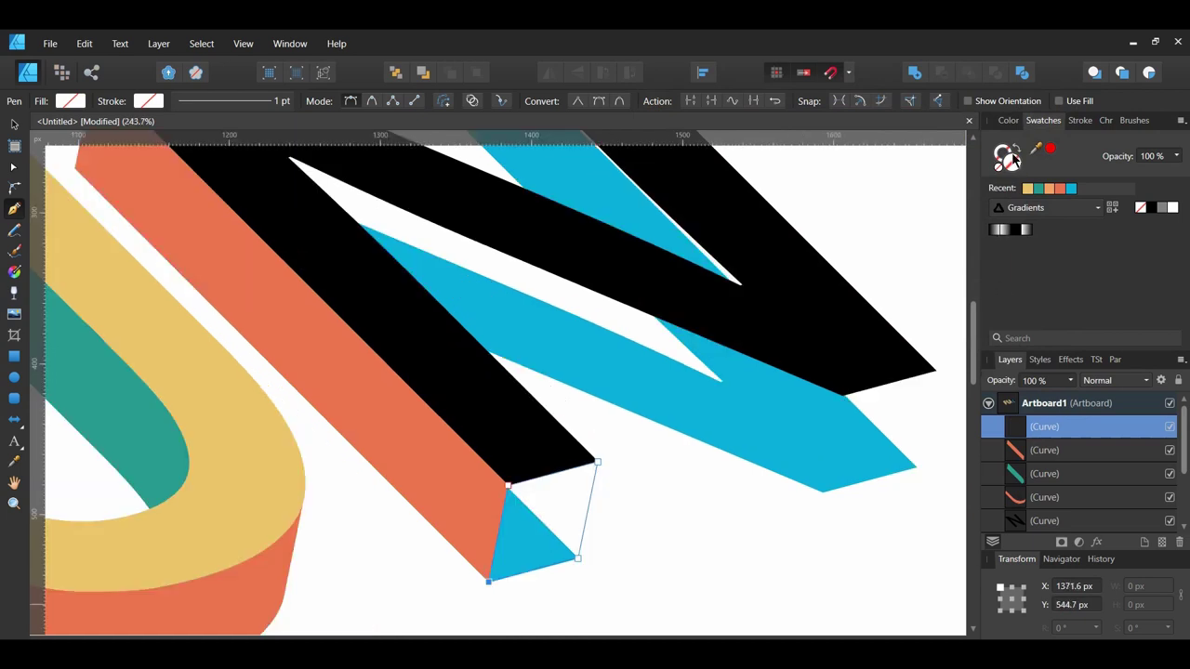
pyautogui.doubleClick(1007, 158)
pyautogui.moveTo(595, 165); pyautogui.dragTo(874, 119)
pyautogui.click(990, 306)
pyautogui.write('F4A261')
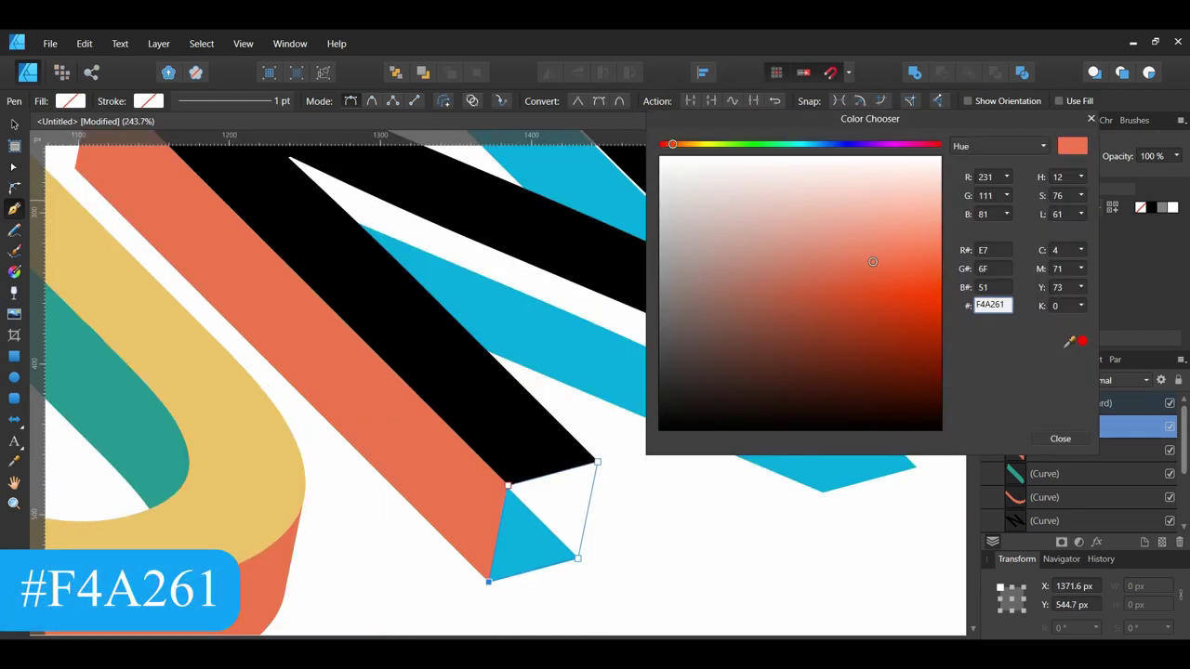
pyautogui.press('Return')
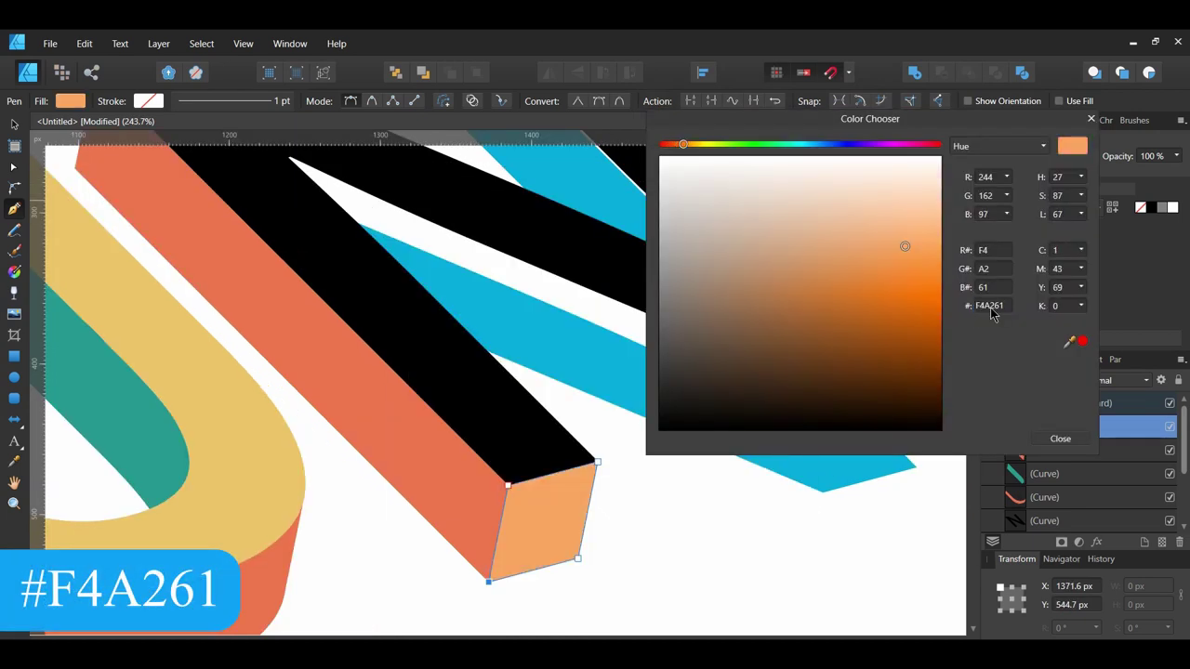
pyautogui.click(1061, 439)
# - Outline the N's second end face and fill it the same light orange
pyautogui.click(935, 372)
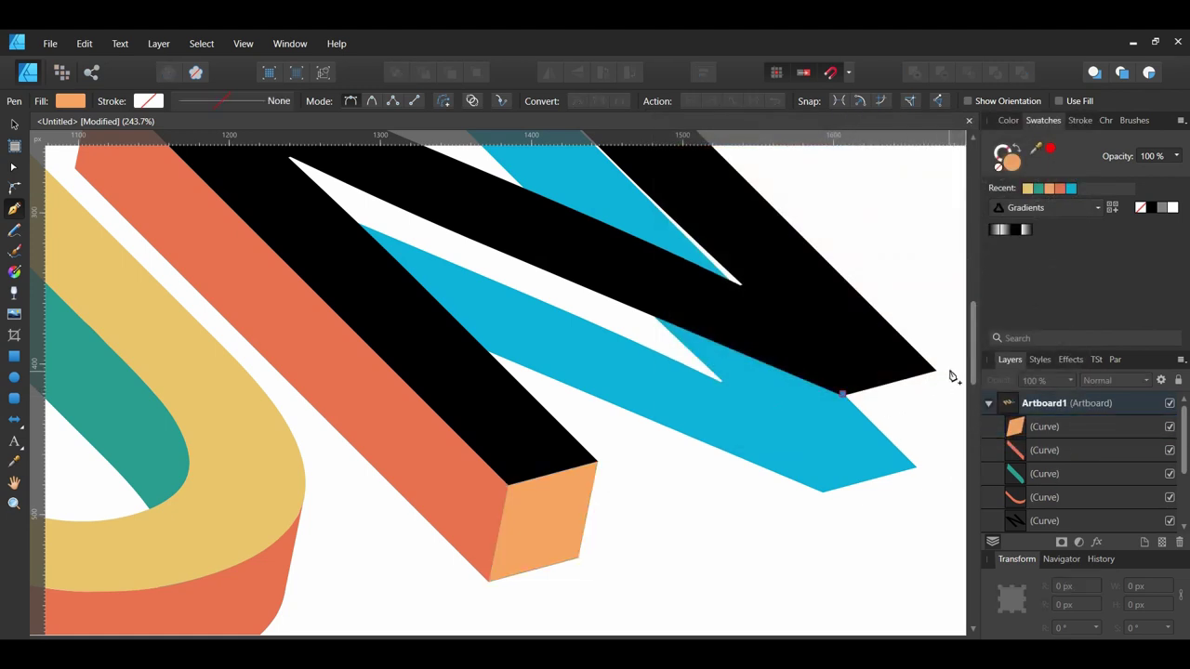
pyautogui.click(916, 467)
pyautogui.click(823, 493)
pyautogui.click(842, 396)
pyautogui.click(842, 396)
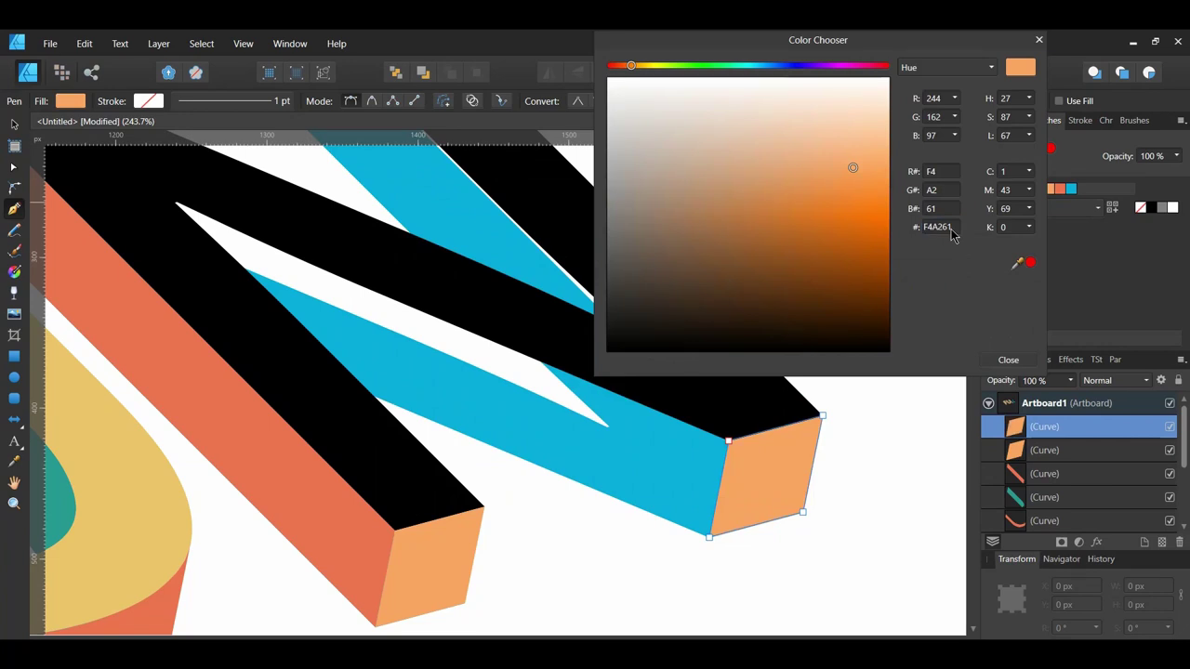
pyautogui.click(1008, 360)
pyautogui.hotkey('ctrl', 'd')
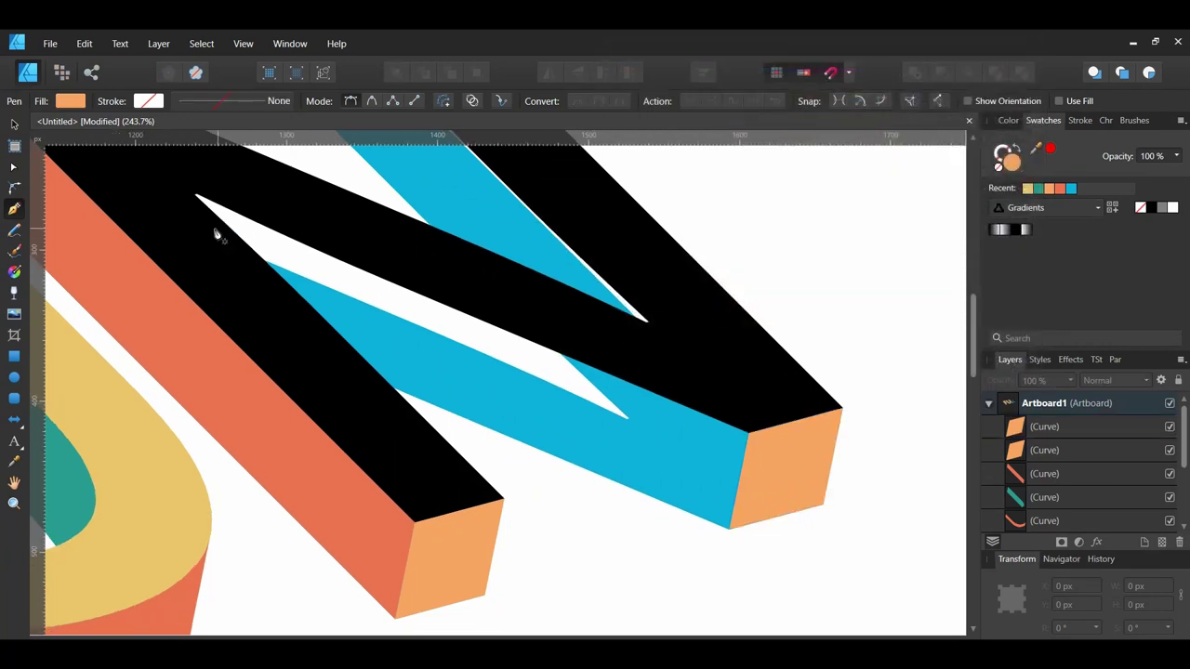
# - Trace the N's long blue side face and fill it teal 2A9D8F
pyautogui.click(195, 195)
pyautogui.click(744, 428)
pyautogui.click(729, 530)
pyautogui.click(393, 388)
pyautogui.click(196, 197)
pyautogui.scroll(-3, 632, 514)
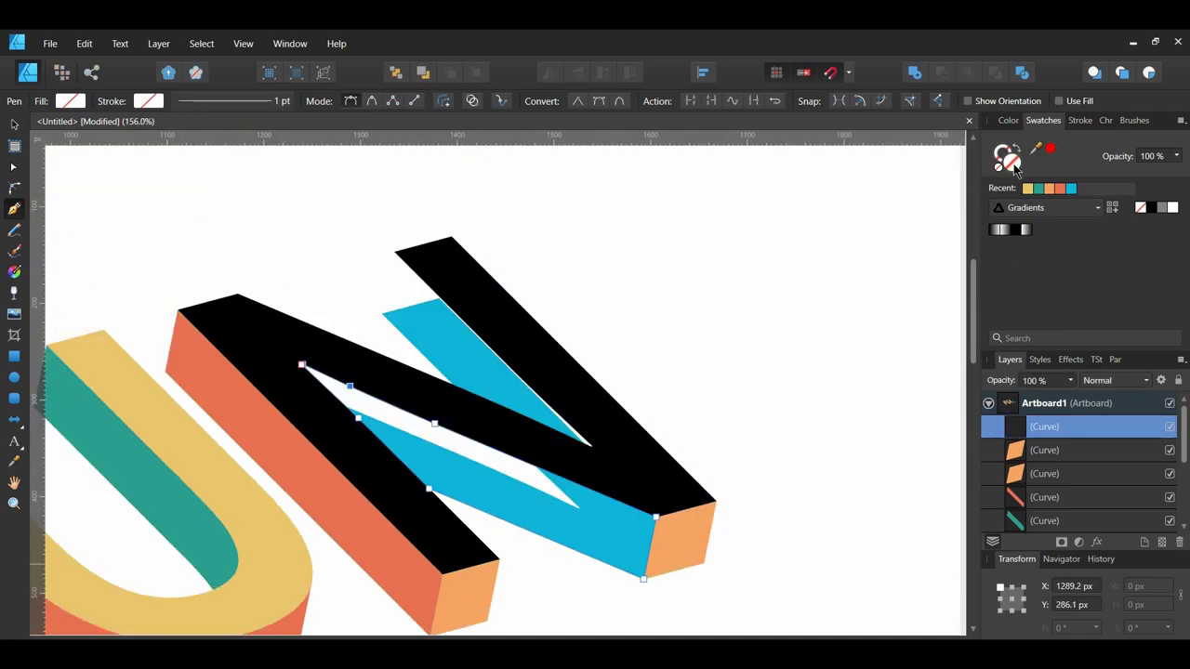
pyautogui.doubleClick(1009, 159)
pyautogui.moveTo(673, 180); pyautogui.dragTo(948, 105)
pyautogui.click(991, 284)
pyautogui.write('2A9D8F')
pyautogui.press('Return')
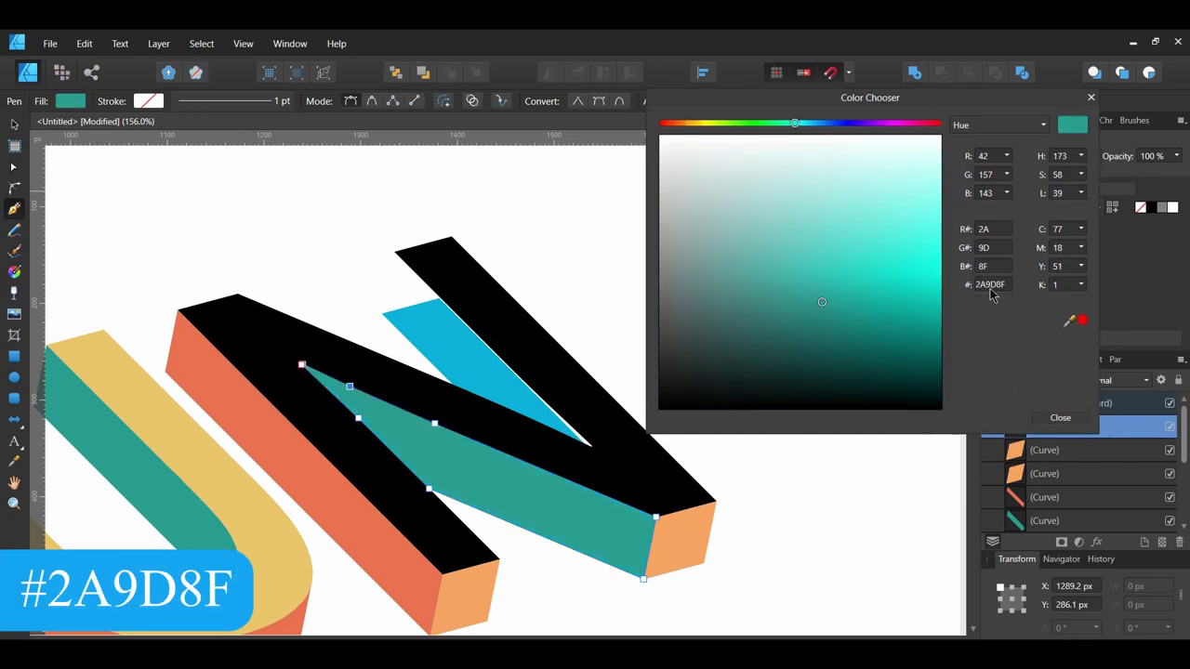
pyautogui.click(1060, 419)
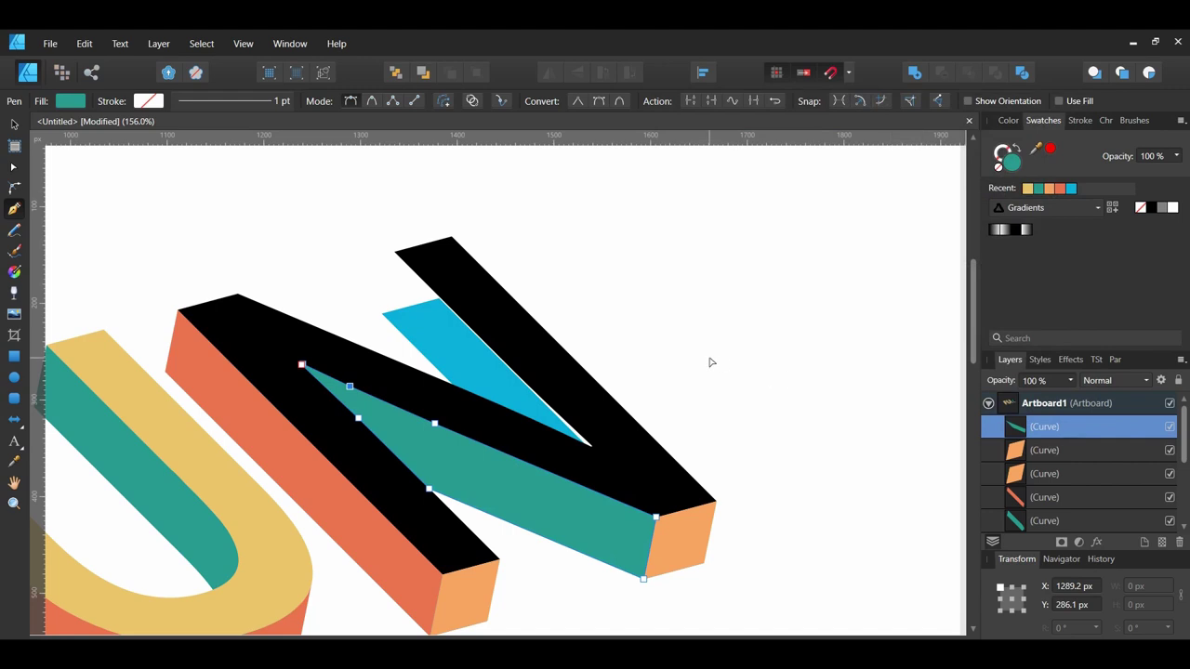
pyautogui.hotkey('ctrl', 'd')
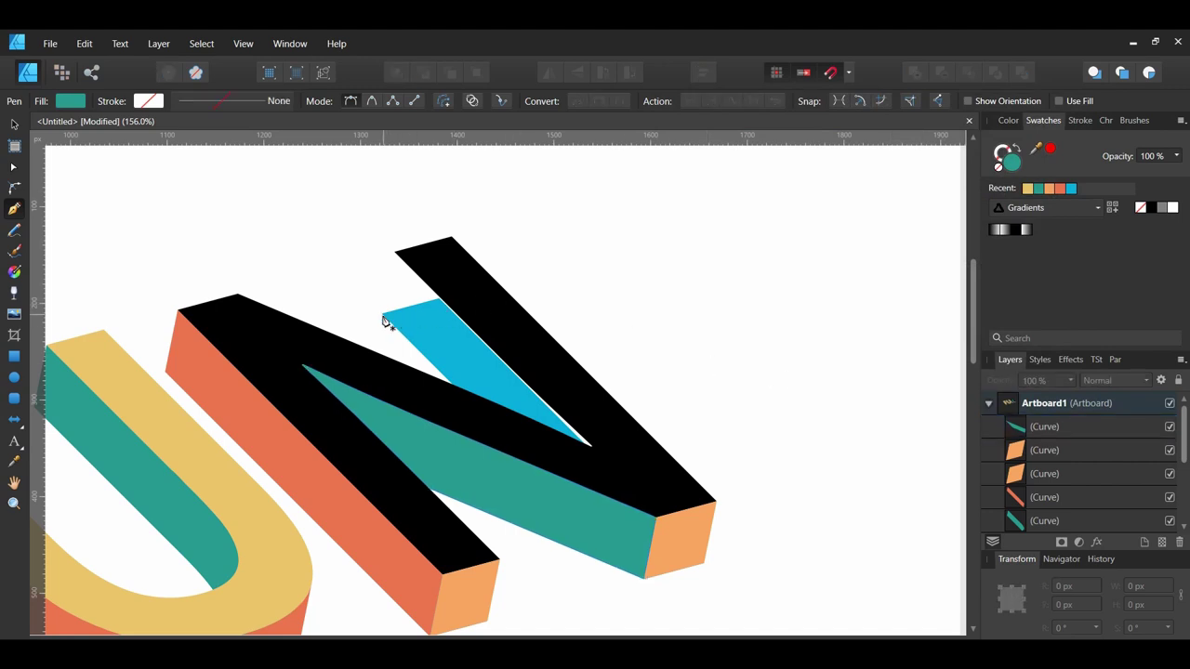
# - Outline the remaining cyan side face and fill it with the recent teal
pyautogui.click(382, 314)
pyautogui.click(395, 250)
pyautogui.click(584, 444)
pyautogui.click(450, 383)
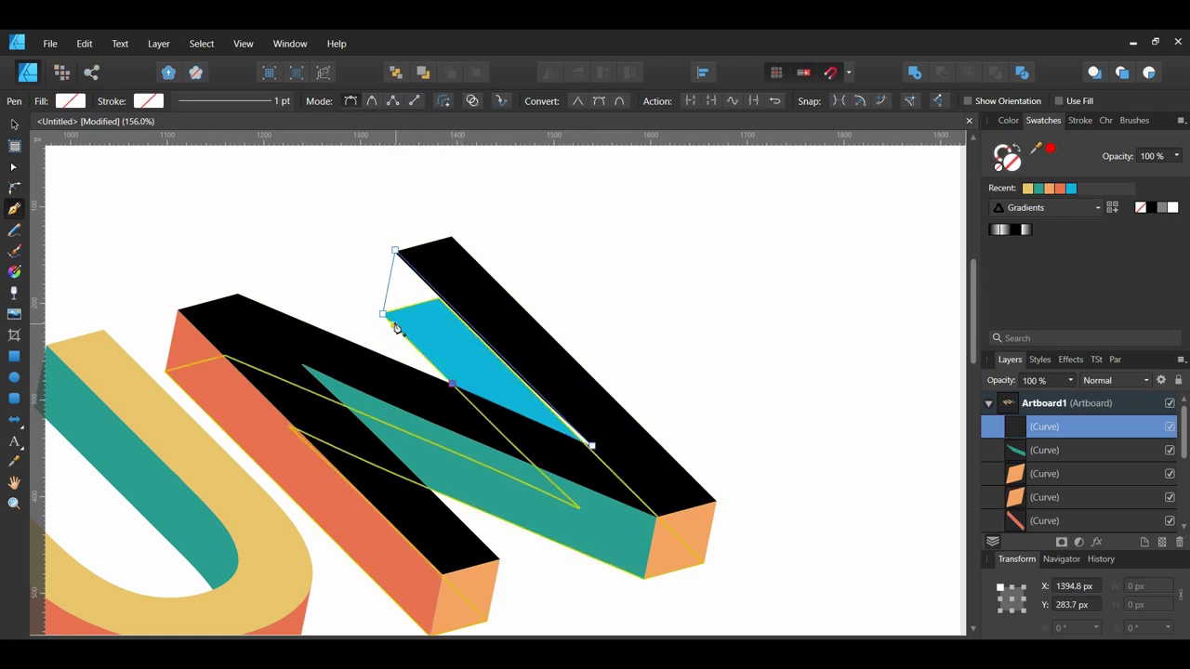
pyautogui.scroll(1, 548, 387)
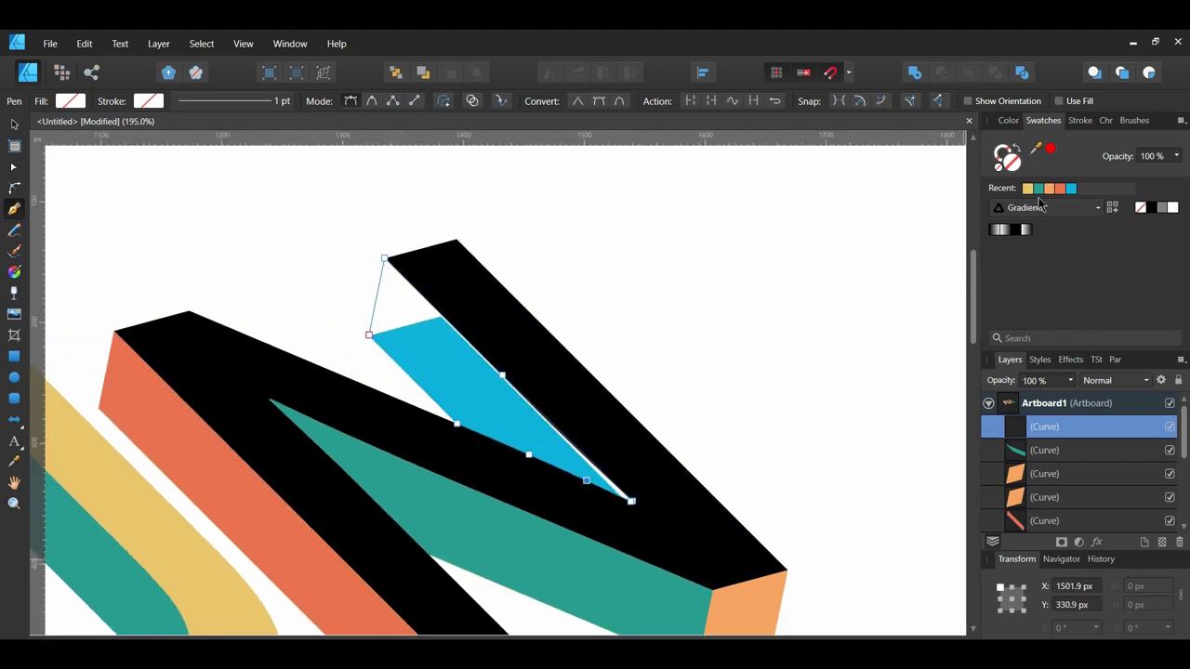
pyautogui.click(1040, 189)
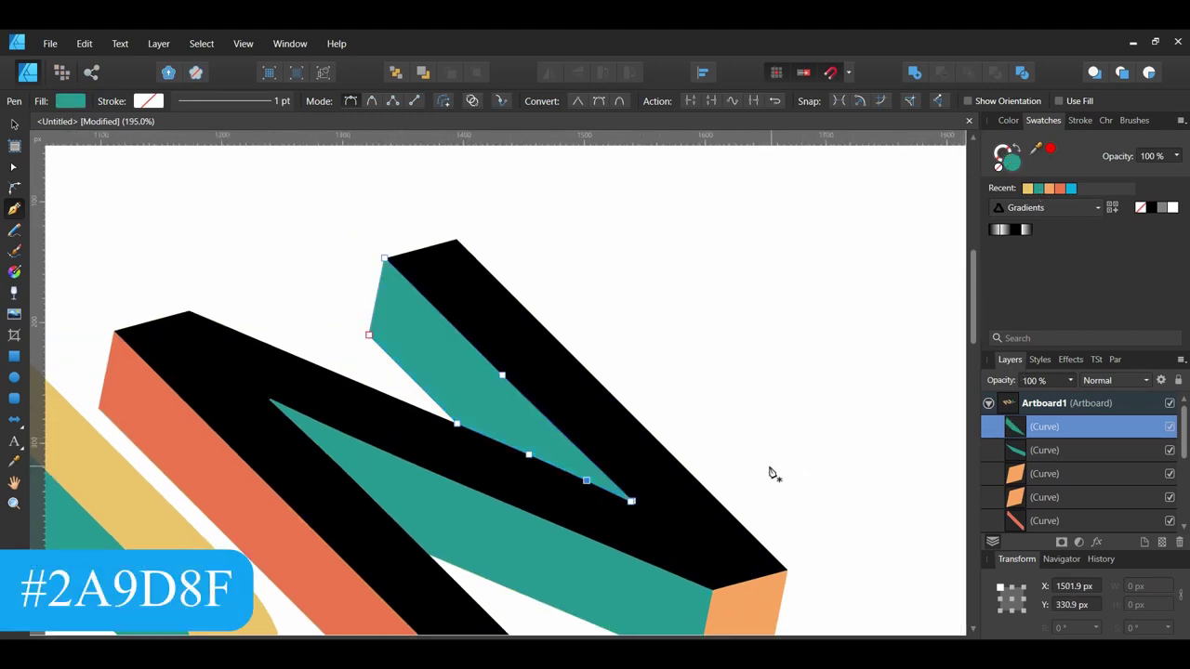
pyautogui.press('Escape')
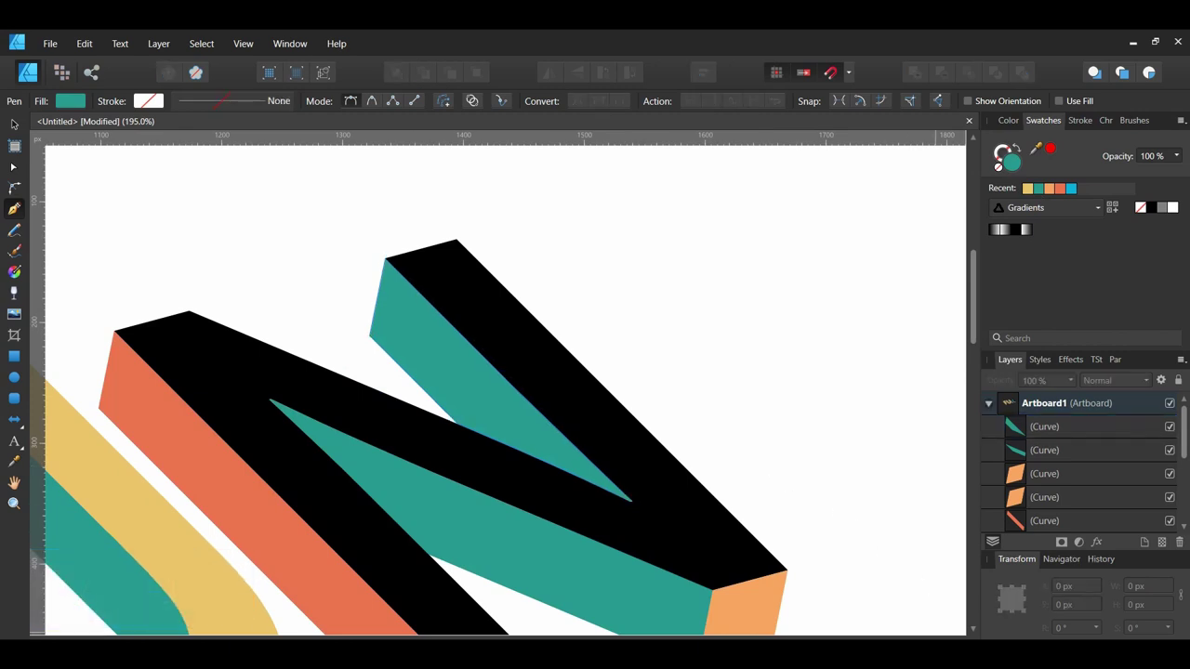
pyautogui.click(14, 124)
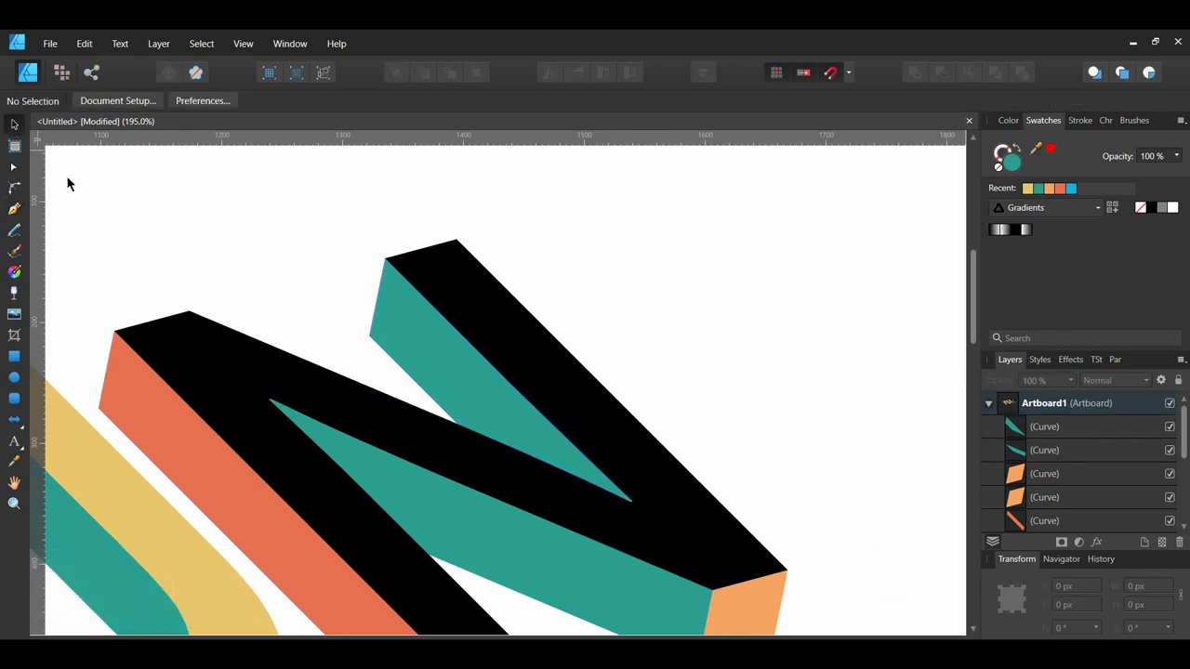
# - Fill the N's black front face with yellow E9C46A
pyautogui.click(198, 376)
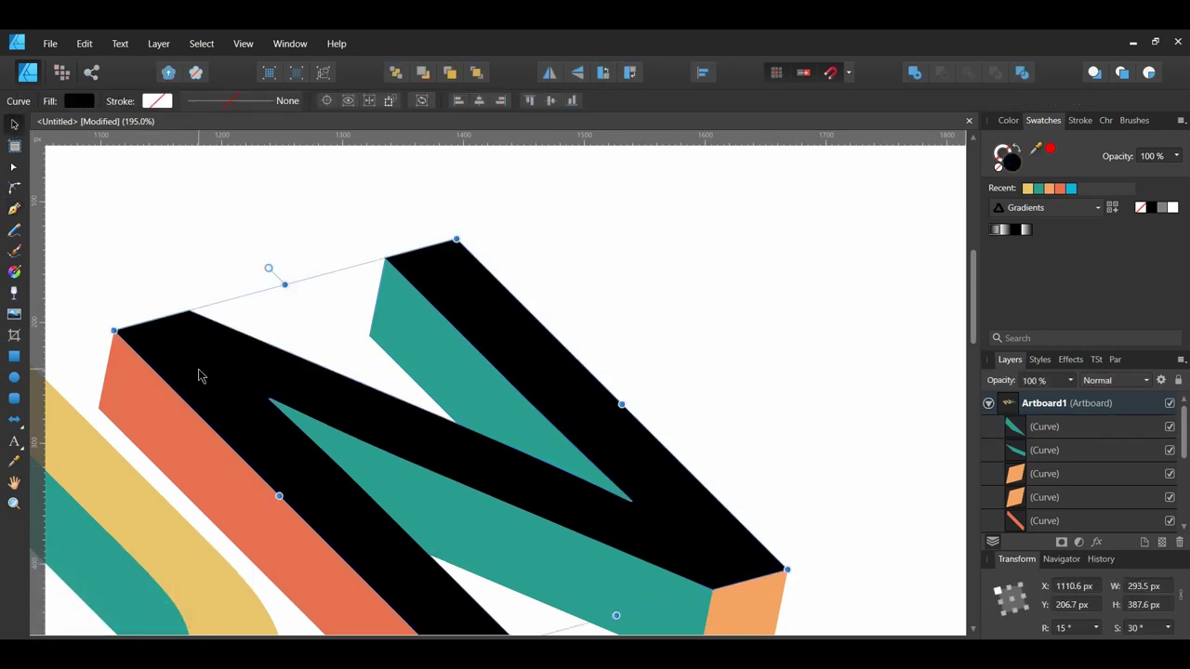
pyautogui.doubleClick(1012, 165)
pyautogui.moveTo(717, 180); pyautogui.dragTo(923, 93)
pyautogui.click(930, 269)
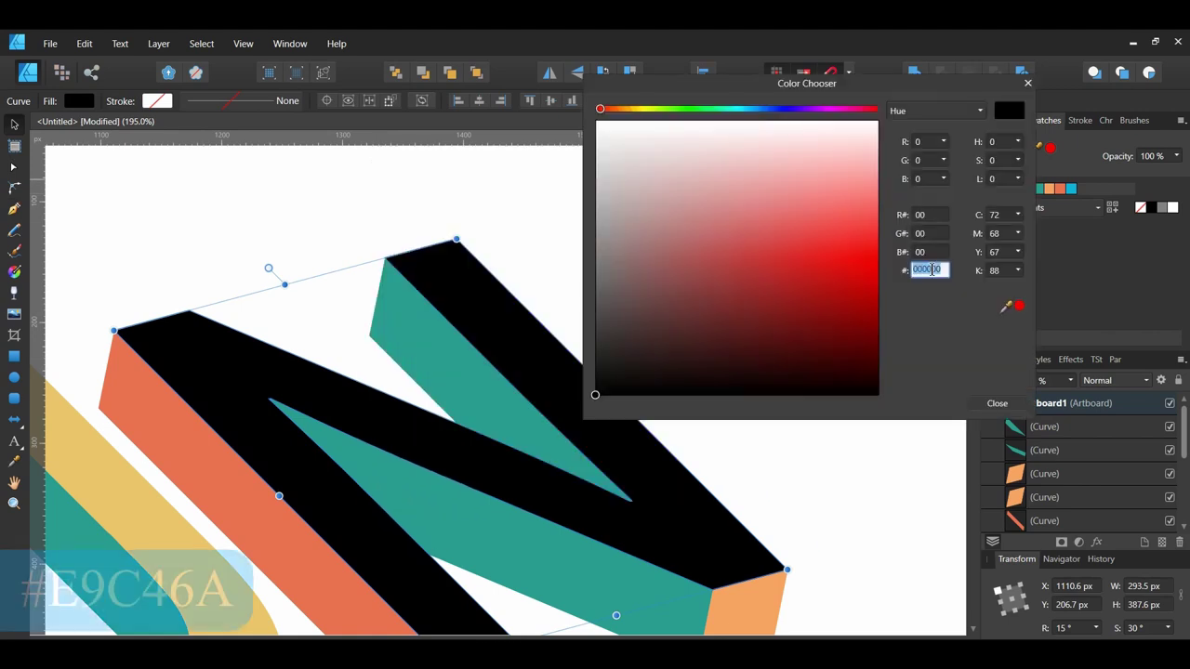
pyautogui.write('E9C46A')
pyautogui.press('Return')
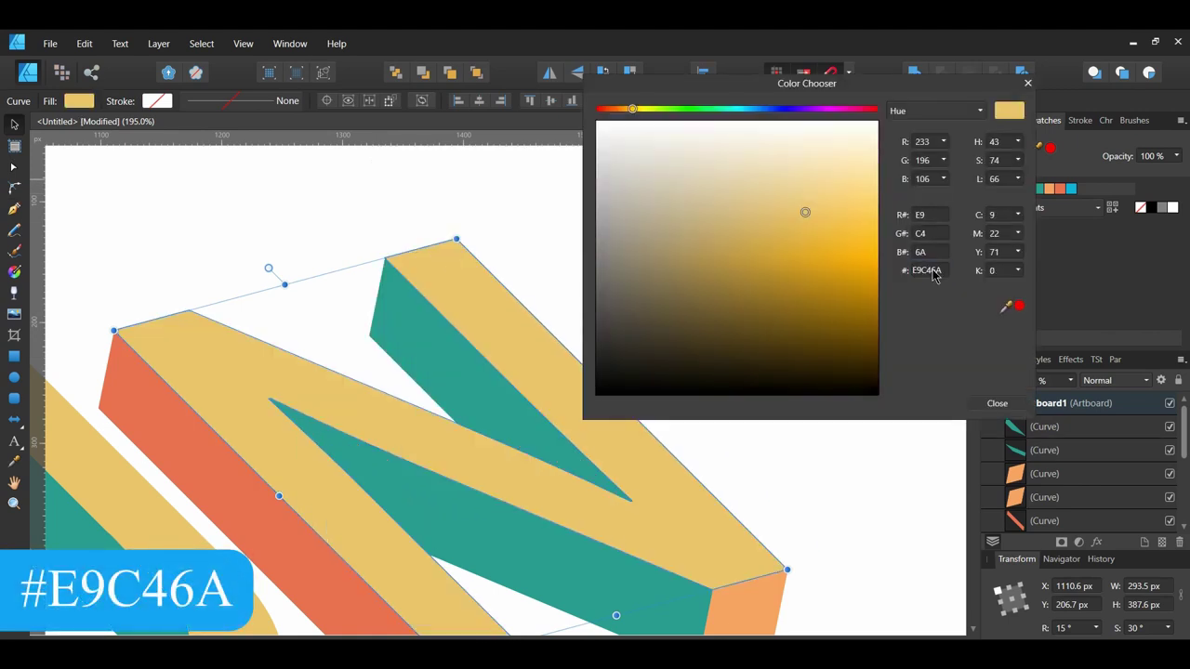
pyautogui.click(998, 404)
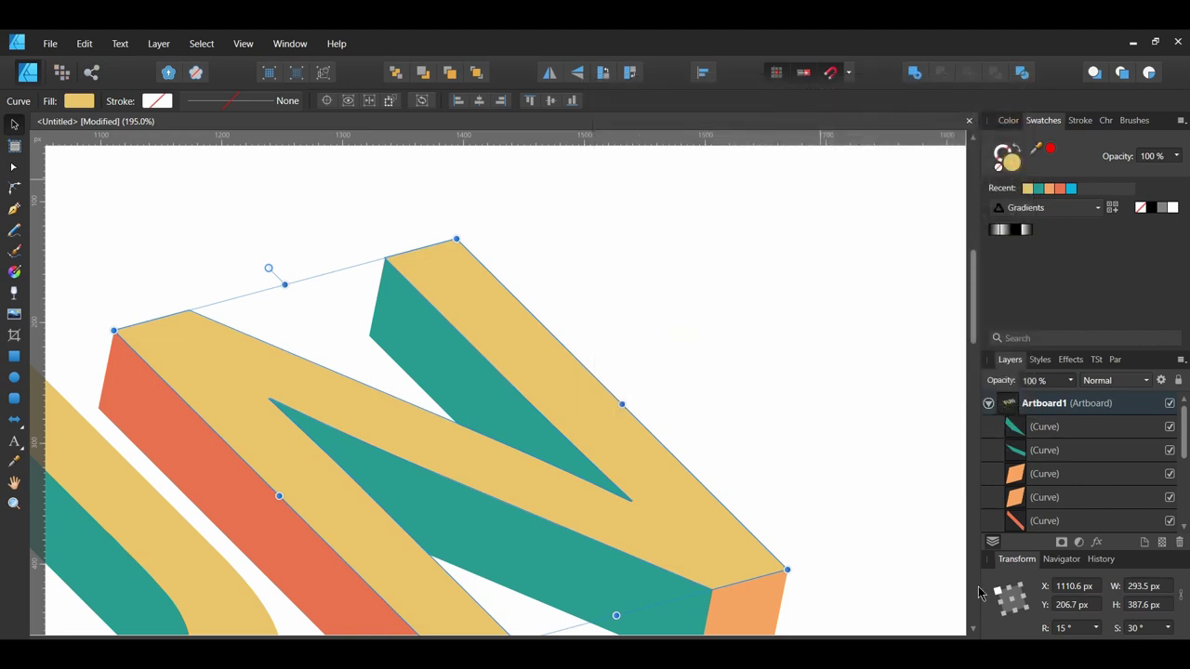
# - Zoom to the whole FUN word and marquee-select all pieces of the U
pyautogui.hotkey('ctrl', '0')
pyautogui.hotkey('ctrl', 'd')
pyautogui.moveTo(222, 329); pyautogui.dragTo(564, 587)
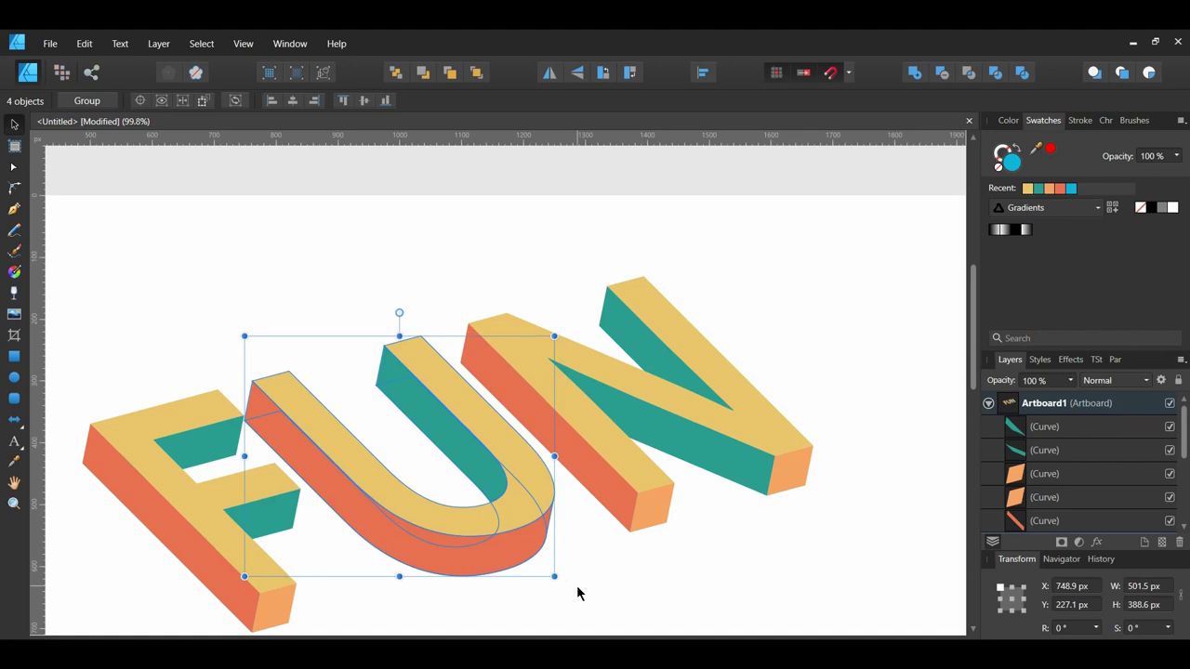
# - Group the U's pieces and name the group 'U'
pyautogui.hotkey('ctrl', 'g')
pyautogui.scroll(-3, 1106, 502)
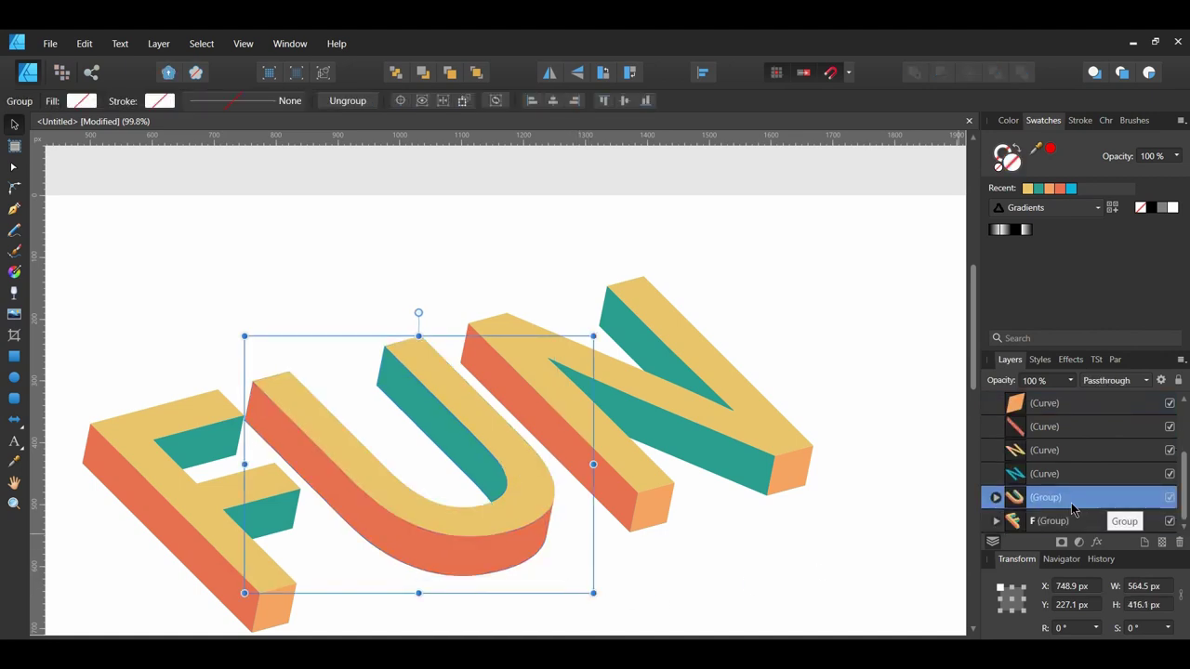
pyautogui.doubleClick(1064, 500)
pyautogui.write('U')
pyautogui.press('Return')
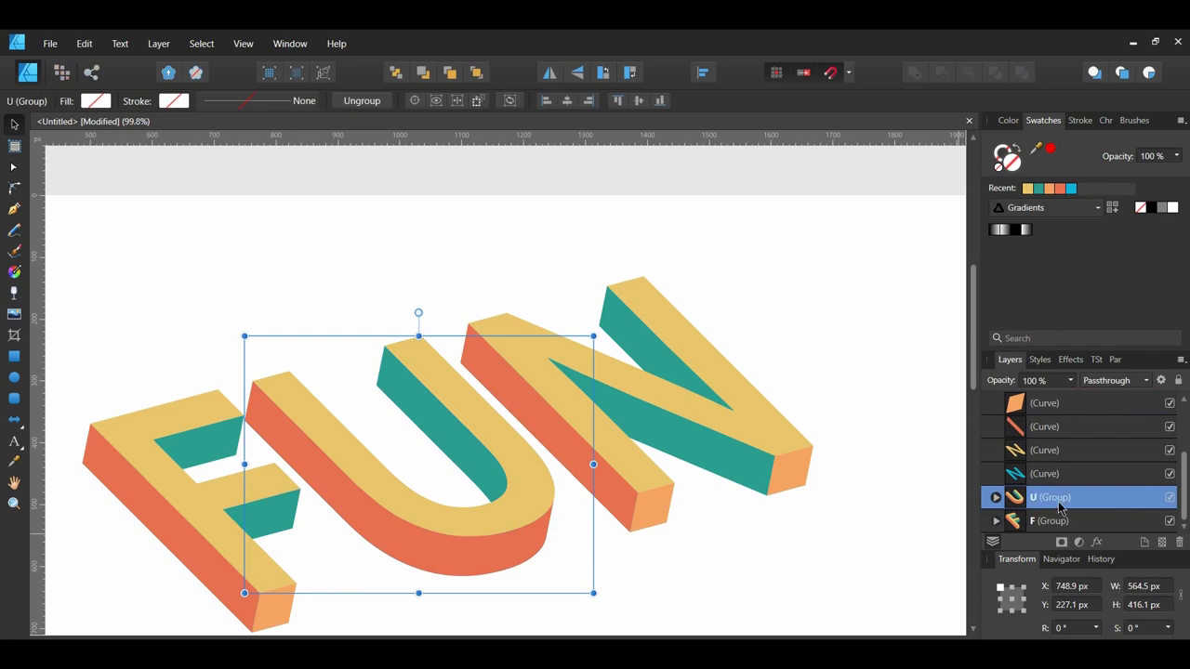
pyautogui.click(915, 471)
# - Marquee-select the N's pieces, group them and name the group 'N'
pyautogui.moveTo(455, 262); pyautogui.dragTo(843, 539)
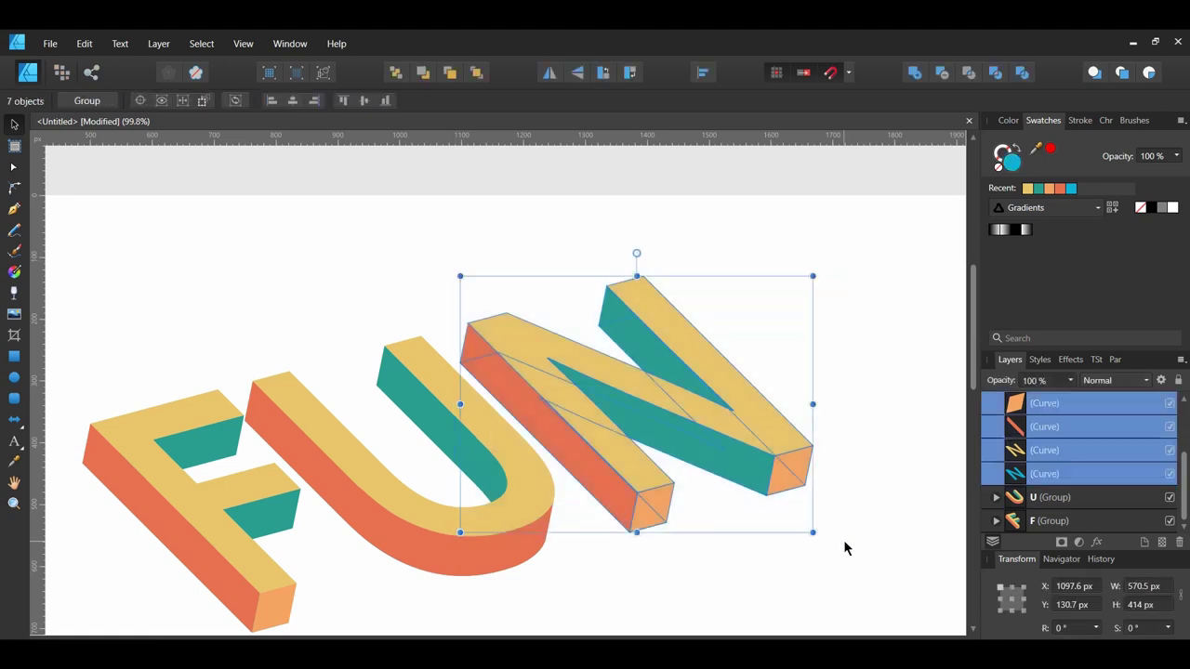
pyautogui.hotkey('ctrl', 'g')
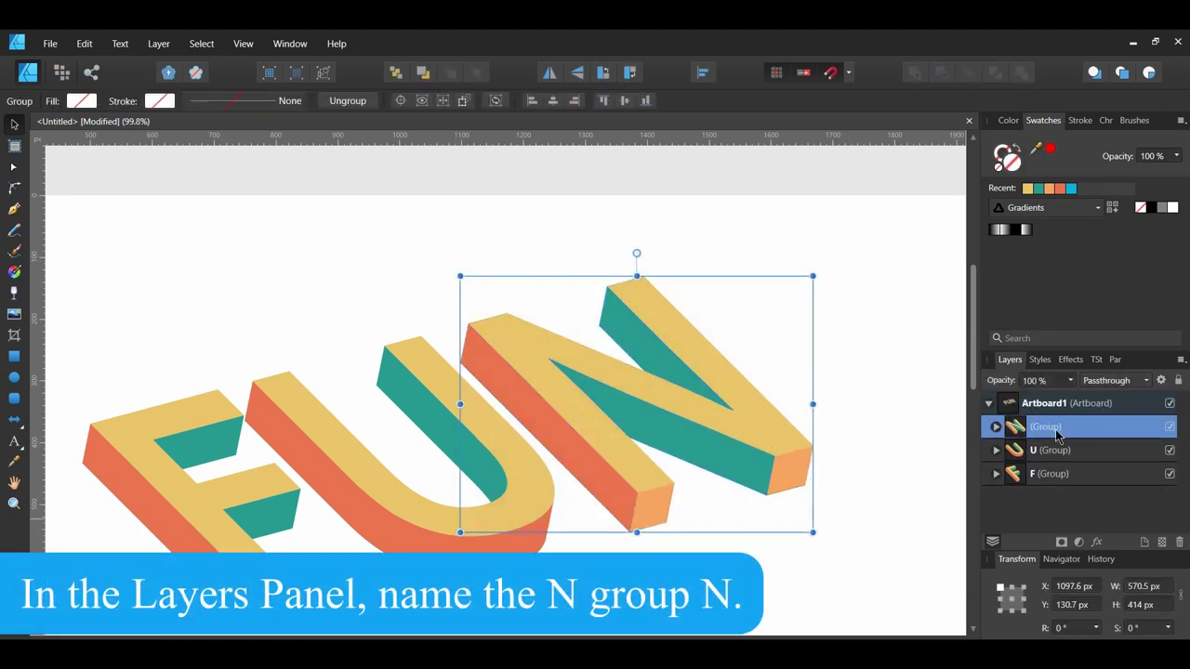
pyautogui.doubleClick(1051, 427)
pyautogui.write('N')
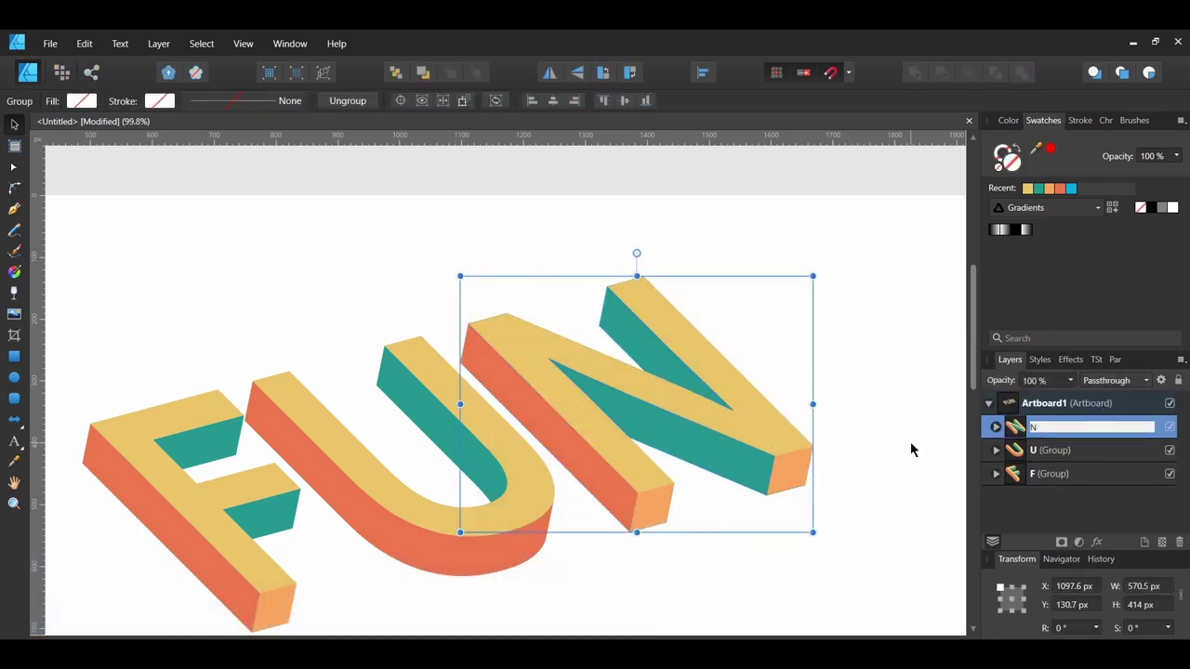
pyautogui.click(910, 442)
pyautogui.scroll(-1, 899, 459)
pyautogui.hscroll(-1, 899, 458)
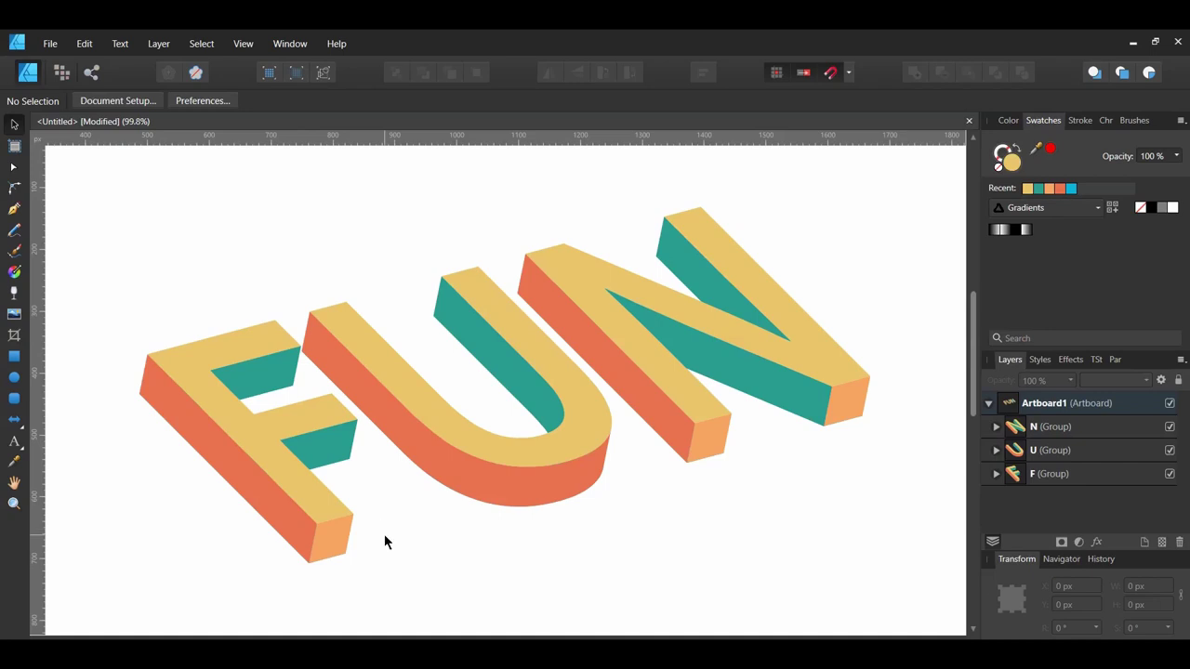
# - Recolour the F's yellow top face light blue 48CAE4
pyautogui.click(237, 424)
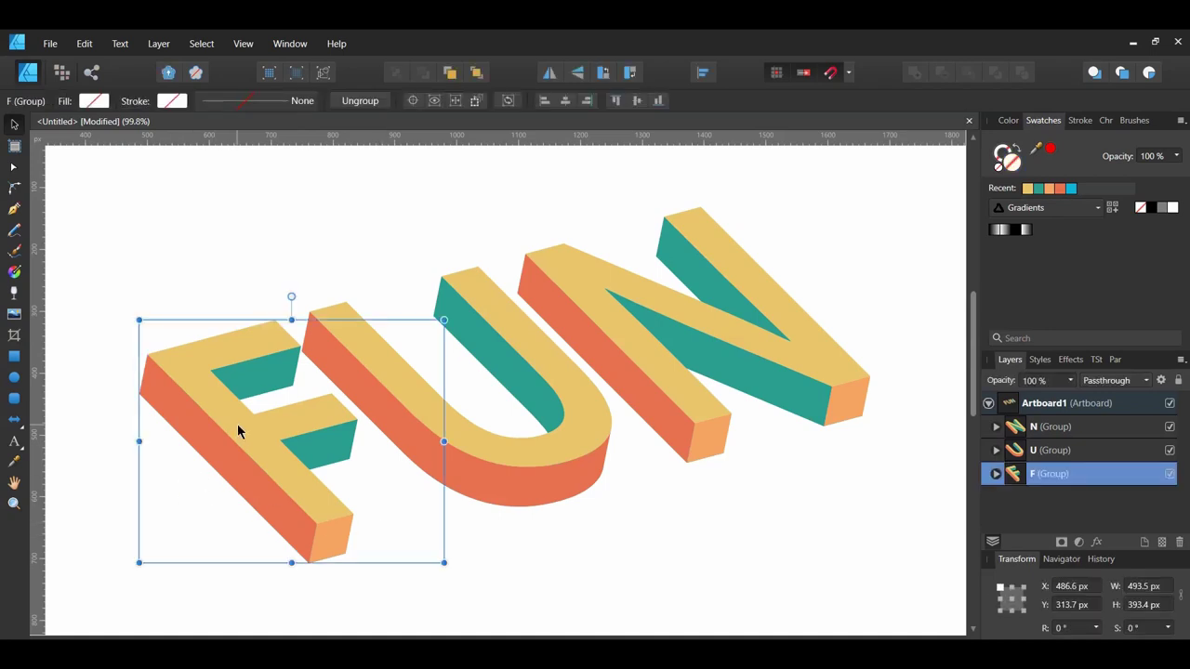
pyautogui.click(237, 424)
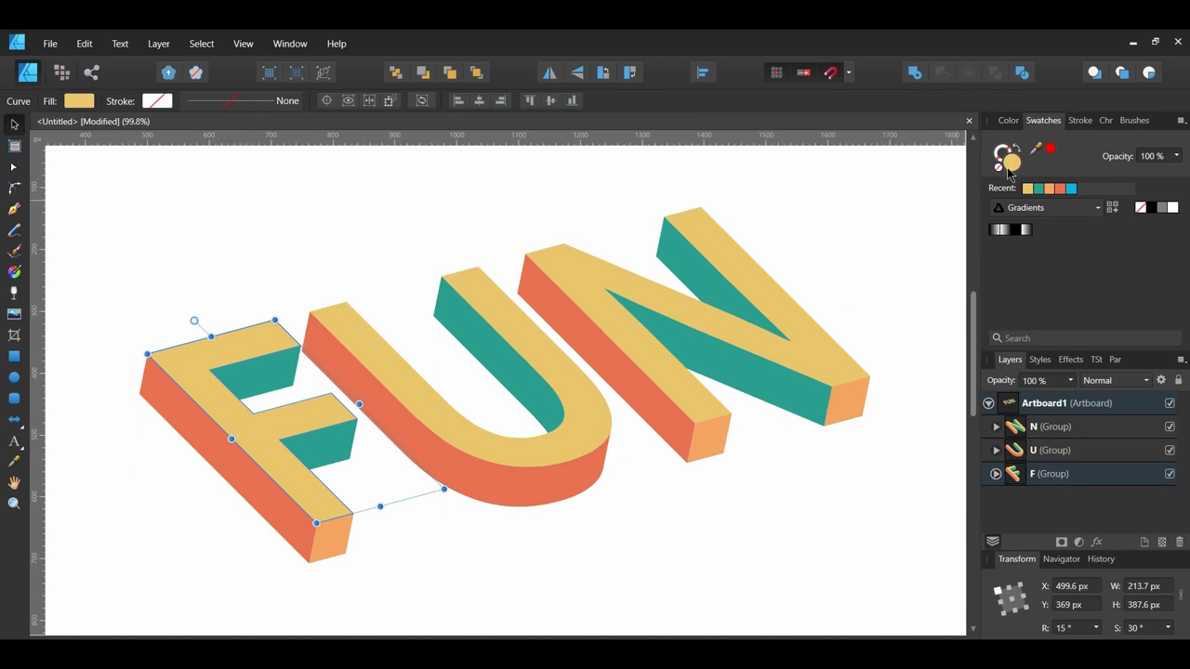
pyautogui.doubleClick(1011, 168)
pyautogui.moveTo(682, 176); pyautogui.dragTo(851, 171)
pyautogui.click(874, 350)
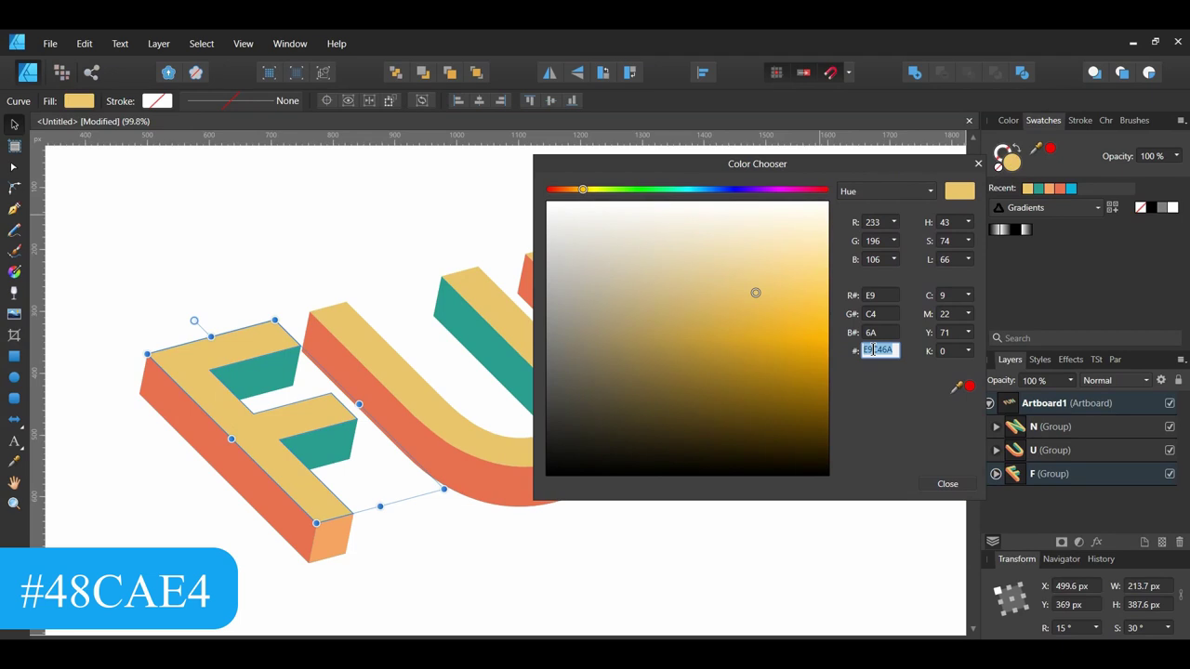
pyautogui.write('48CAE4')
pyautogui.press('Return')
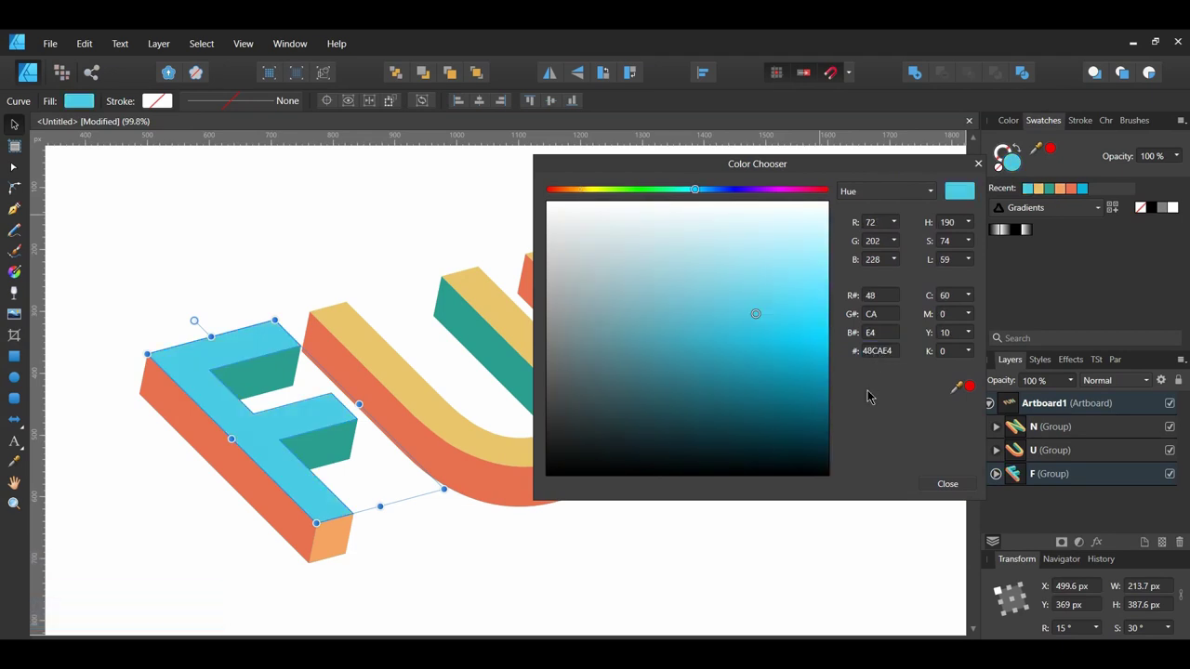
# - Turn both green inner faces of the F dark blue 0077B6
pyautogui.click(249, 379)
pyautogui.keyDown('shift'); pyautogui.click(328, 461); pyautogui.keyUp('shift')
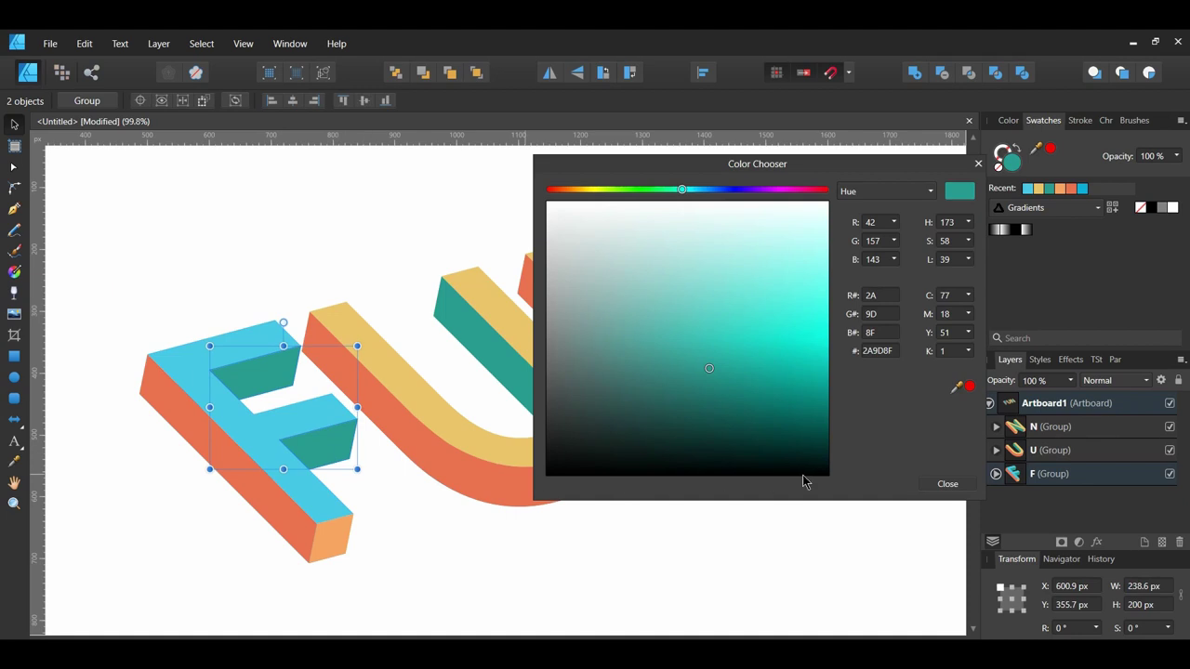
pyautogui.click(888, 357)
pyautogui.write('0077B6')
pyautogui.press('Return')
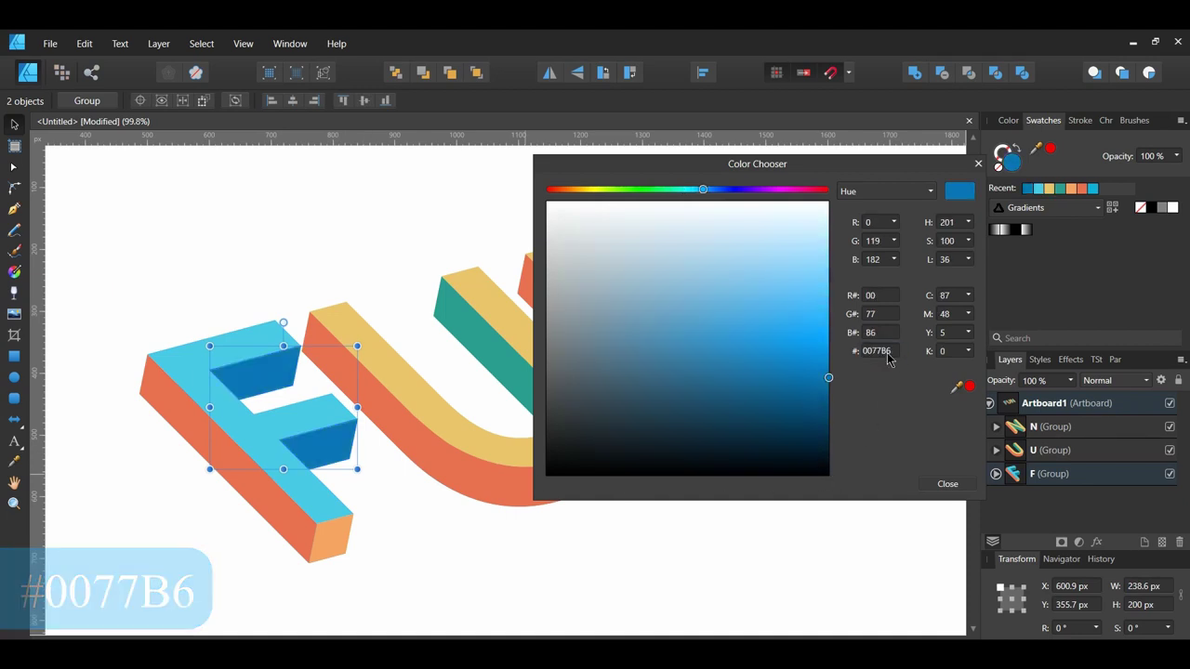
# - Make the F's side face 00B4D8 and its small end face pale blue 90E0EF
pyautogui.click(285, 515)
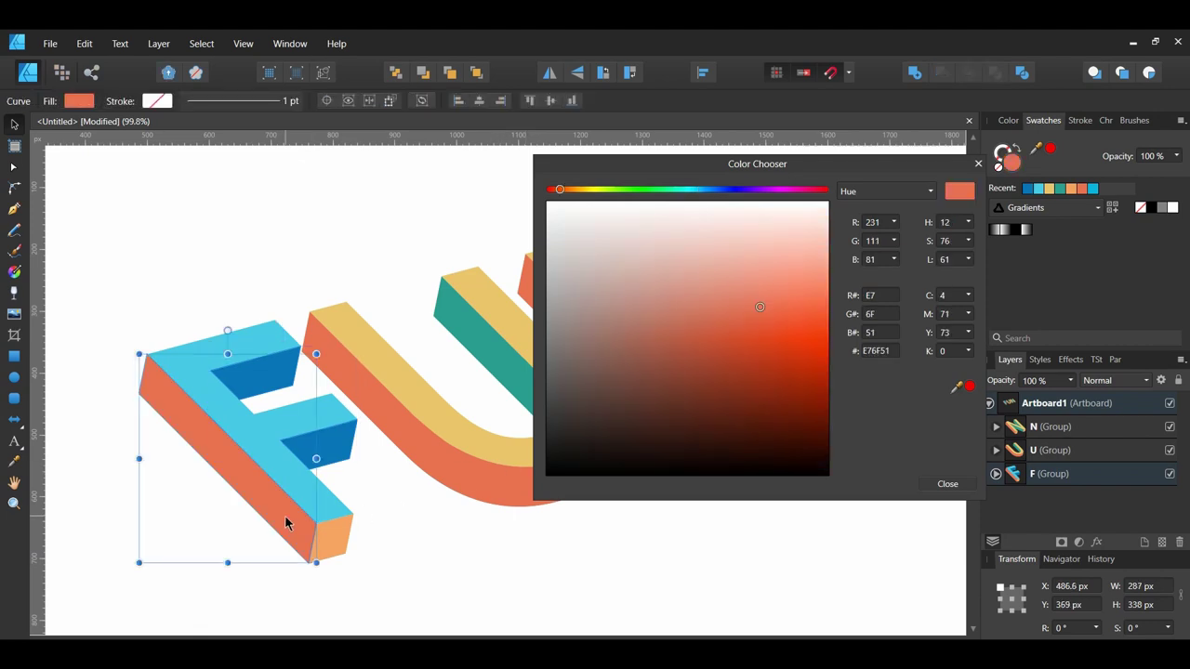
pyautogui.click(878, 353)
pyautogui.write('00B4D8')
pyautogui.press('Return')
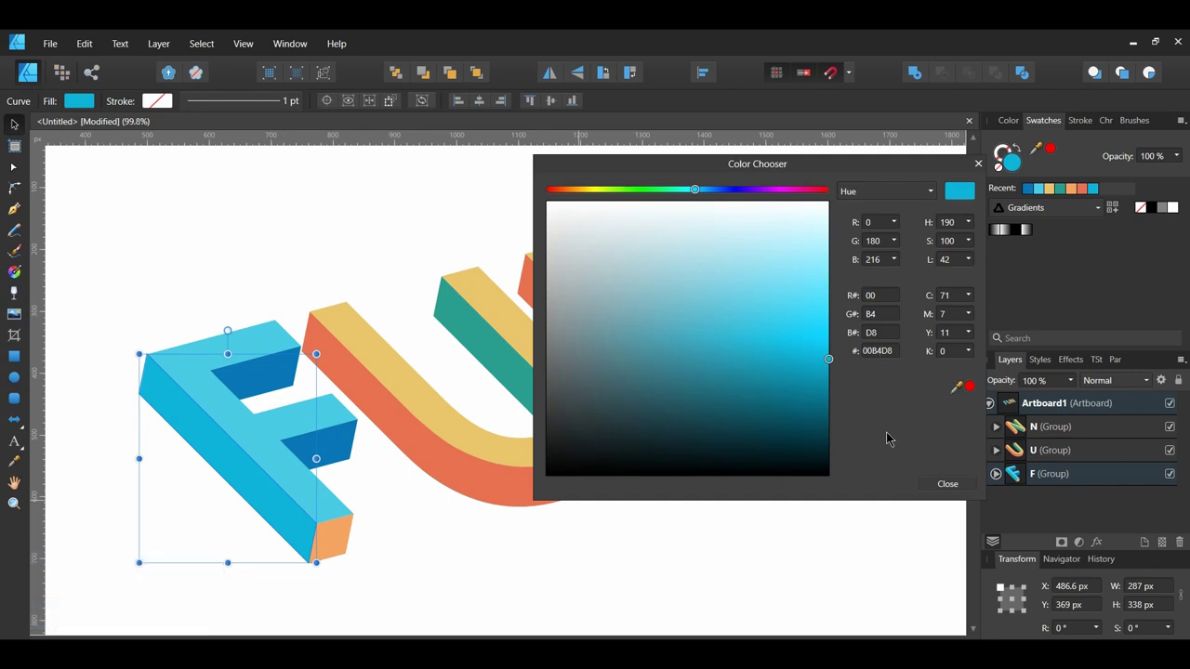
pyautogui.click(335, 547)
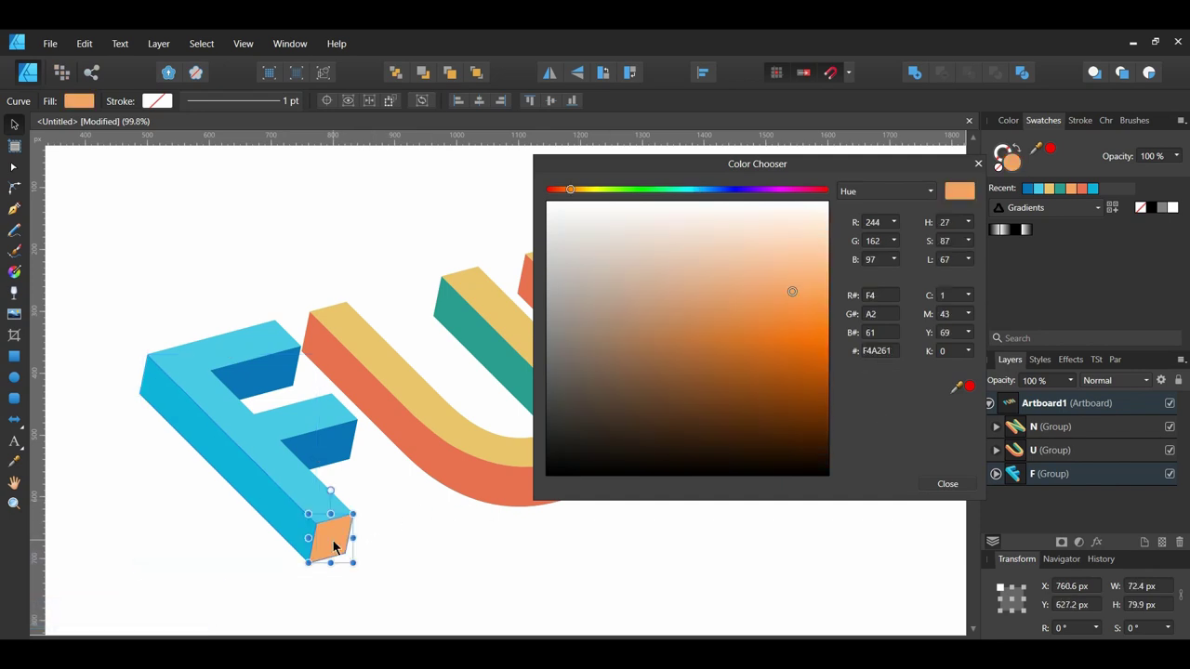
pyautogui.click(872, 353)
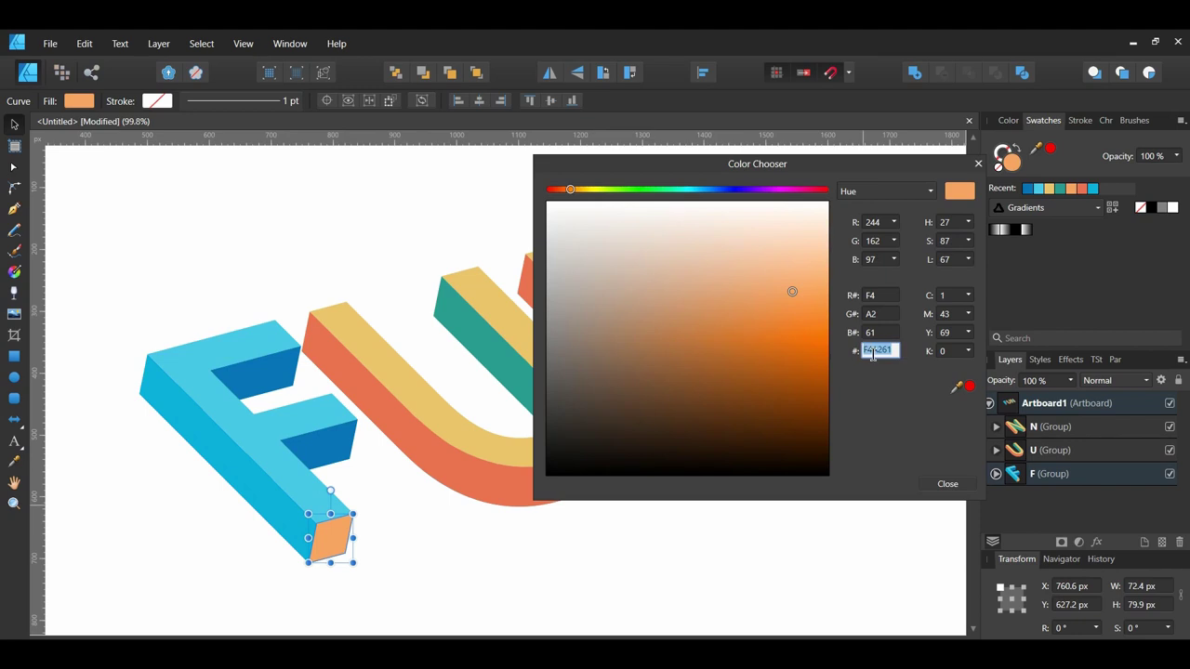
pyautogui.write('90E0EF')
pyautogui.press('Return')
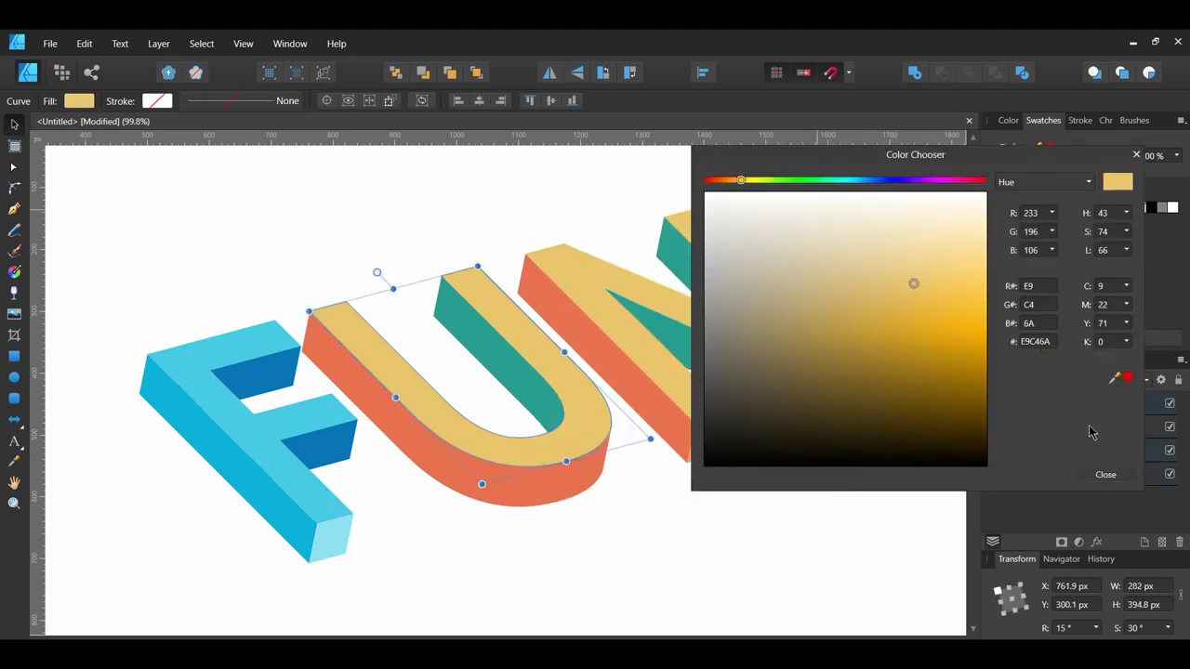
# - Set the U's top face to 48CAE4 and its inner face to 0077B6
pyautogui.write('48CAE4')
pyautogui.press('Return')
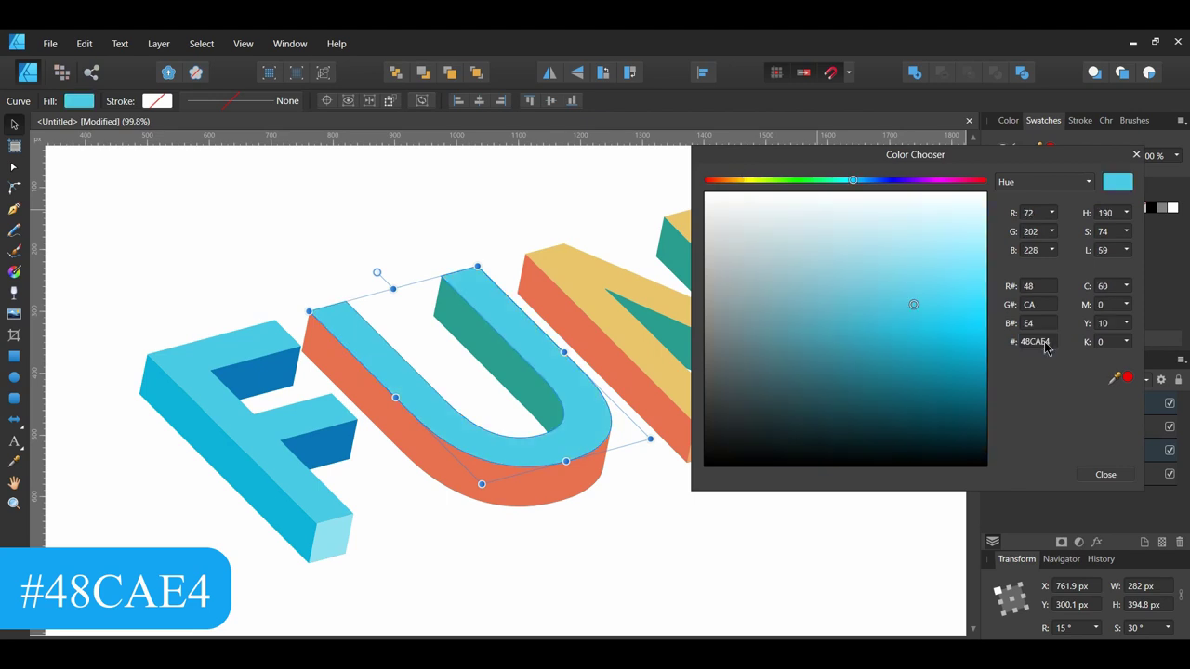
pyautogui.click(1105, 474)
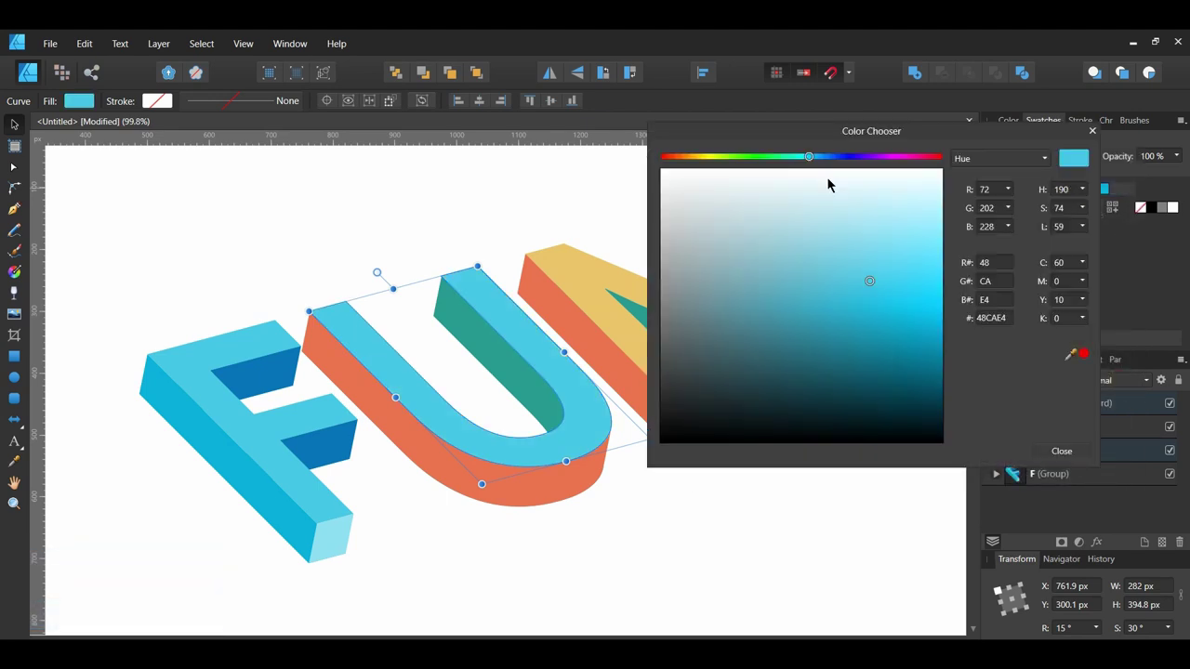
pyautogui.click(520, 370)
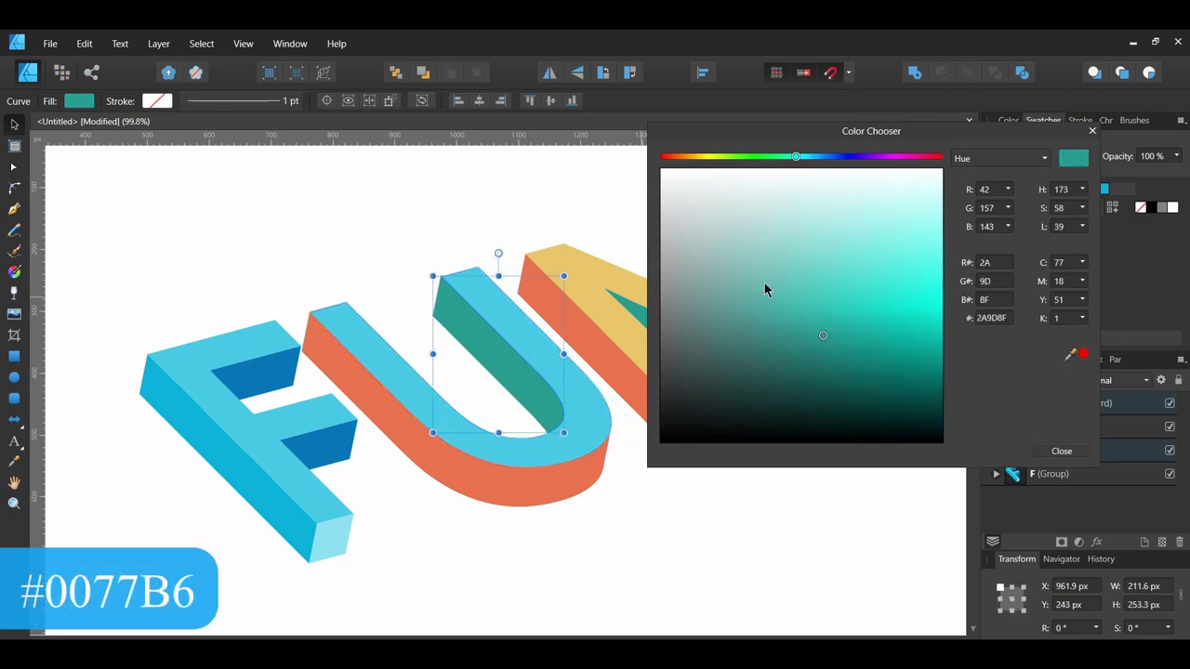
pyautogui.doubleClick(989, 318)
pyautogui.write('0077B6')
pyautogui.press('Return')
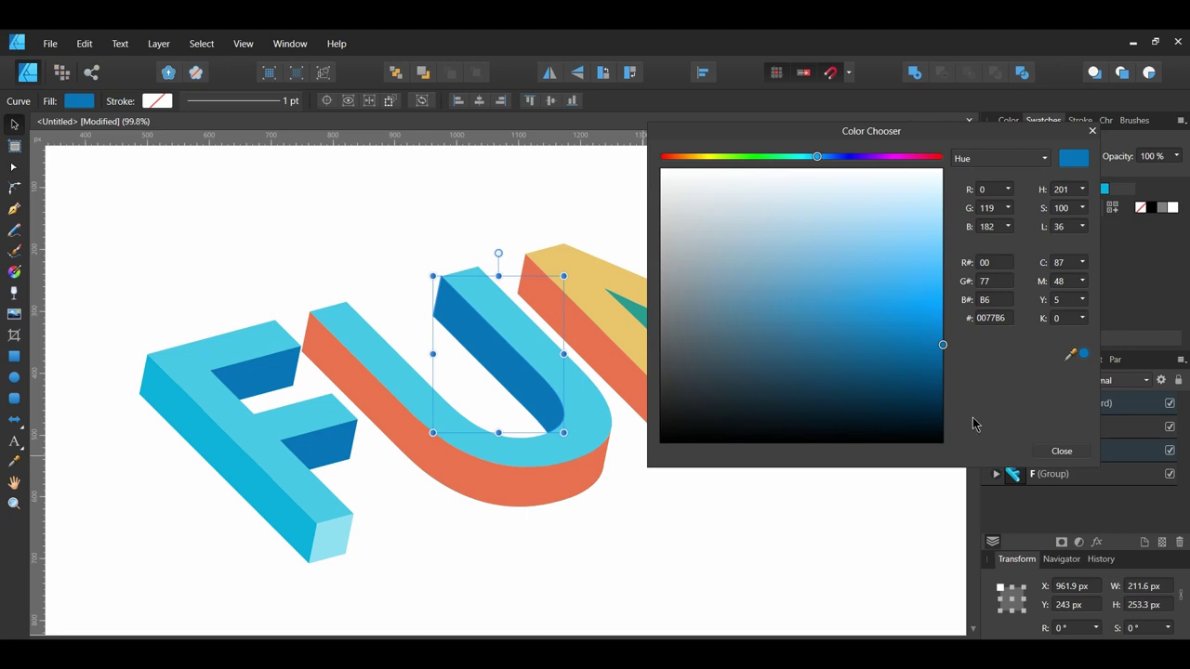
# - Make the U's side face 00B4D8, then close the colour settings and deselect
pyautogui.click(540, 487)
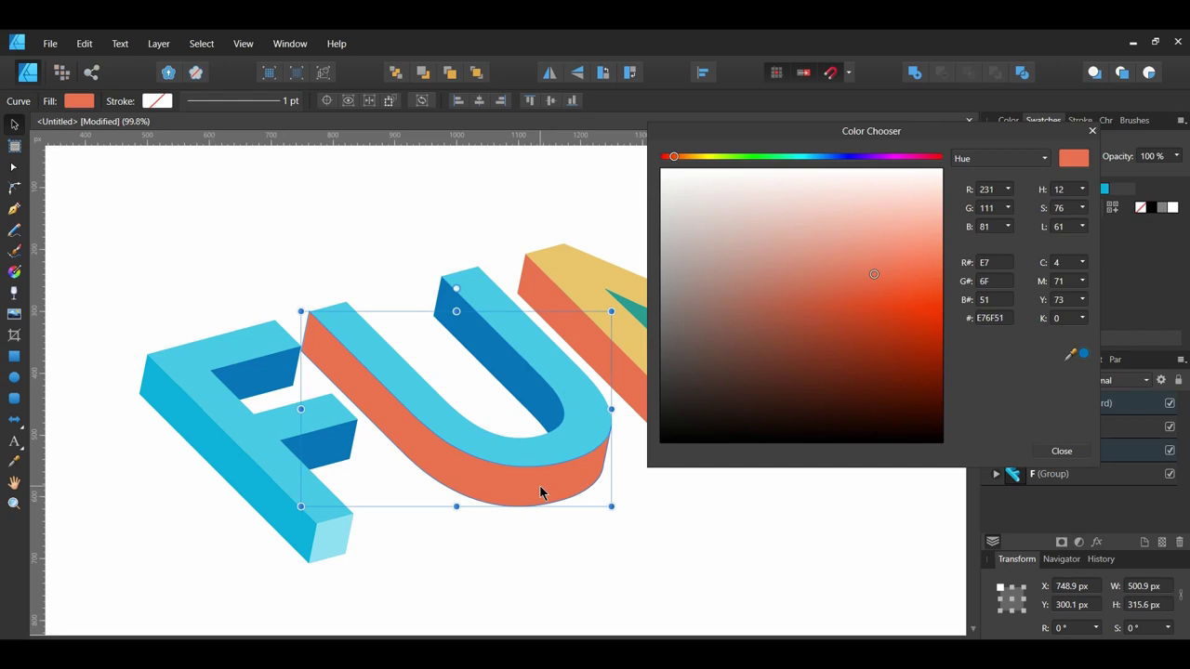
pyautogui.click(988, 318)
pyautogui.write('00B4D8')
pyautogui.press('Return')
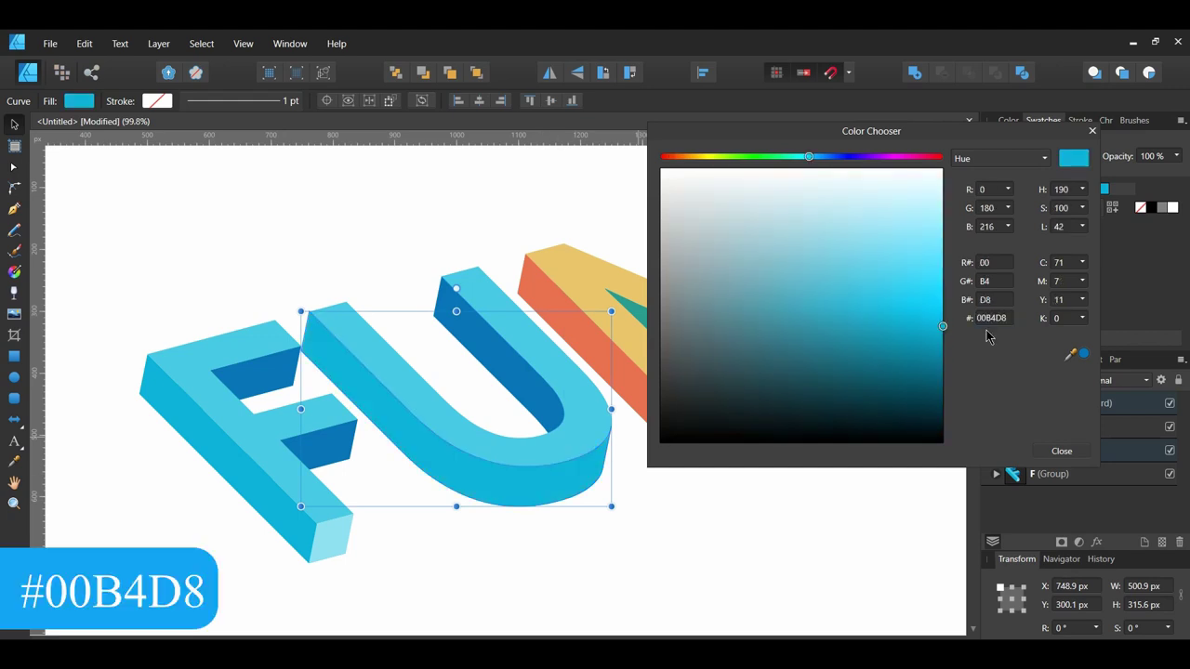
pyautogui.click(1060, 452)
pyautogui.click(870, 508)
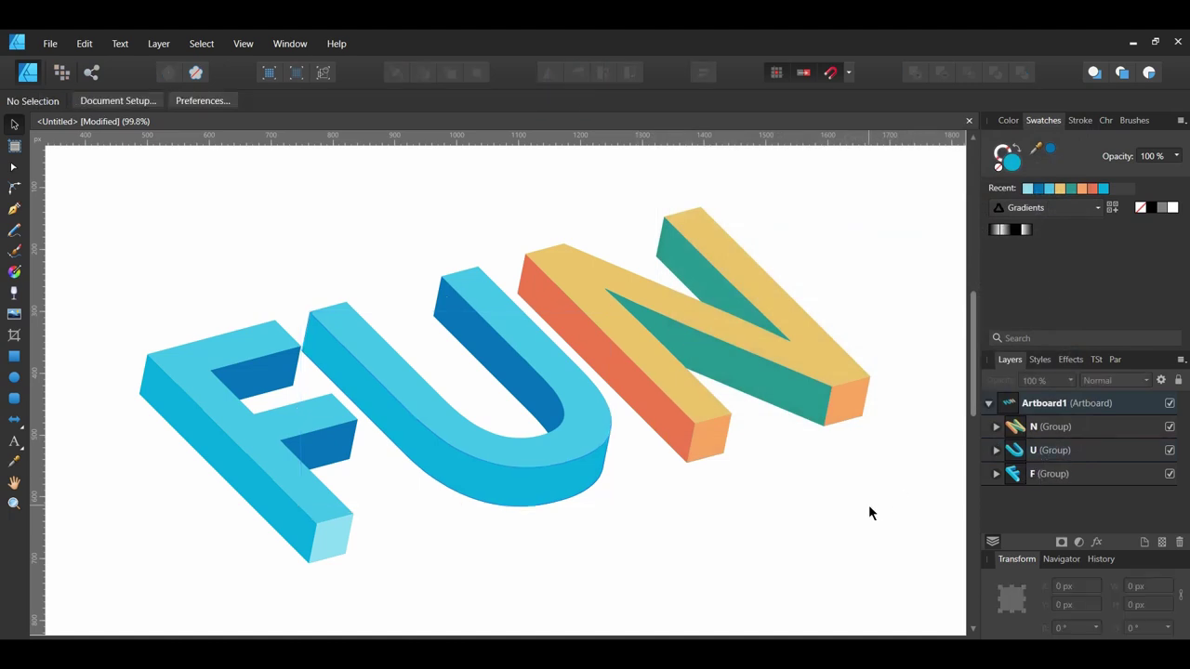
# - Colour the N's top face 48CAE4 and both teal faces dark blue 0077B6
pyautogui.click(792, 356)
pyautogui.doubleClick(792, 356)
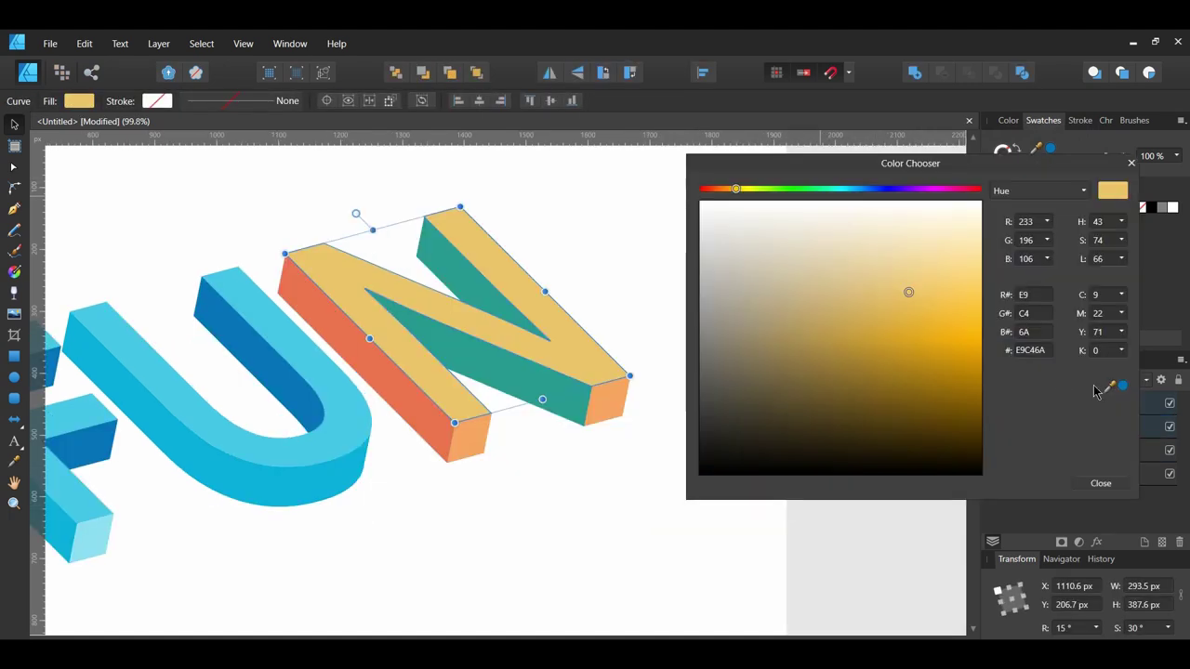
pyautogui.moveTo(1114, 393); pyautogui.dragTo(232, 447)
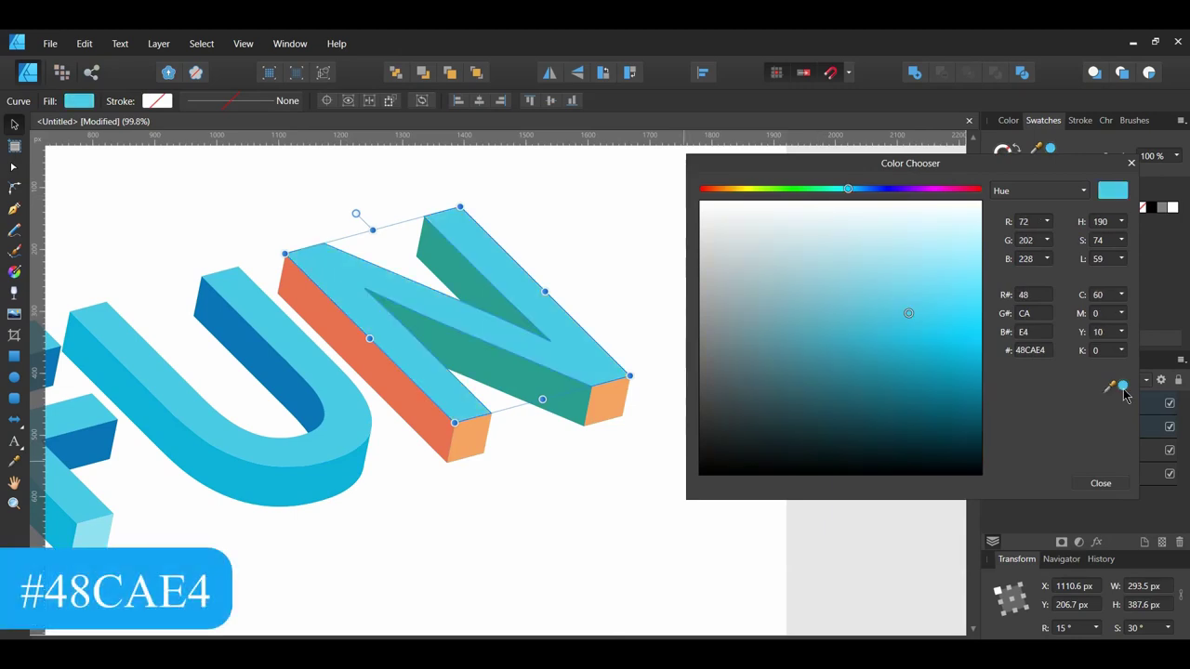
pyautogui.click(498, 366)
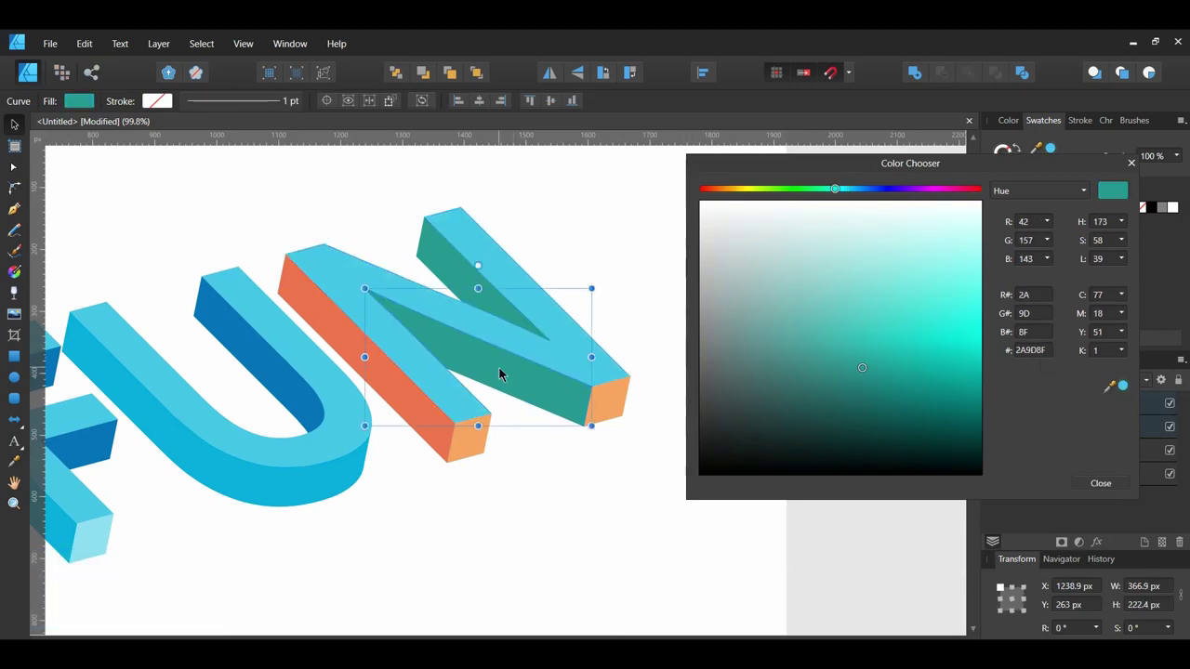
pyautogui.keyDown('shift'); pyautogui.click(441, 254); pyautogui.keyUp('shift')
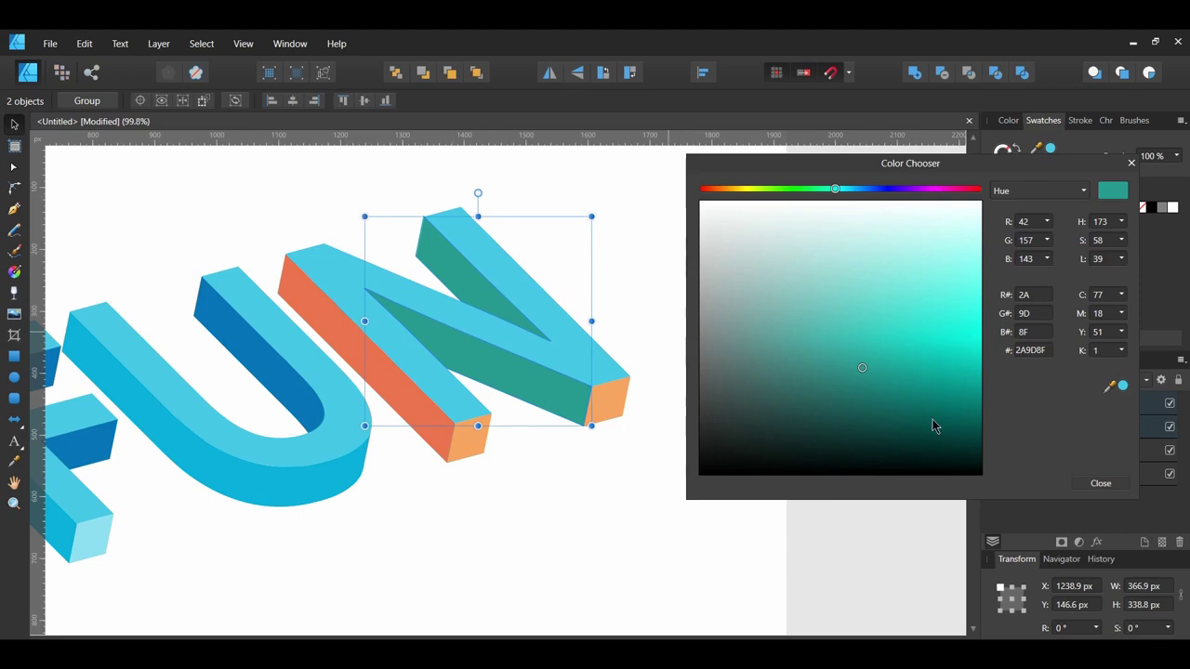
pyautogui.click(1122, 388)
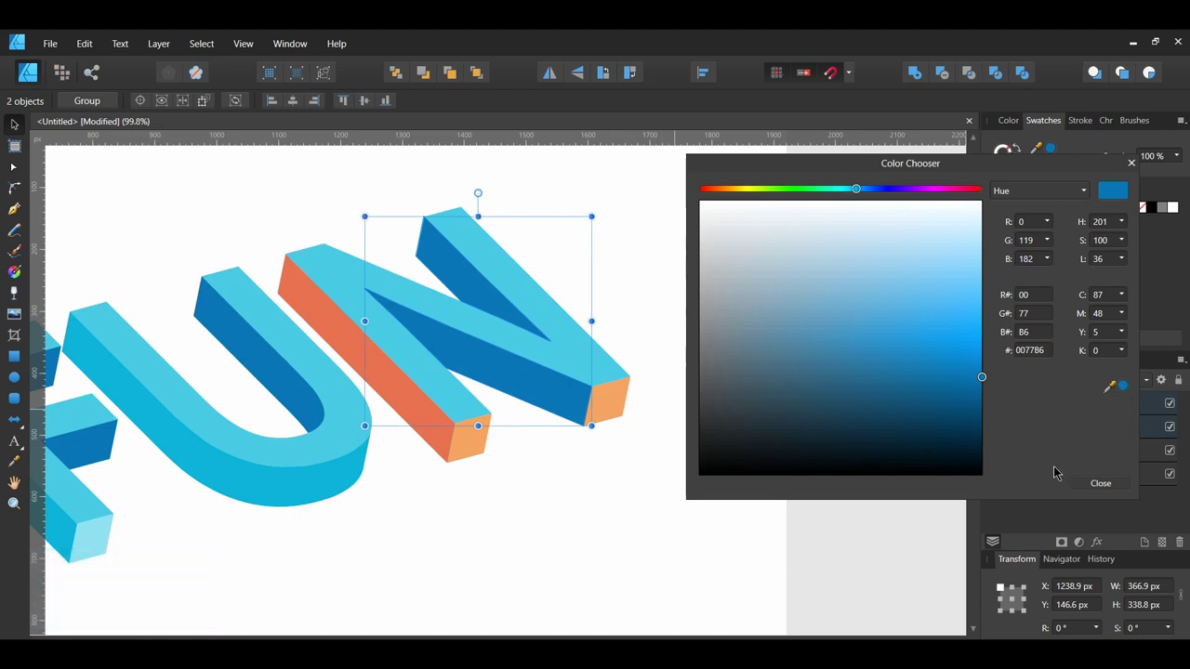
# - Make the N's side face 00B4D8 and both end faces pale blue 90E0EF
pyautogui.click(332, 314)
pyautogui.click(1122, 385)
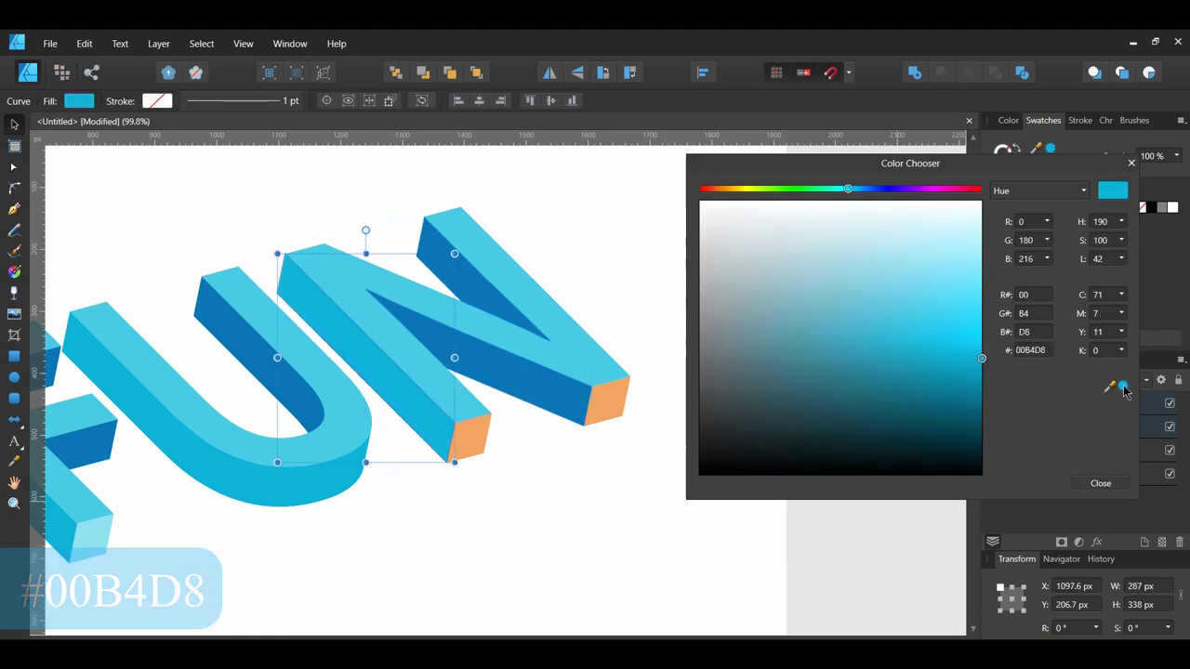
pyautogui.click(609, 402)
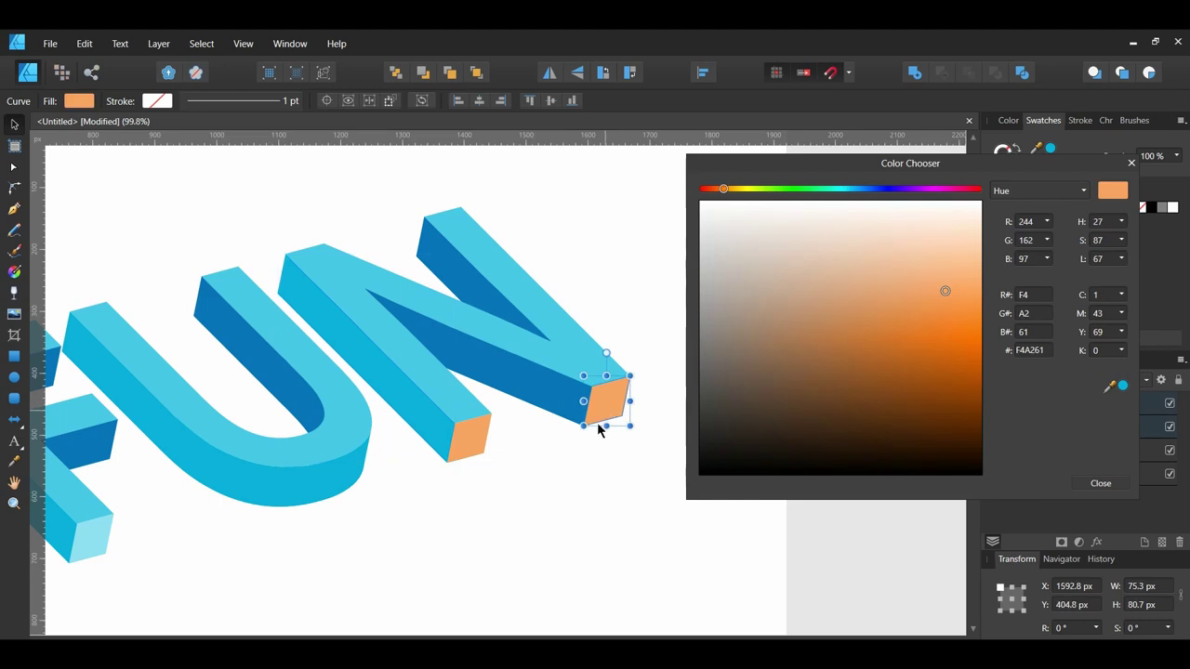
pyautogui.keyDown('shift'); pyautogui.click(463, 450); pyautogui.keyUp('shift')
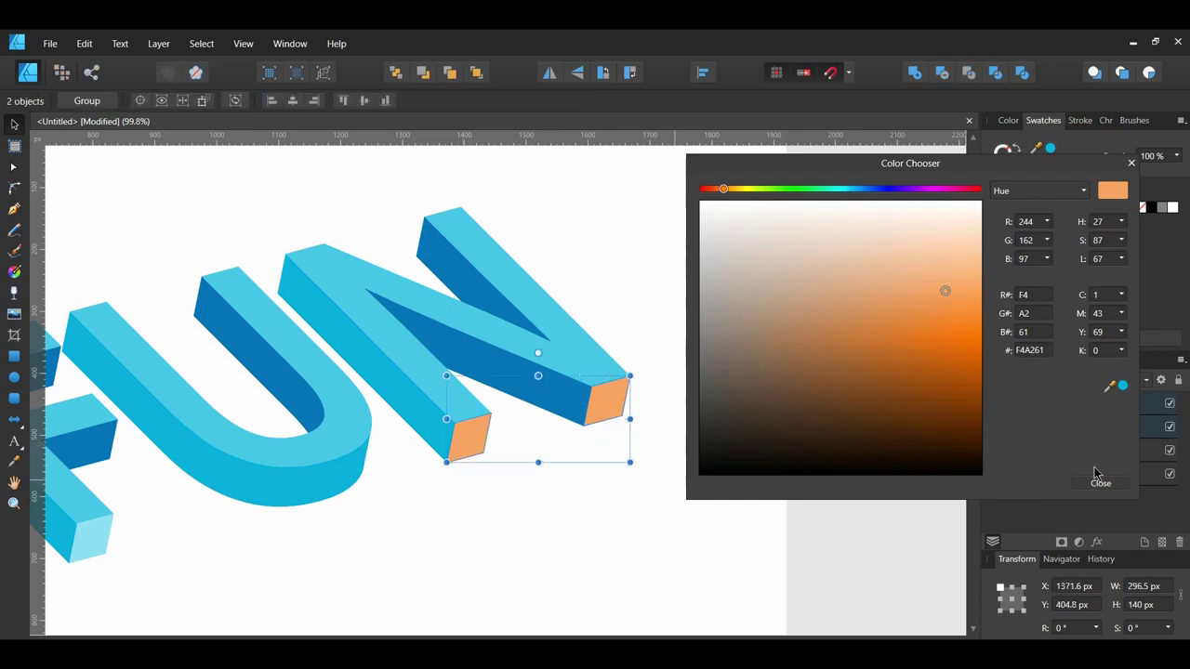
pyautogui.click(1123, 386)
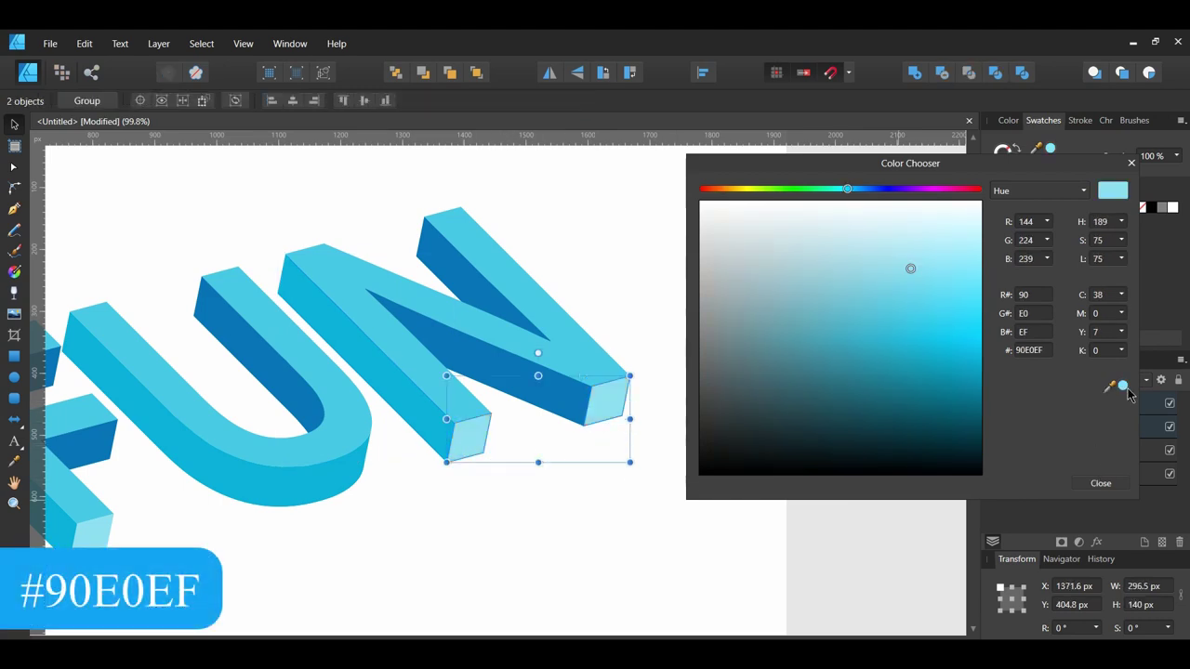
pyautogui.click(1101, 483)
pyautogui.click(671, 556)
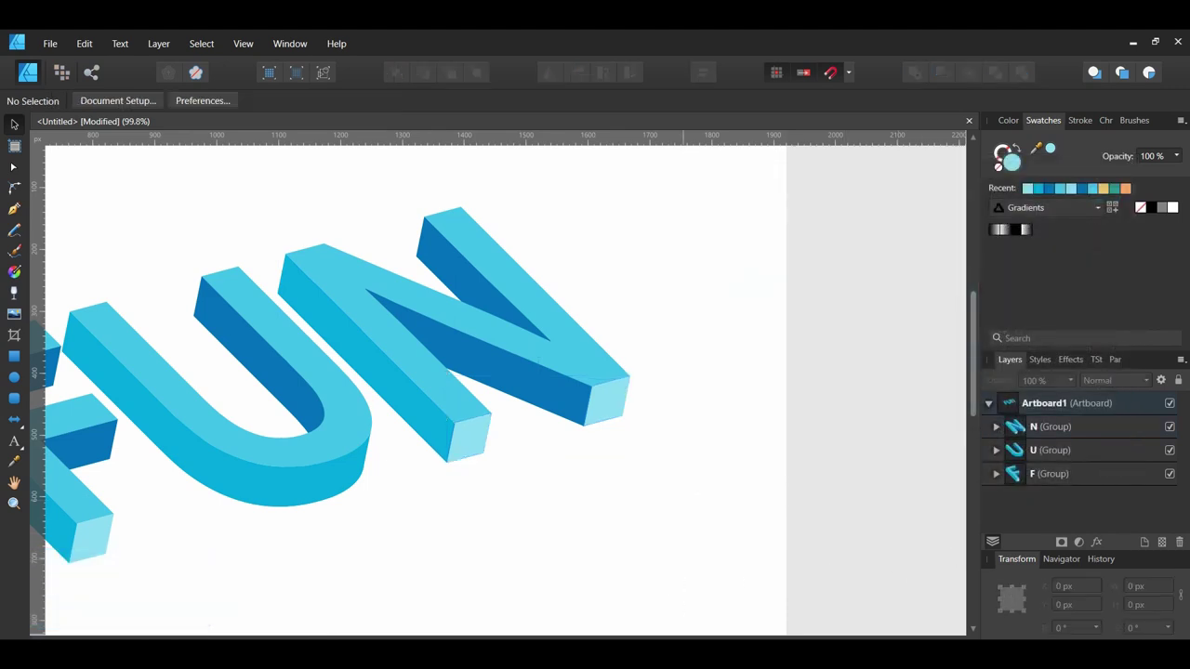
pyautogui.scroll(-2, 803, 565)
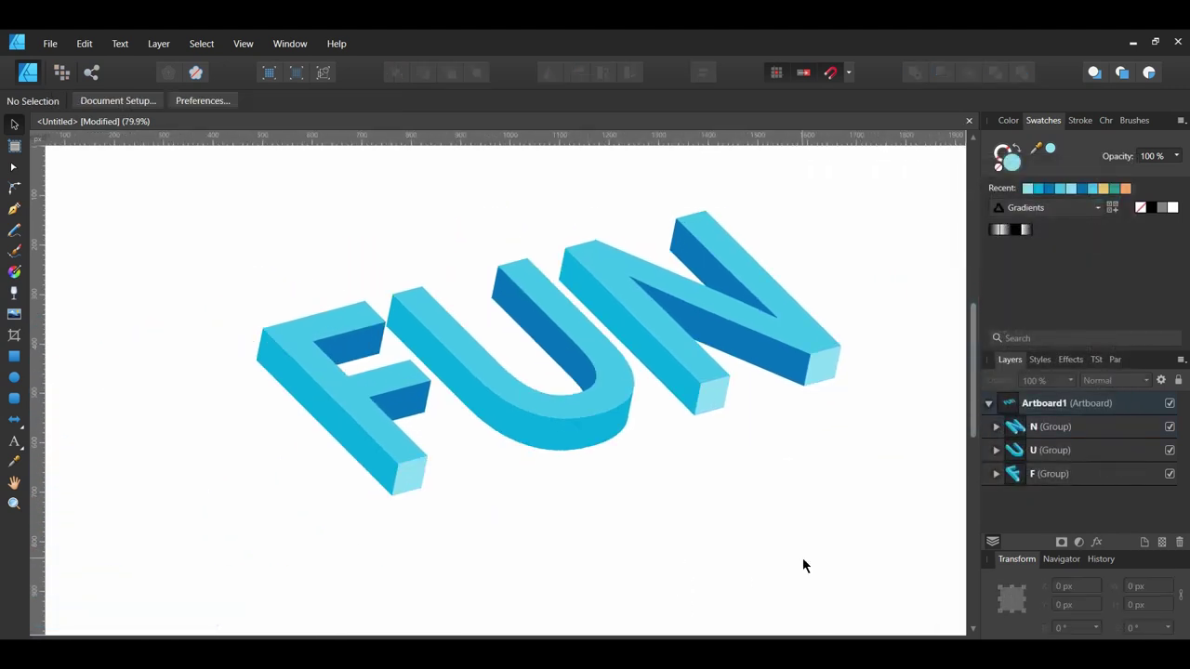